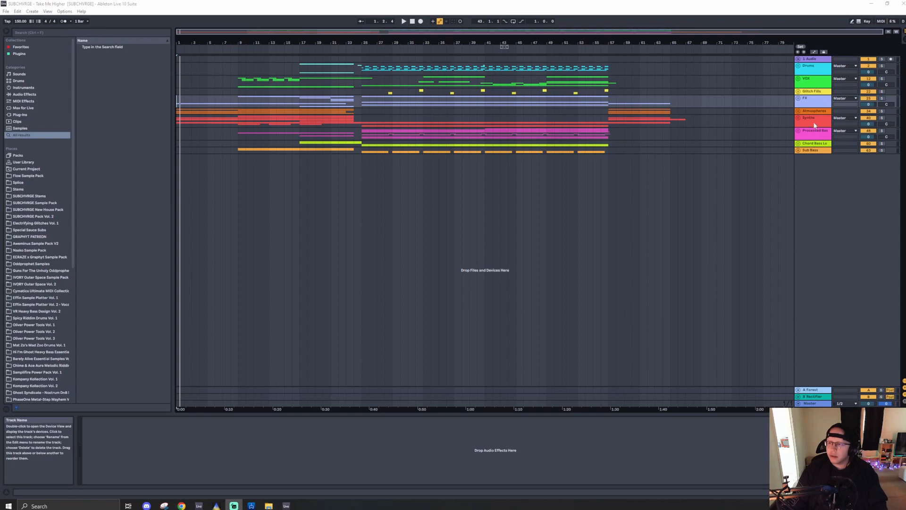
- Unfold the Synths group and expand all of its tracks to show their clip contents
{"action": "left_click", "coordinate": [798, 119]}
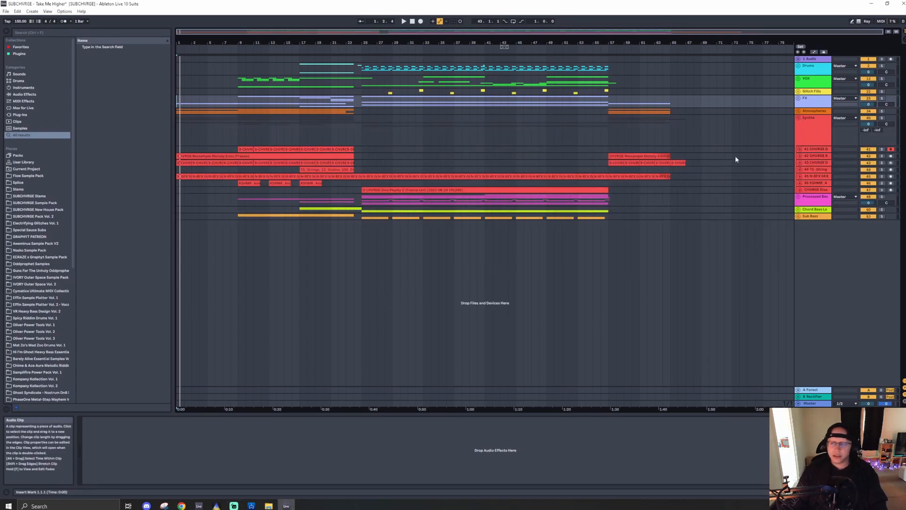
{"action": "left_click", "coordinate": [801, 163]}
{"action": "left_click", "coordinate": [801, 163]}
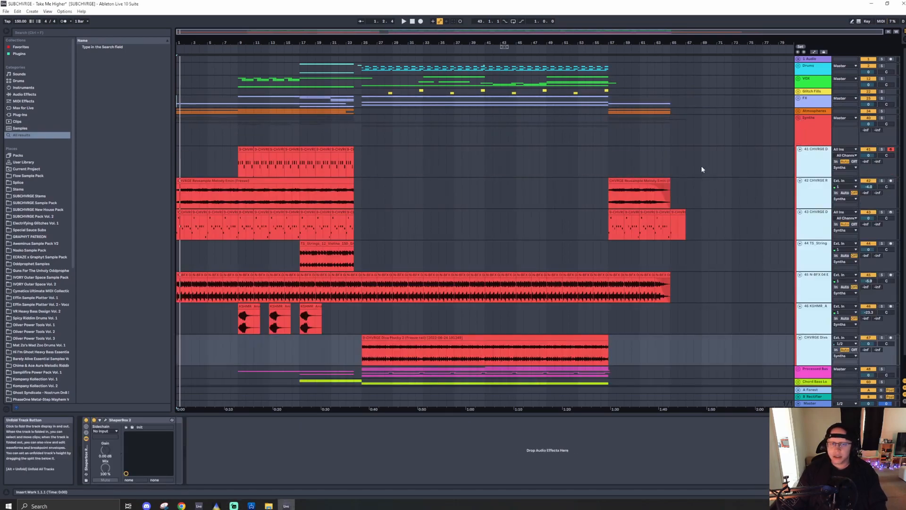
- Select the CHVRGE Resample Melody clip at the song's start and play the intro with the Synths group soloed
{"action": "scroll", "coordinate": [183, 180], "scroll_direction": "up", "scroll_amount": 5}
{"action": "left_click", "coordinate": [183, 180]}
{"action": "left_click", "coordinate": [182, 180]}
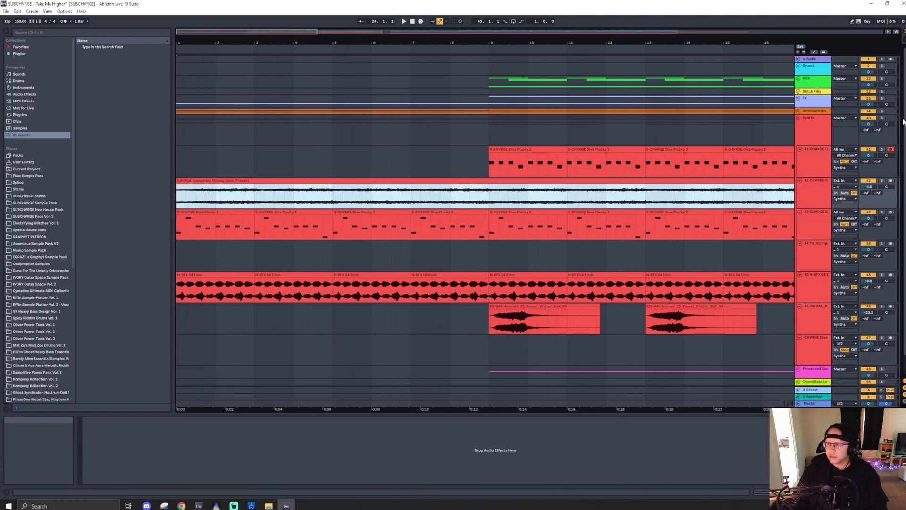
{"action": "left_click", "coordinate": [882, 118]}
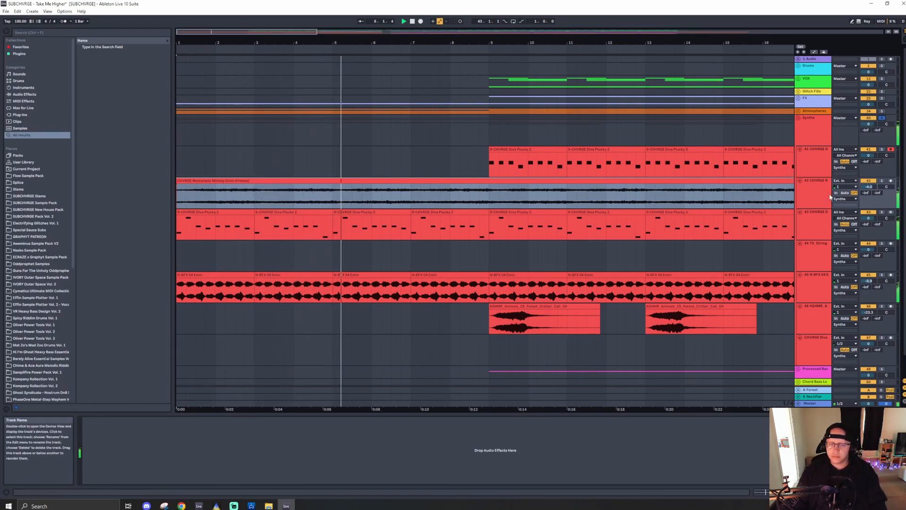
- Solo track 43 and play its CHVRGE Diva Plucky 2 clip from bar 1
{"action": "left_click", "coordinate": [223, 211]}
{"action": "key", "text": "space"}
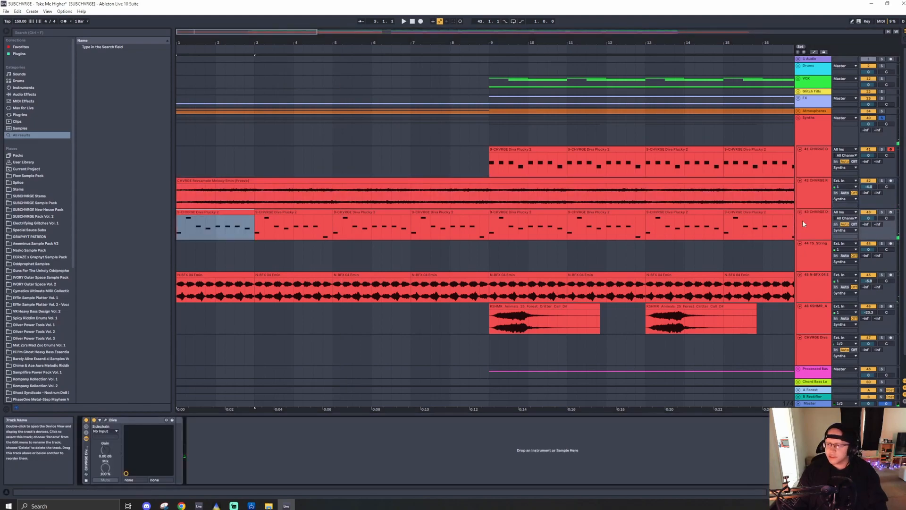
{"action": "left_click", "coordinate": [809, 225]}
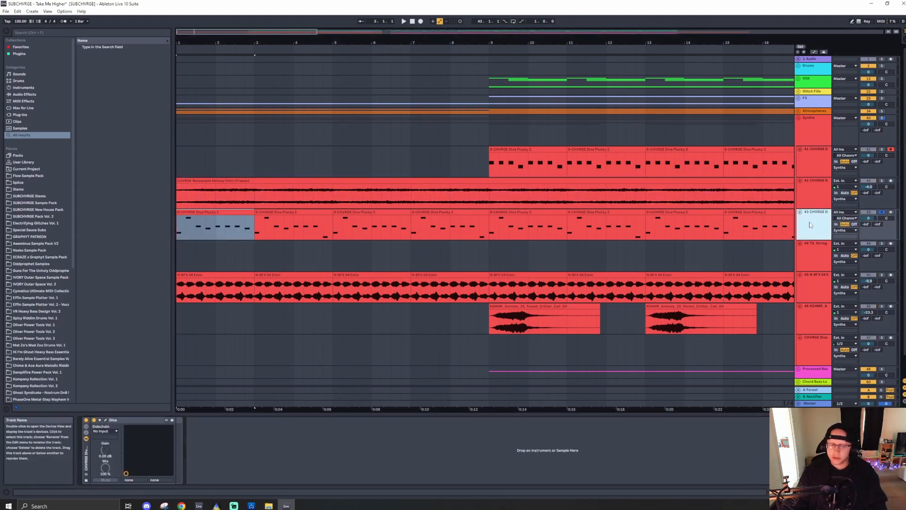
{"action": "key", "text": "space"}
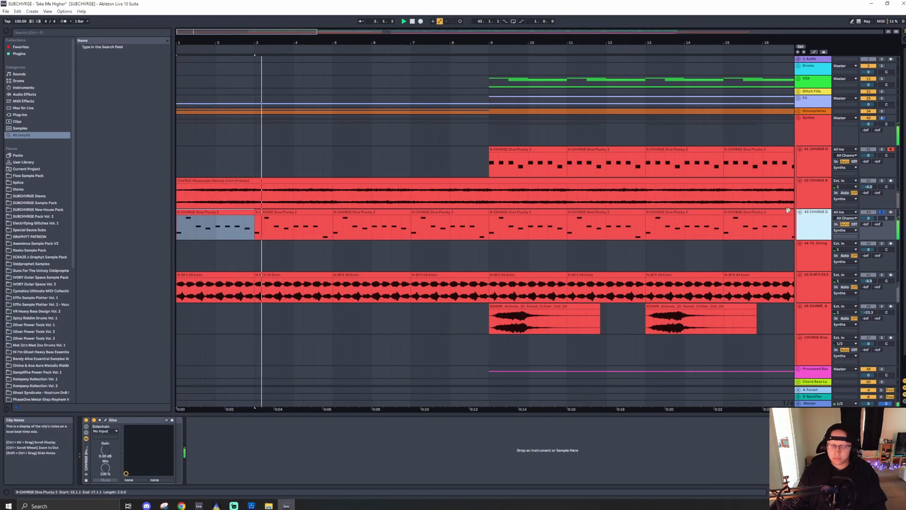
- Solo track 42 to audition the CHVRGE Resample Melody audio by itself
{"action": "left_click", "coordinate": [882, 181]}
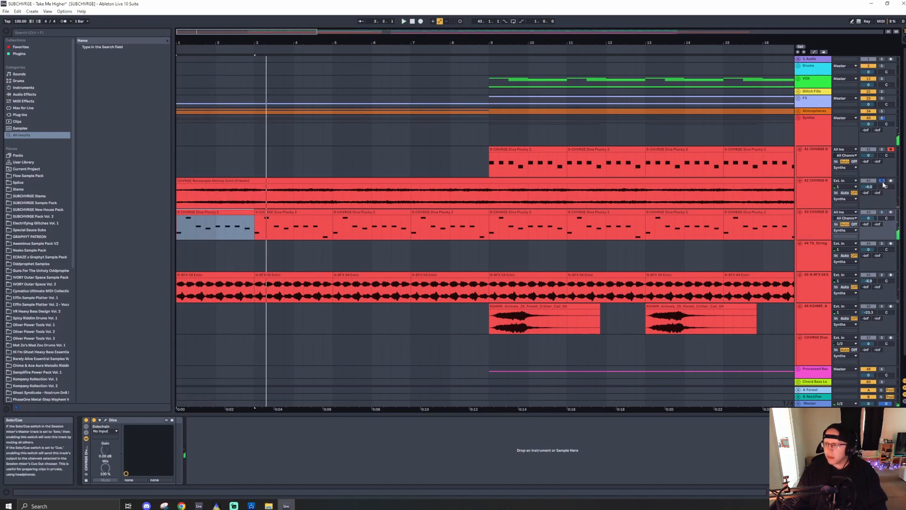
{"action": "left_click", "coordinate": [812, 197]}
{"action": "key", "text": "space"}
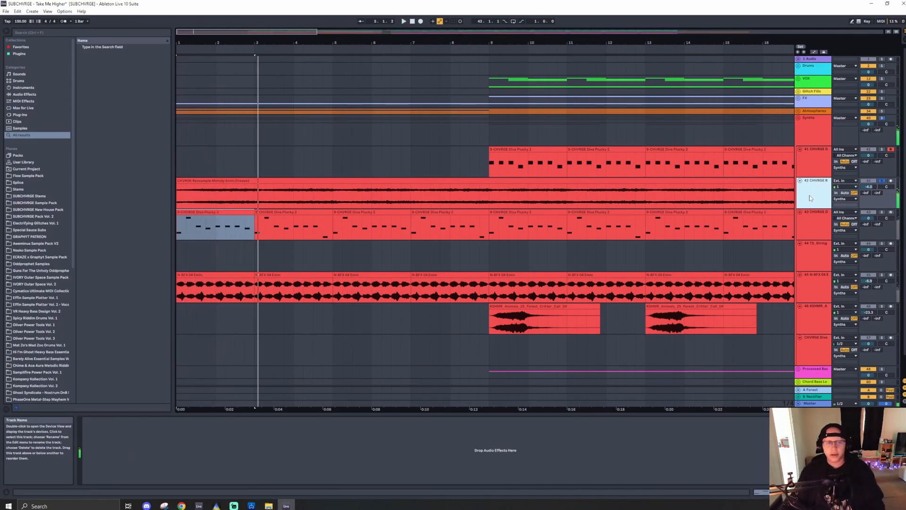
- Solo the H-BFX 04 Emin track, play it from bar 1, and show its Auto Filter device
{"action": "scroll", "coordinate": [520, 218], "scroll_direction": "down", "scroll_amount": 1}
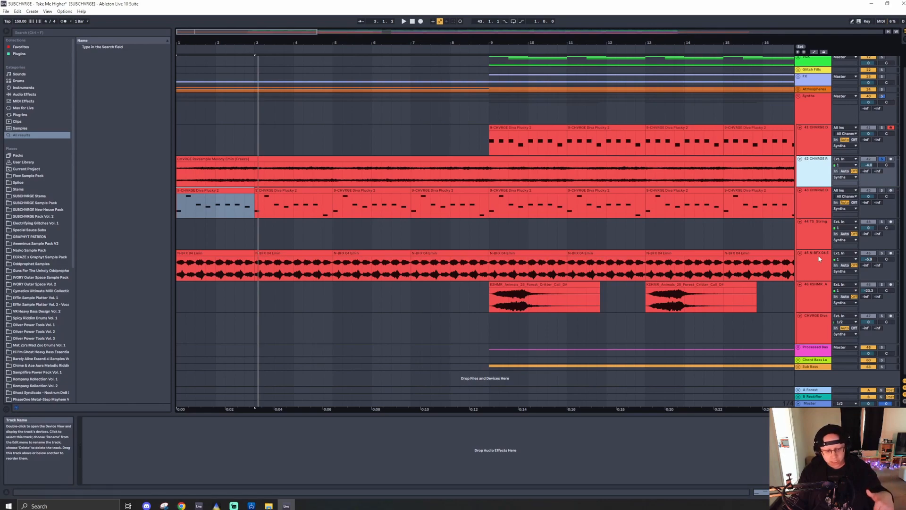
{"action": "left_click", "coordinate": [881, 253]}
{"action": "key", "text": "space"}
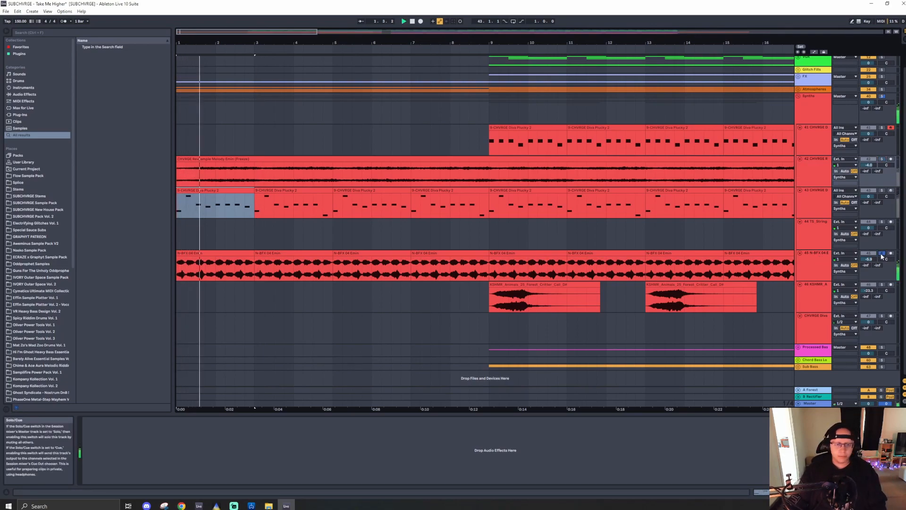
{"action": "left_click", "coordinate": [812, 261]}
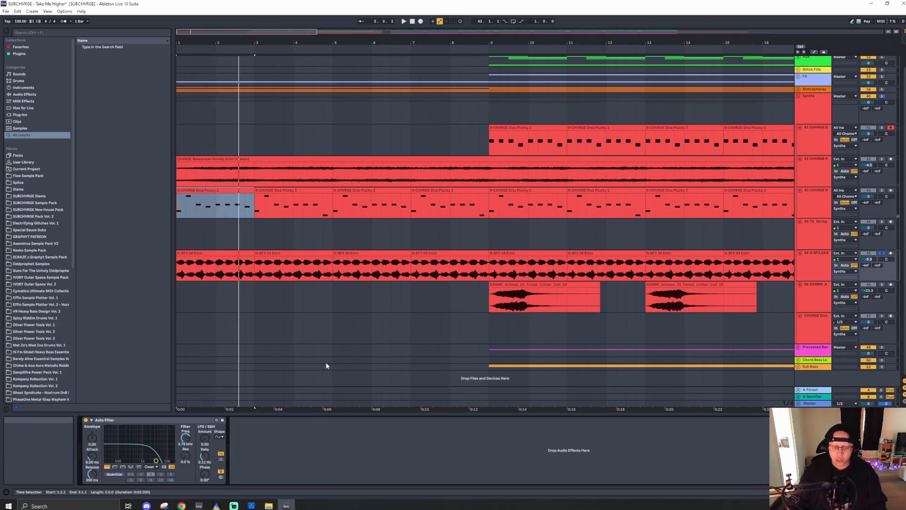
{"action": "key", "text": "space"}
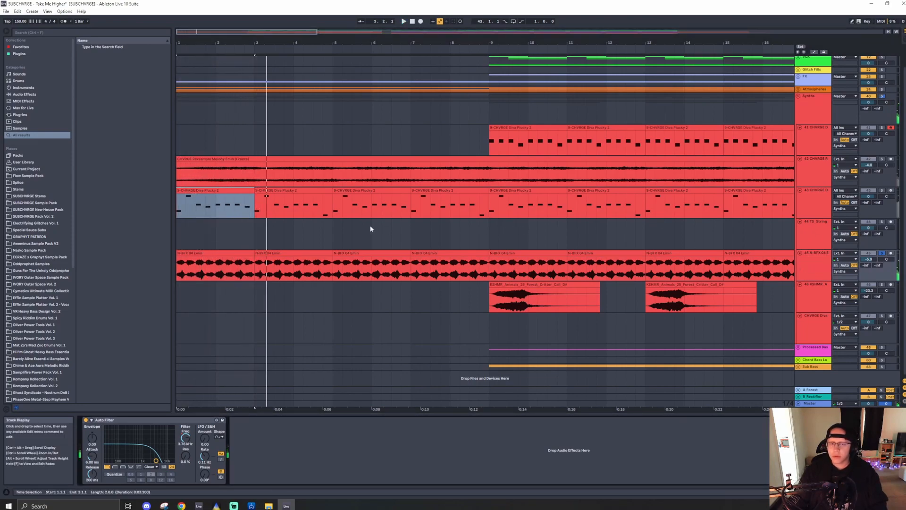
- Unfold and solo the Atmospheres group, expand all five of its tracks, and play the intro
{"action": "left_click", "coordinate": [797, 89]}
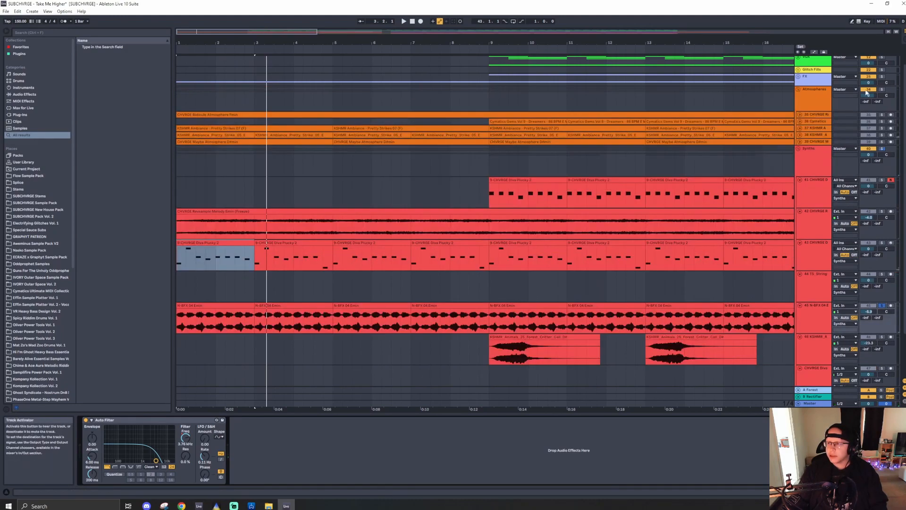
{"action": "left_click", "coordinate": [882, 90]}
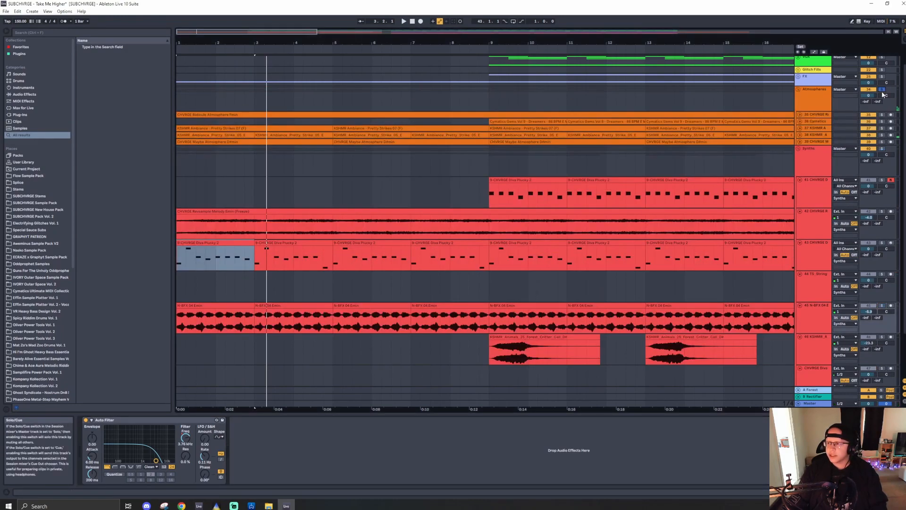
{"action": "left_click", "coordinate": [820, 114]}
{"action": "left_click", "coordinate": [820, 142], "text": "shift"}
{"action": "key", "text": "u"}
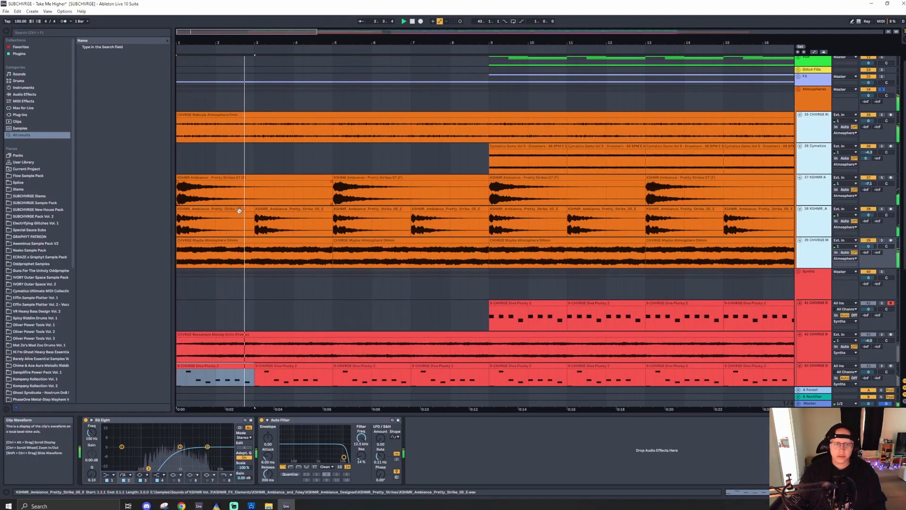
- Solo track 39 and play its first CHVRGE Maybe Atmosphere clip
{"action": "left_click", "coordinate": [237, 241]}
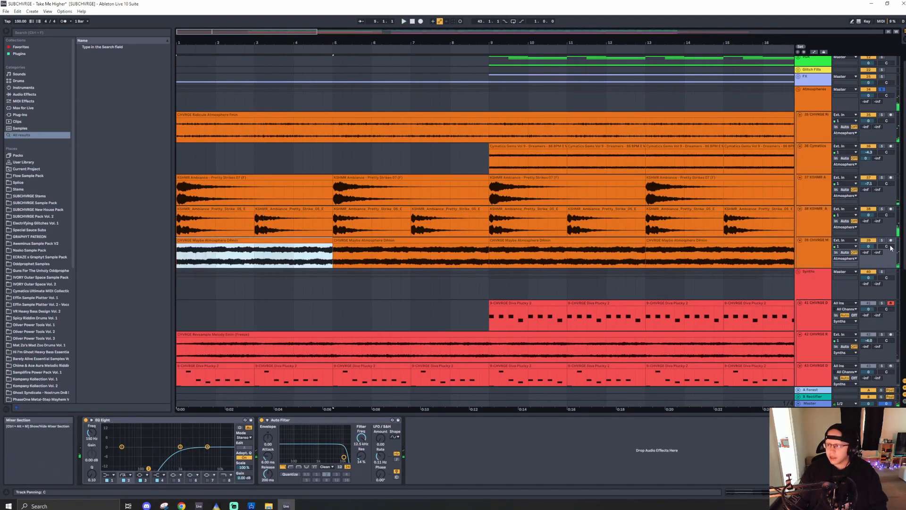
{"action": "left_click", "coordinate": [881, 240]}
{"action": "left_click", "coordinate": [284, 242]}
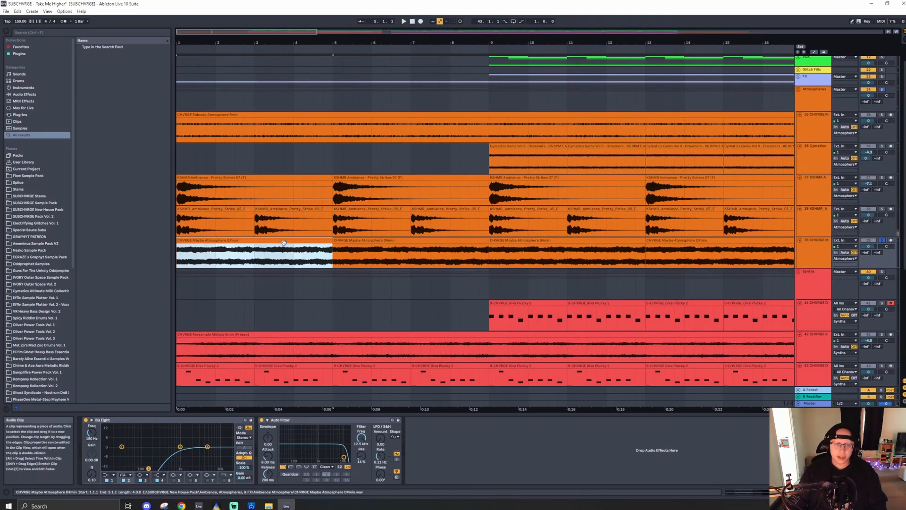
{"action": "key", "text": "space"}
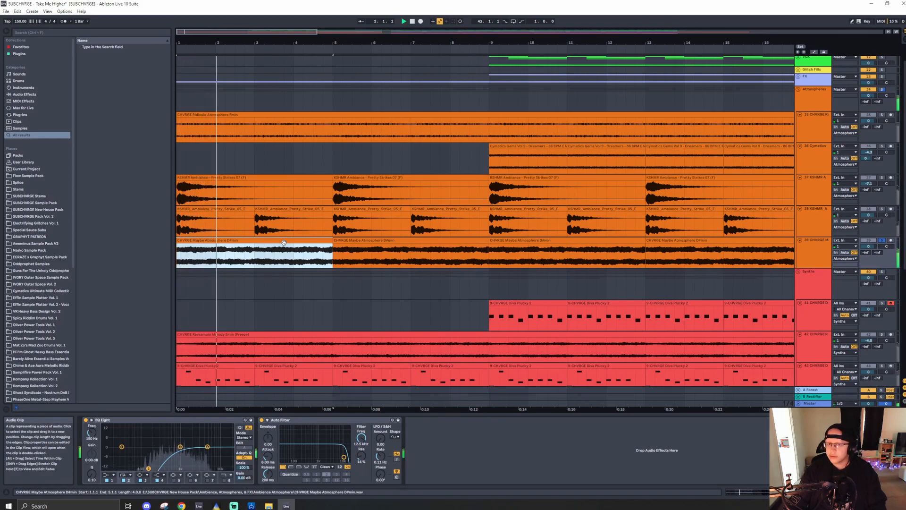
- Audition the CHVRGE Ridicule Atmosphere track and the two KSHMR Pretty Strike tracks individually in solo
{"action": "left_click", "coordinate": [881, 114]}
{"action": "left_click", "coordinate": [226, 113]}
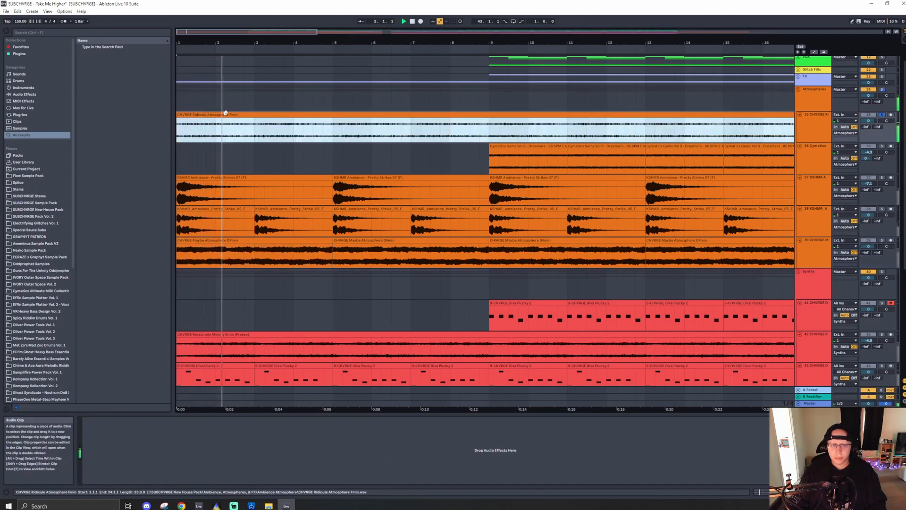
{"action": "left_click", "coordinate": [882, 178]}
{"action": "key", "text": "space"}
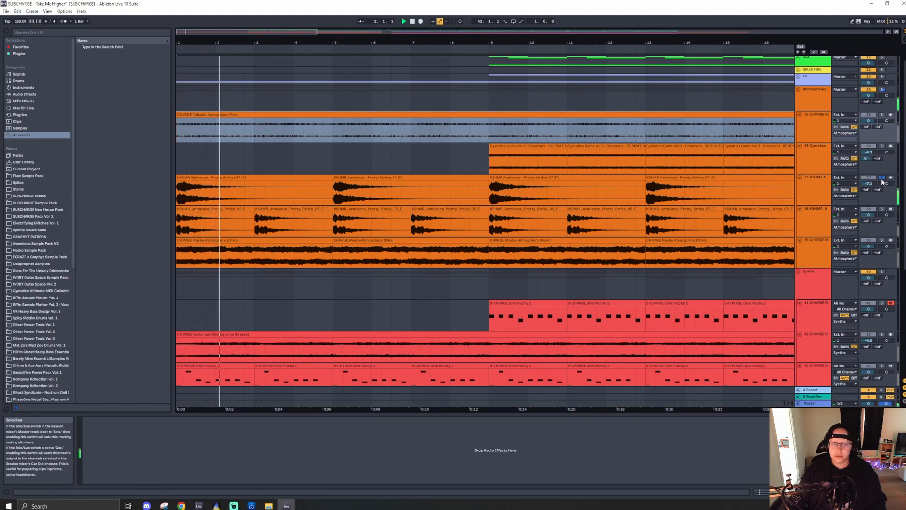
{"action": "key", "text": "space"}
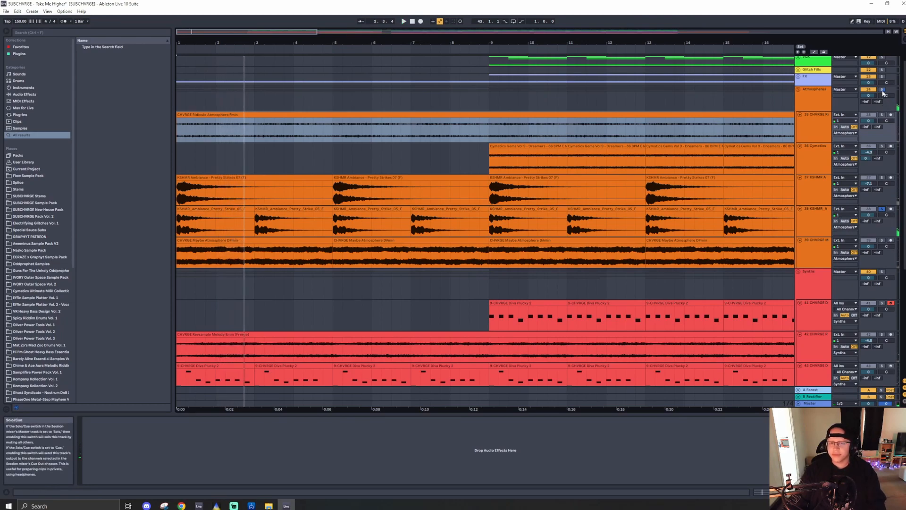
- Solo the Atmospheres and Synths groups together and play the intro from bar 1
{"action": "key", "text": "space"}
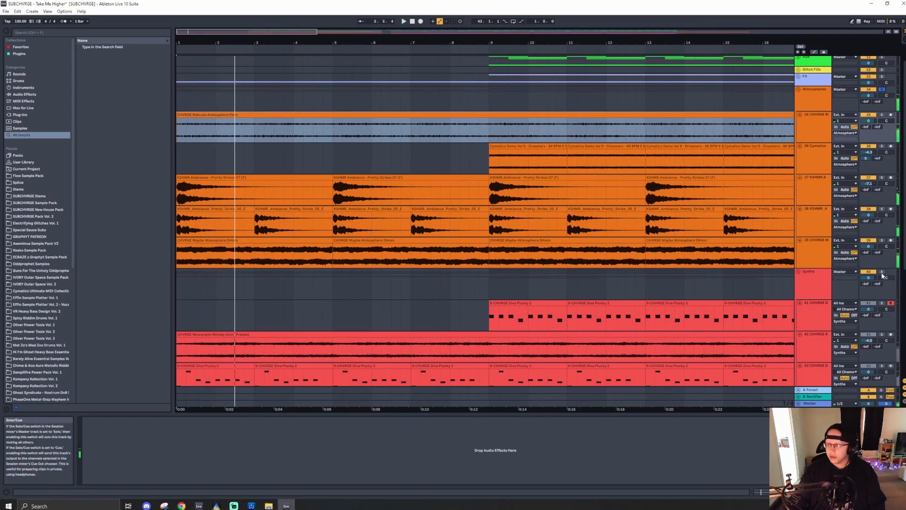
{"action": "scroll", "coordinate": [377, 185], "scroll_direction": "down", "scroll_amount": 2}
{"action": "key", "text": "space"}
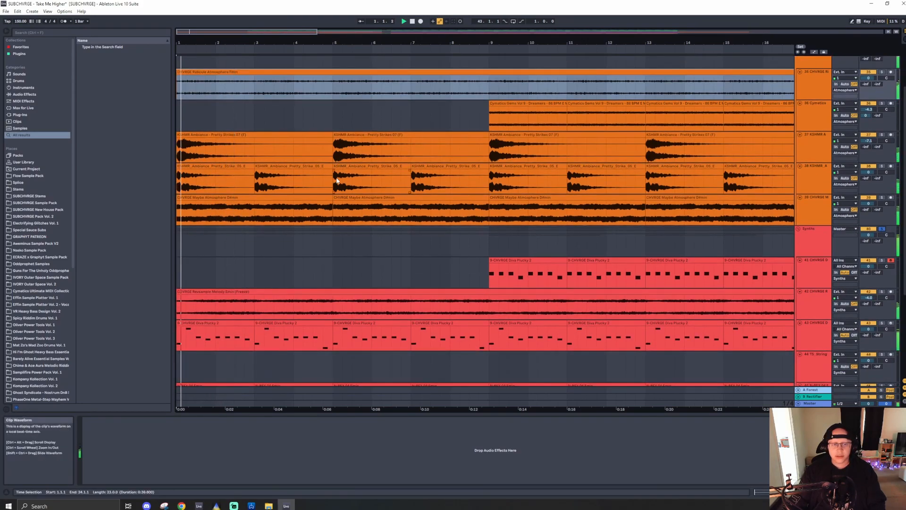
- Unfold the FX group, expand track 31, and review the FX, Atmospheres and Synths layers during playback
{"action": "scroll", "coordinate": [400, 189], "scroll_direction": "up", "scroll_amount": 3}
{"action": "scroll", "coordinate": [400, 192], "scroll_direction": "down", "scroll_amount": 1}
{"action": "scroll", "coordinate": [400, 192], "scroll_direction": "up", "scroll_amount": 1}
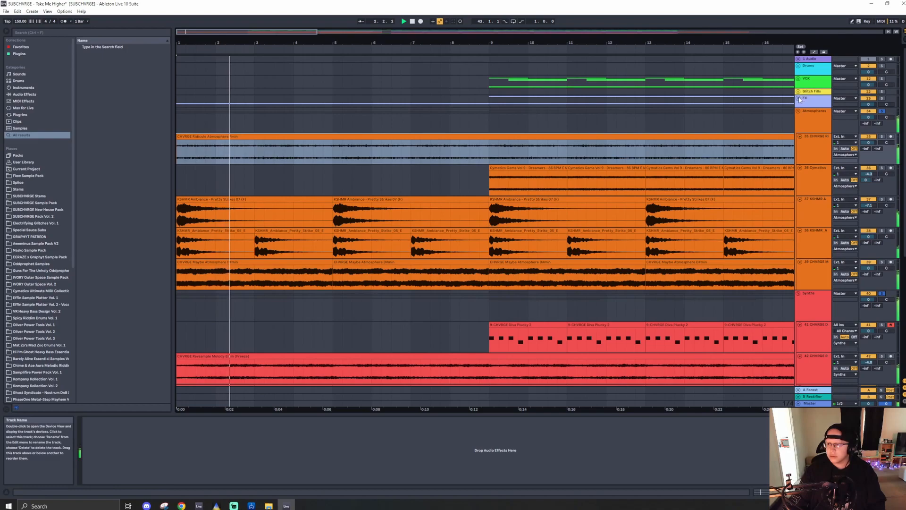
{"action": "left_click", "coordinate": [798, 98]}
{"action": "left_click", "coordinate": [800, 164]}
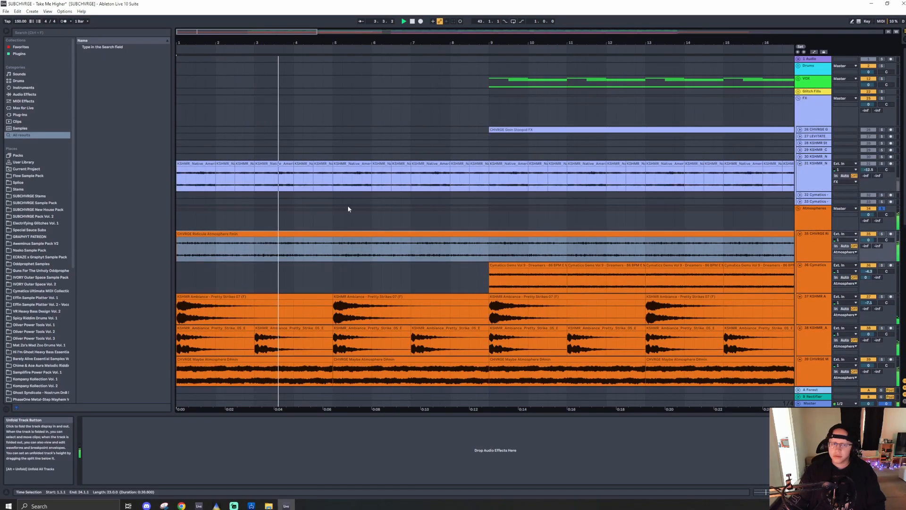
{"action": "scroll", "coordinate": [345, 205], "scroll_direction": "down", "scroll_amount": 3}
{"action": "scroll", "coordinate": [292, 215], "scroll_direction": "down", "scroll_amount": 12}
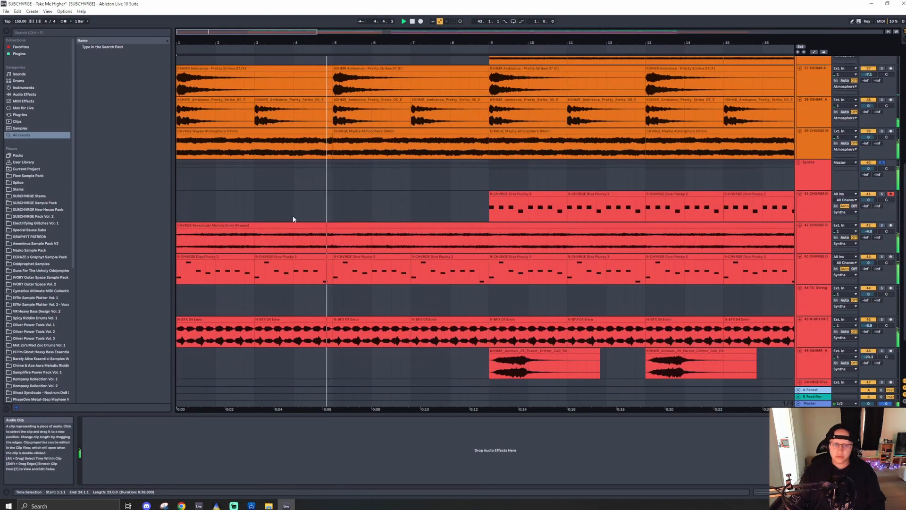
{"action": "scroll", "coordinate": [298, 222], "scroll_direction": "up", "scroll_amount": 13}
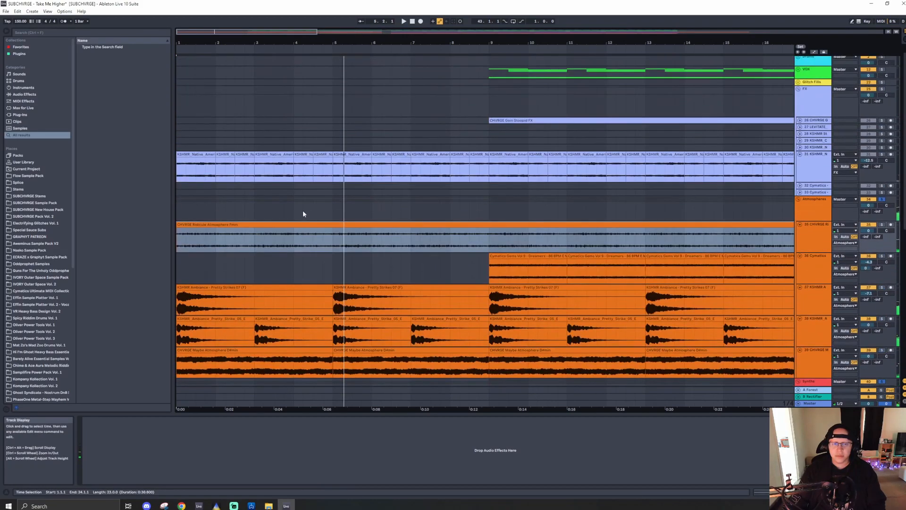
- Solo track 31 in the FX group and play its KSHMR_Native_America_FX_Forest_Dance clips from bar 1
{"action": "left_click", "coordinate": [212, 153]}
{"action": "key", "text": "space"}
{"action": "scroll", "coordinate": [193, 165], "scroll_direction": "up", "scroll_amount": 4}
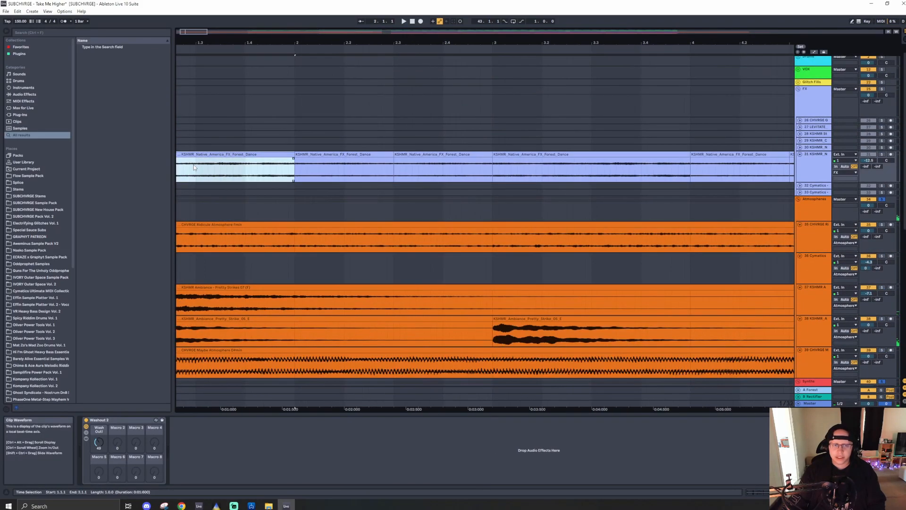
{"action": "scroll", "coordinate": [193, 165], "scroll_direction": "down", "scroll_amount": 8}
{"action": "left_click", "coordinate": [882, 154]}
{"action": "left_click", "coordinate": [179, 154]}
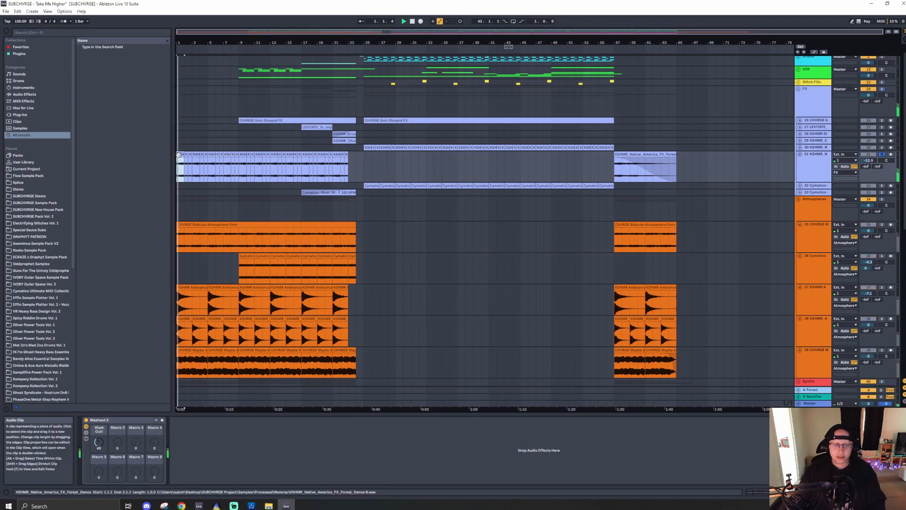
{"action": "scroll", "coordinate": [178, 155], "scroll_direction": "up", "scroll_amount": 5}
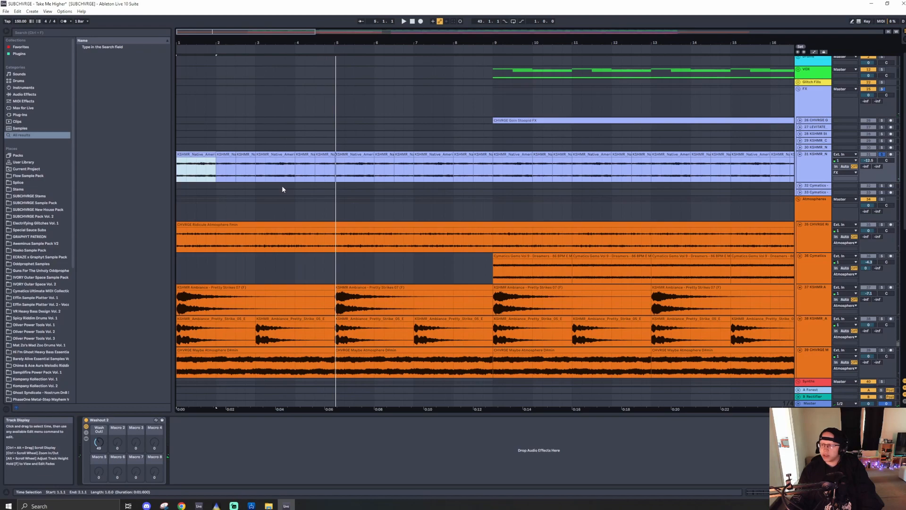
{"action": "right_click", "coordinate": [822, 162]}
{"action": "left_click", "coordinate": [815, 159]}
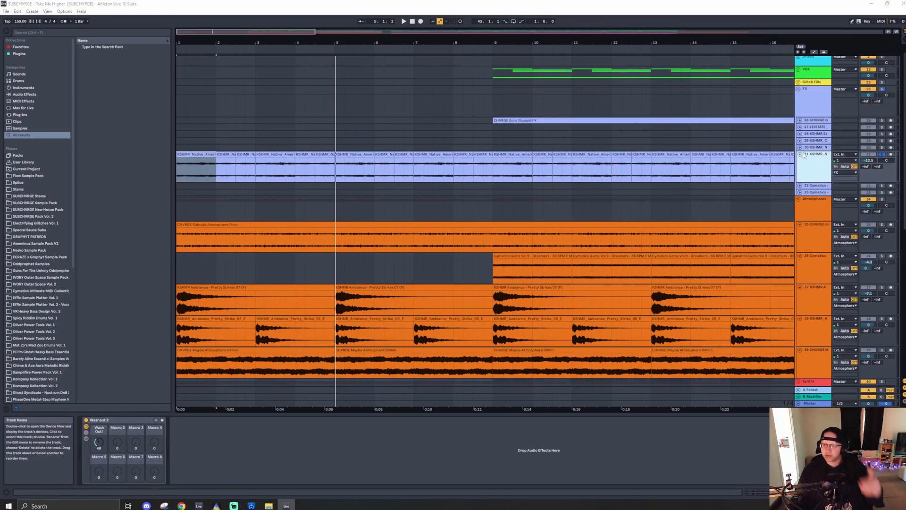
- Try extending the first Forest Dance clip to about bar 11, audition it from bar 5, and undo the extension
{"action": "left_click", "coordinate": [200, 154]}
{"action": "left_click_drag", "start_coordinate": [214, 154], "coordinate": [578, 146]}
{"action": "left_click", "coordinate": [326, 141]}
{"action": "key", "text": "space"}
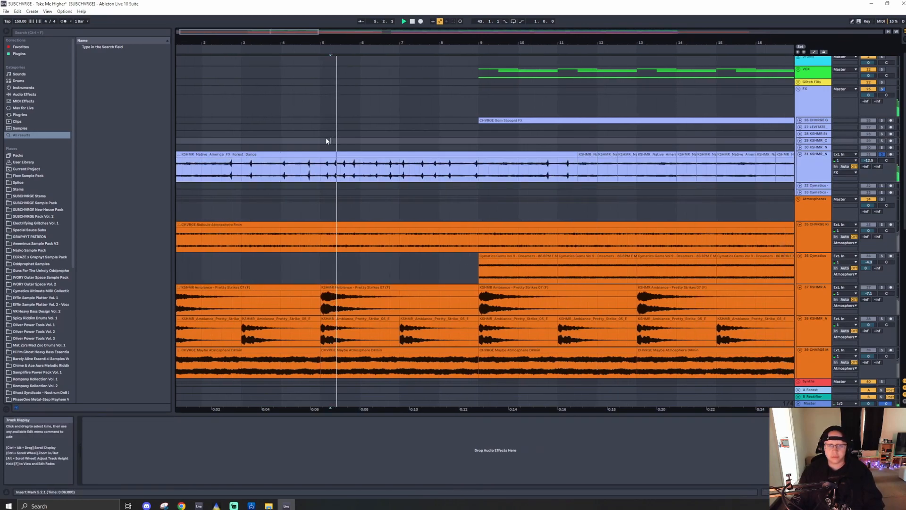
{"action": "key", "text": "ctrl+z"}
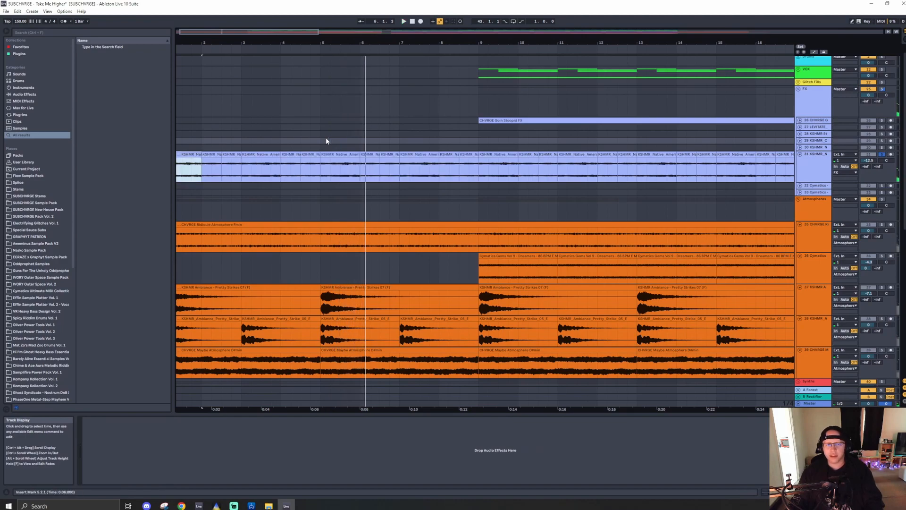
{"action": "left_click", "coordinate": [196, 154]}
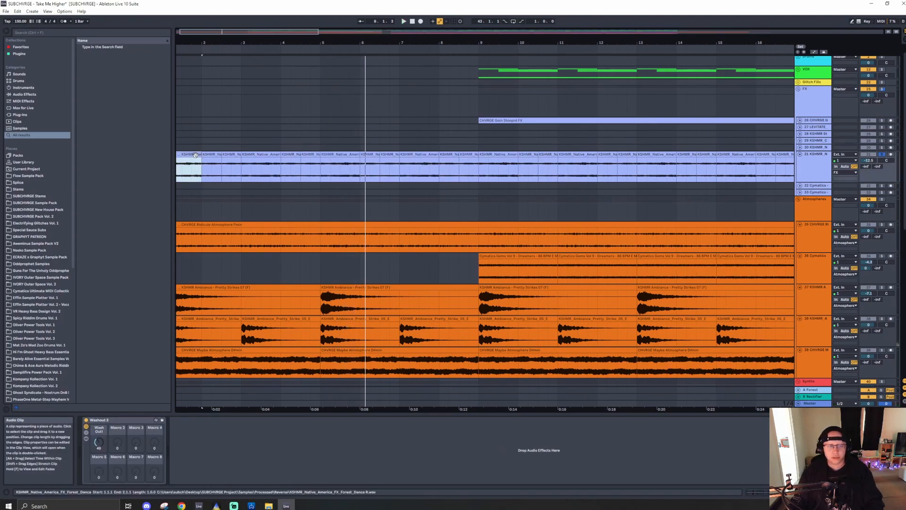
- Solo track 46 in the Synths group and play its first KSHMR Forest Critter Call clip from bar 9
{"action": "left_click", "coordinate": [817, 169]}
{"action": "scroll", "coordinate": [299, 135], "scroll_direction": "down", "scroll_amount": 6}
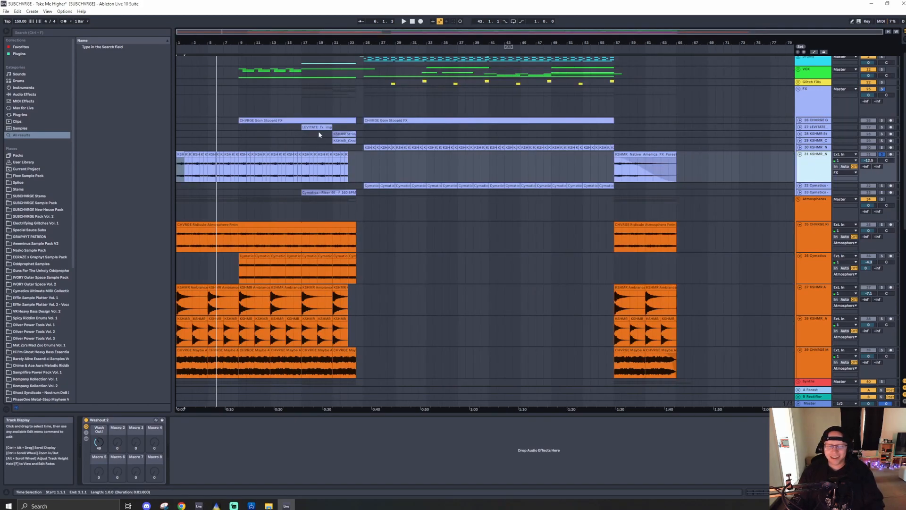
{"action": "scroll", "coordinate": [186, 133], "scroll_direction": "up", "scroll_amount": 1}
{"action": "scroll", "coordinate": [186, 133], "scroll_direction": "down", "scroll_amount": 3}
{"action": "scroll", "coordinate": [187, 132], "scroll_direction": "down", "scroll_amount": 8}
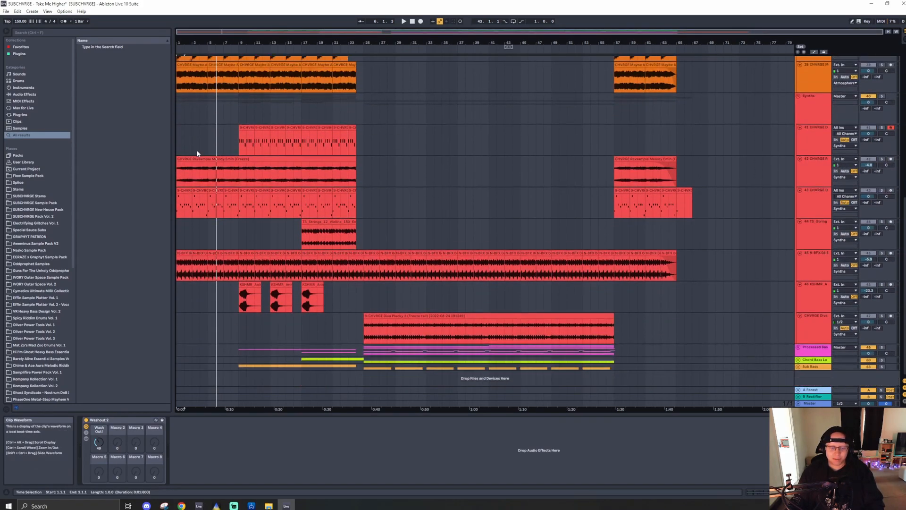
{"action": "left_click", "coordinate": [239, 252]}
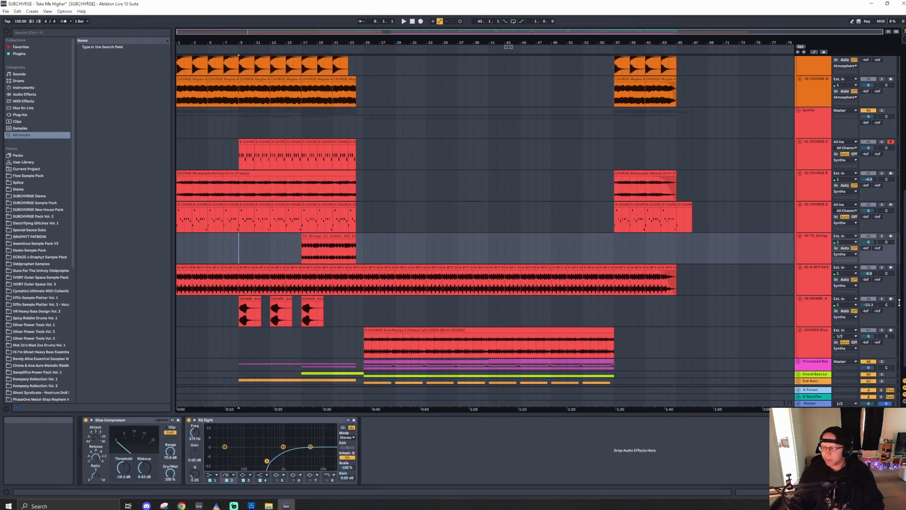
{"action": "scroll", "coordinate": [246, 307], "scroll_direction": "up", "scroll_amount": 5}
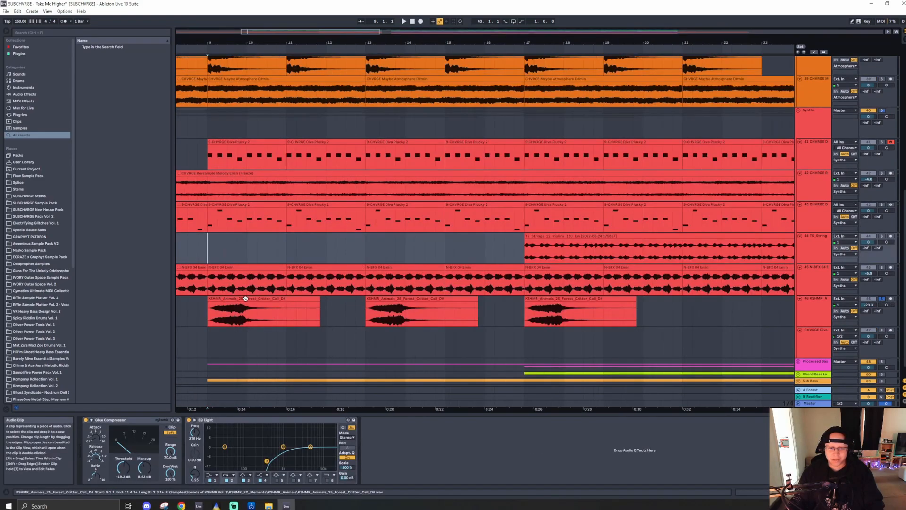
{"action": "left_click", "coordinate": [245, 298]}
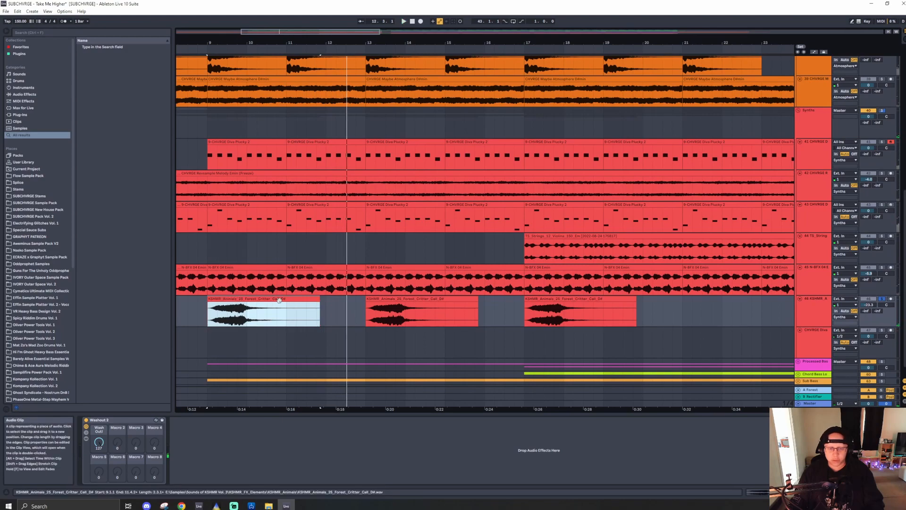
- Replay the Forest Critter Call clip with track 46's Washout 2 rack shown, and save the project
{"action": "left_click", "coordinate": [811, 309]}
{"action": "key", "text": "space"}
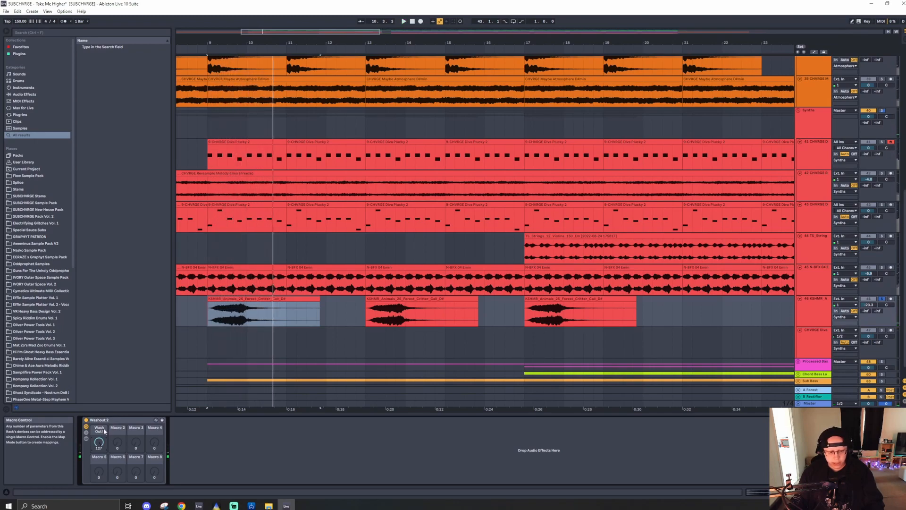
{"action": "key", "text": "ctrl+s"}
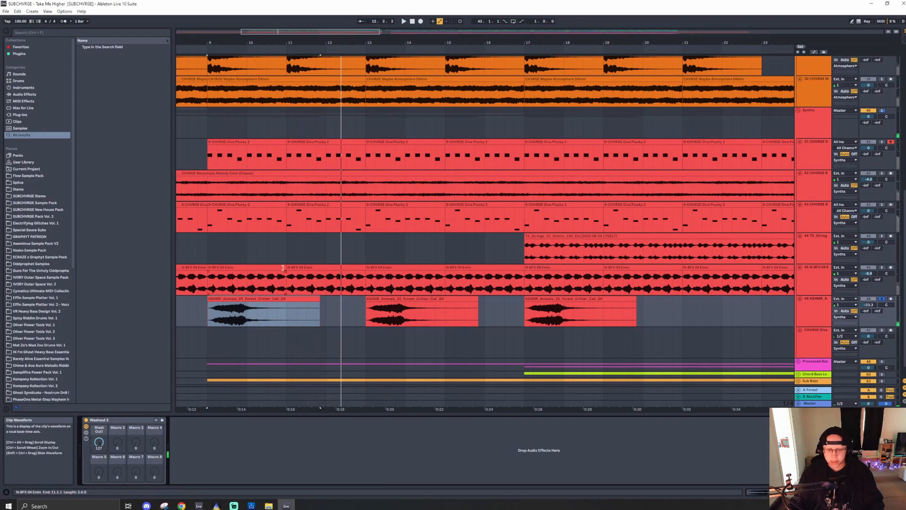
- Expand and solo track 26 in the FX group and play its CHVRGE Goin Stoopid FX clip from bar 9
{"action": "scroll", "coordinate": [212, 235], "scroll_direction": "up", "scroll_amount": 5}
{"action": "key", "text": "w"}
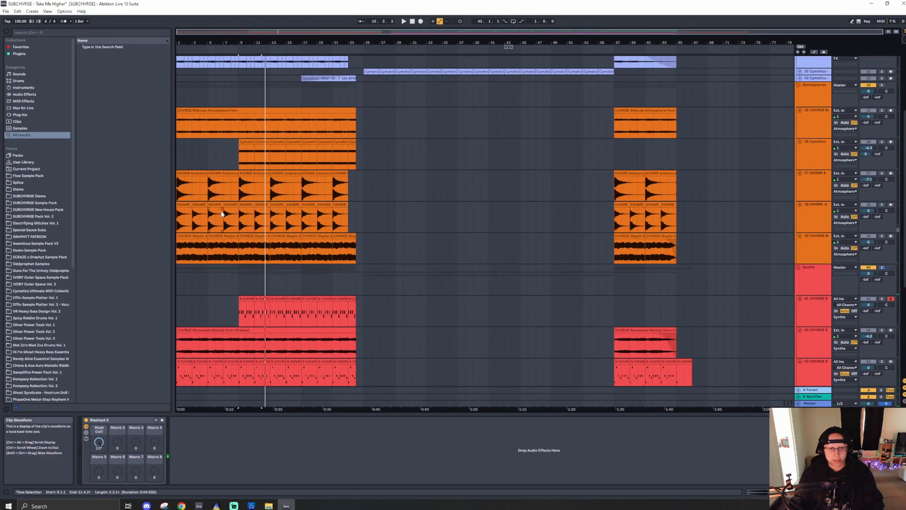
{"action": "scroll", "coordinate": [224, 213], "scroll_direction": "up", "scroll_amount": 4}
{"action": "left_click", "coordinate": [257, 130]}
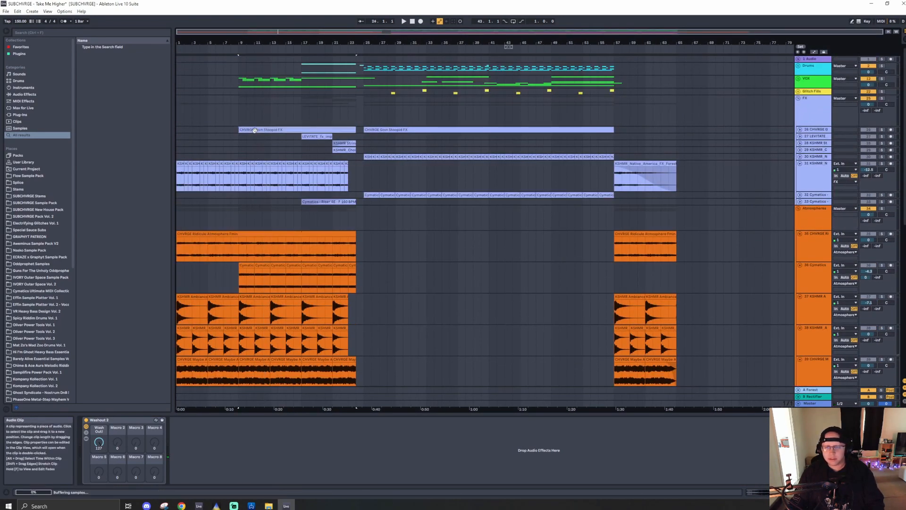
{"action": "left_click", "coordinate": [800, 129]}
{"action": "left_click", "coordinate": [881, 129]}
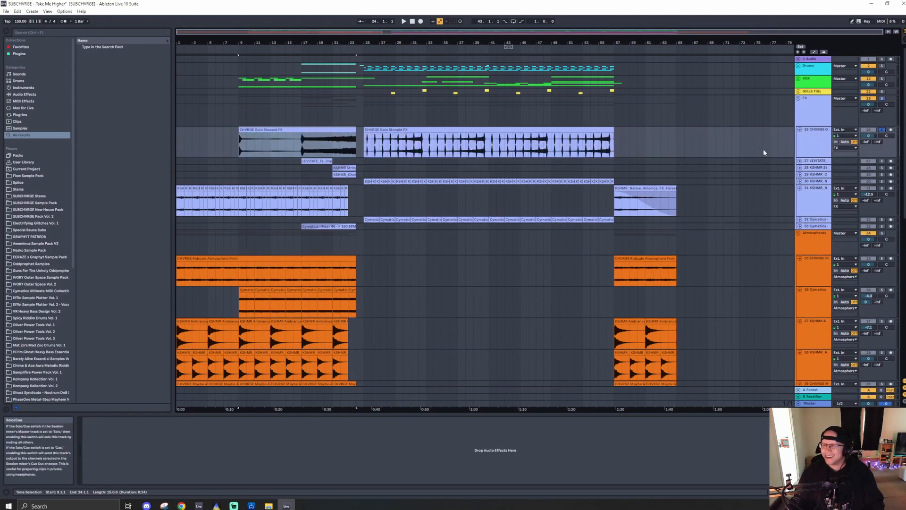
{"action": "scroll", "coordinate": [238, 138], "scroll_direction": "up", "scroll_amount": 4}
{"action": "left_click", "coordinate": [264, 130]}
{"action": "key", "text": "space"}
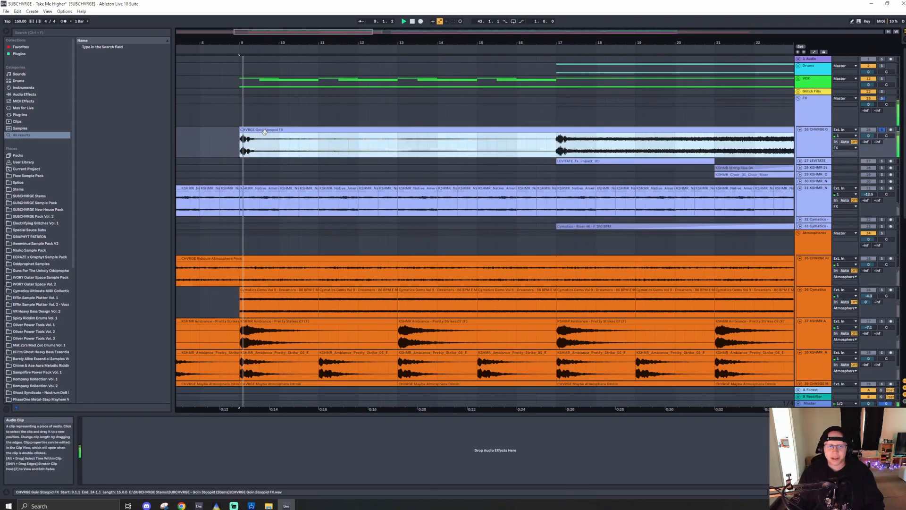
- Solo and unfold the VOX group, and expand its KARRA vocal tracks 14 to 16
{"action": "left_click", "coordinate": [881, 79]}
{"action": "left_click", "coordinate": [798, 79]}
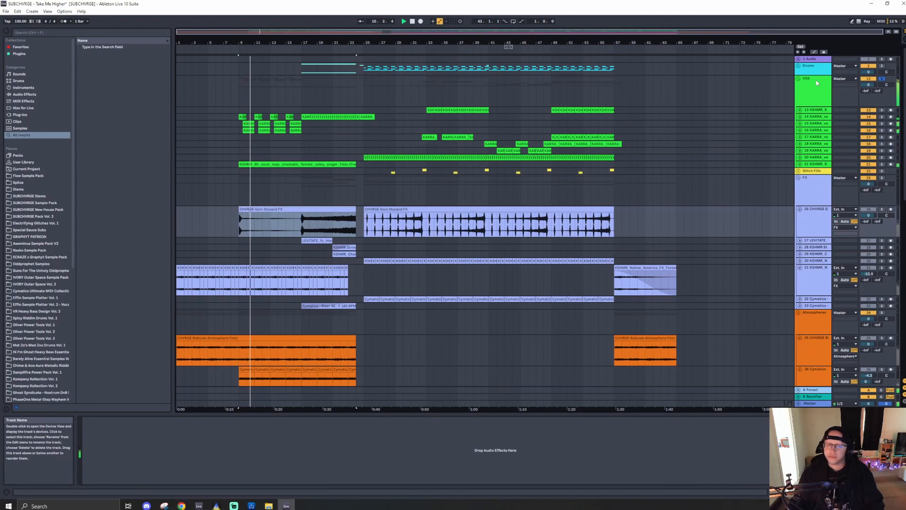
{"action": "left_click", "coordinate": [815, 124]}
{"action": "left_click", "coordinate": [814, 131], "text": "shift"}
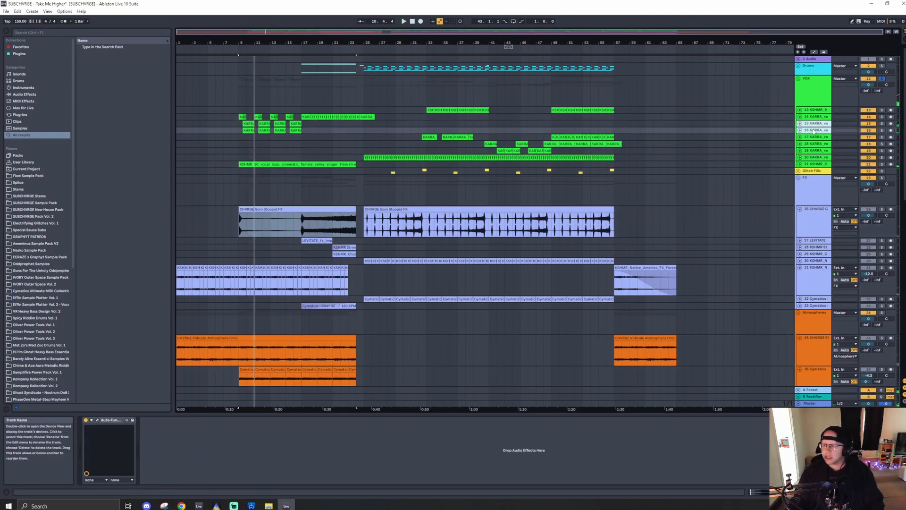
{"action": "left_click", "coordinate": [815, 117], "text": "shift"}
{"action": "left_click", "coordinate": [799, 118]}
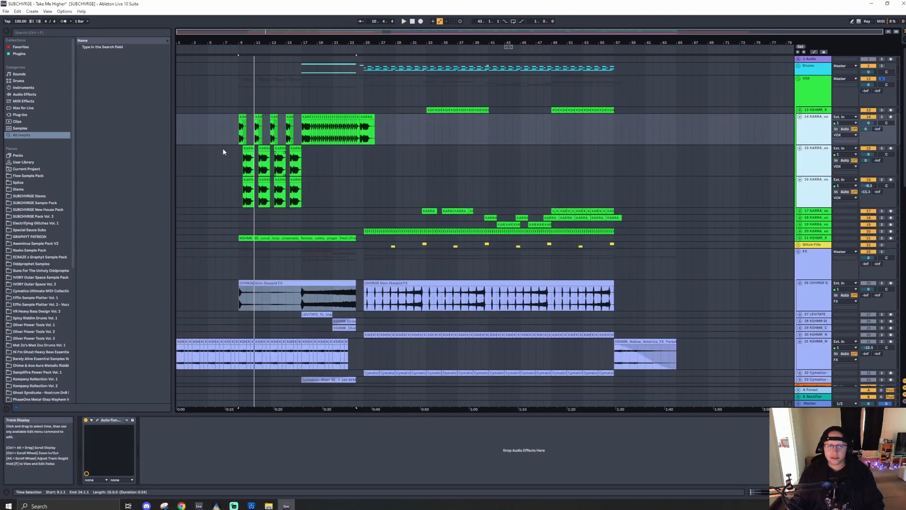
- Play the KARRA vocal hooks from bar 9 and review the effect devices on tracks 14, 15 and 16
{"action": "scroll", "coordinate": [231, 146], "scroll_direction": "up", "scroll_amount": 5}
{"action": "left_click", "coordinate": [274, 163]}
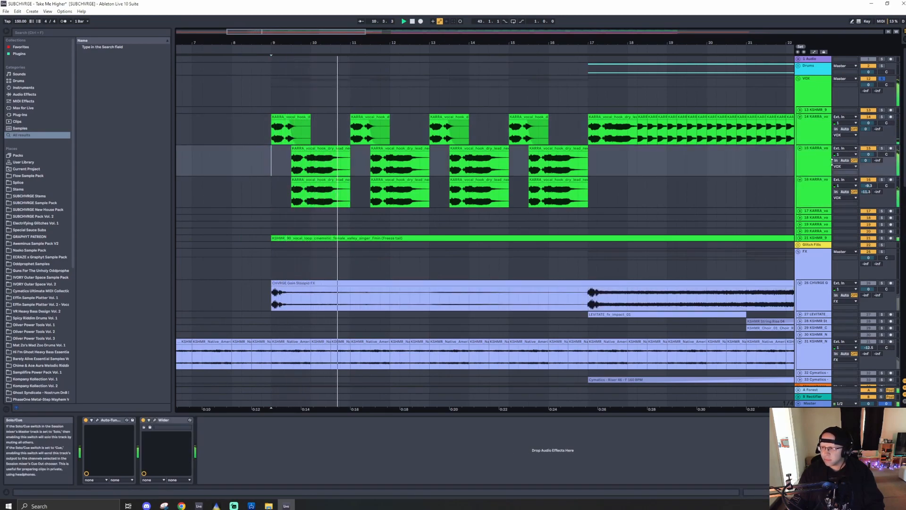
{"action": "left_click", "coordinate": [812, 135]}
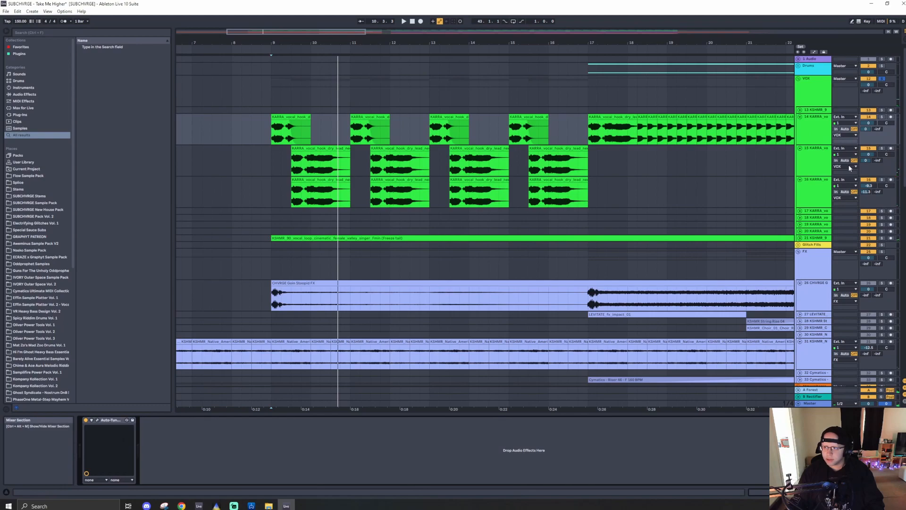
{"action": "left_click", "coordinate": [813, 168]}
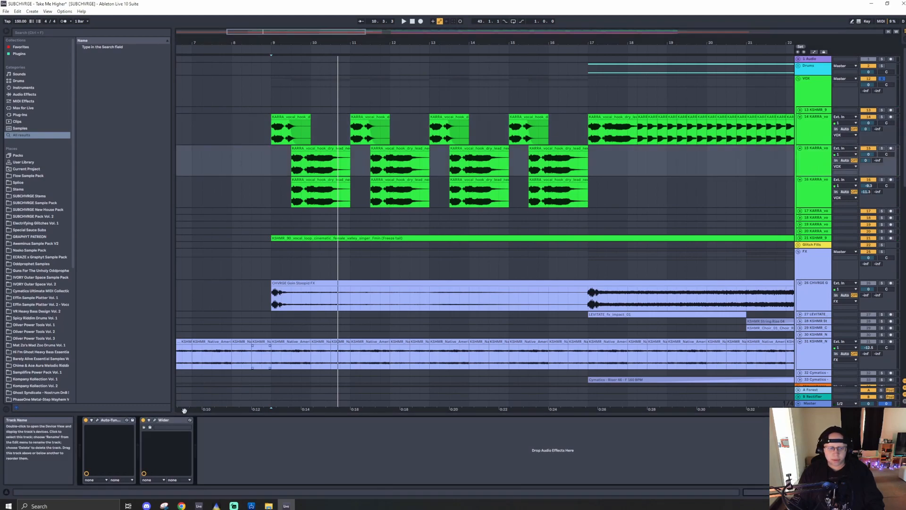
{"action": "left_click", "coordinate": [821, 196]}
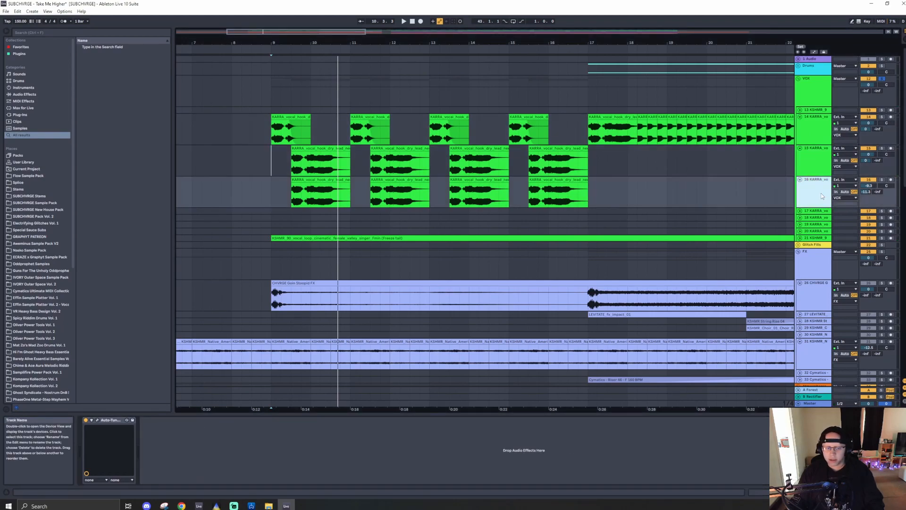
- Expand and solo track 21 in the VOX group and play its KSHMR cinematic female vocal loop from bar 9
{"action": "left_click", "coordinate": [802, 240]}
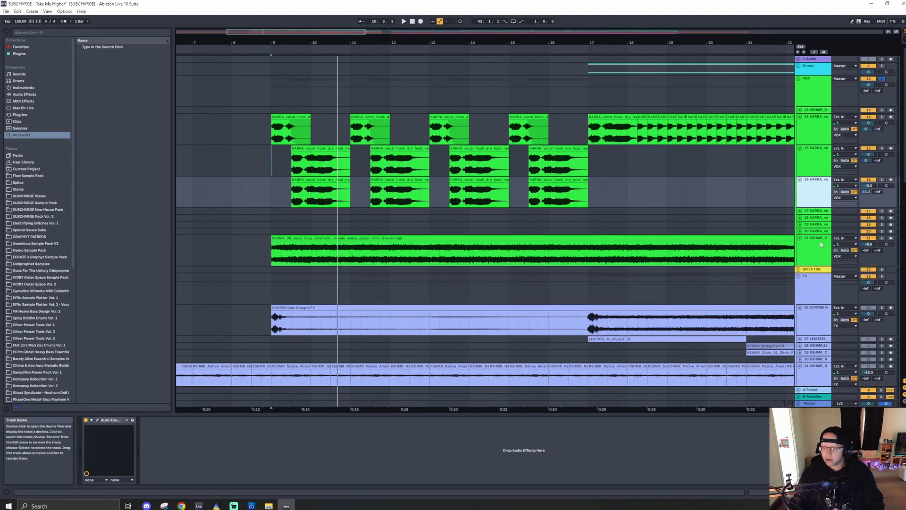
{"action": "left_click", "coordinate": [324, 239]}
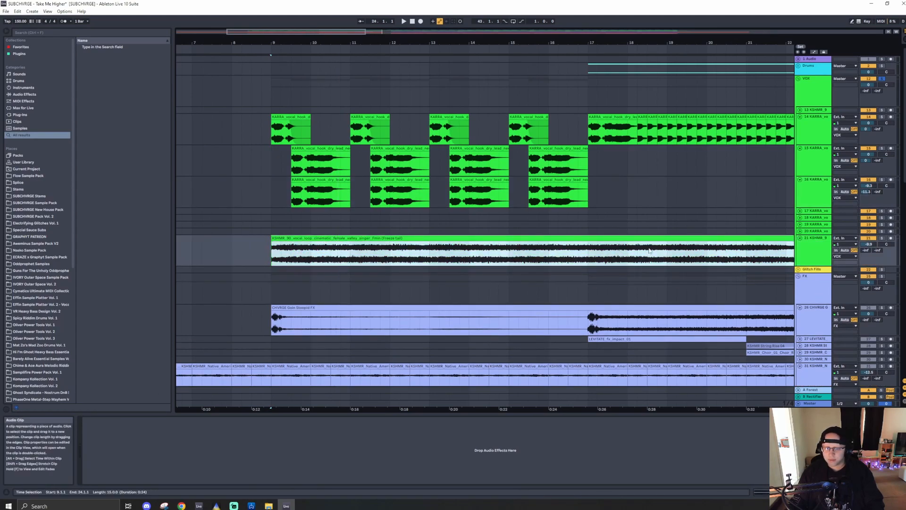
{"action": "left_click", "coordinate": [881, 238]}
{"action": "key", "text": "space"}
{"action": "left_click", "coordinate": [821, 251]}
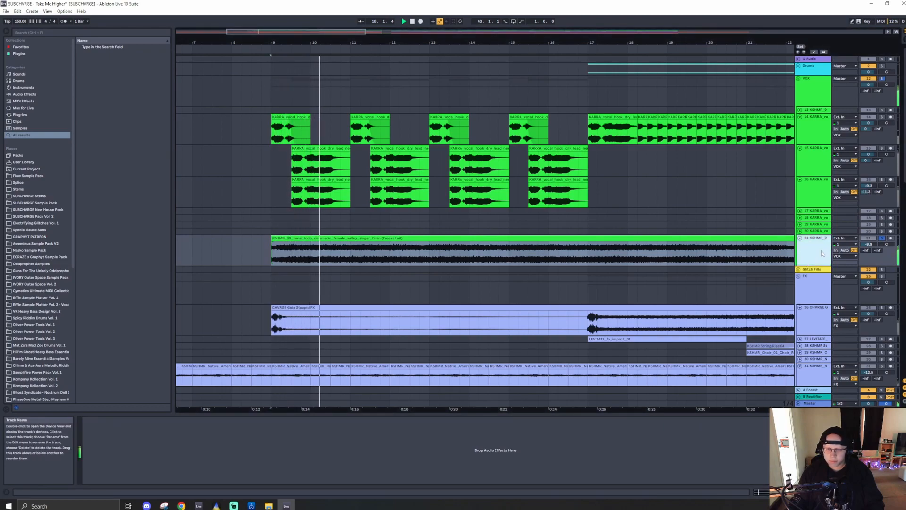
{"action": "scroll", "coordinate": [311, 253], "scroll_direction": "down", "scroll_amount": 5}
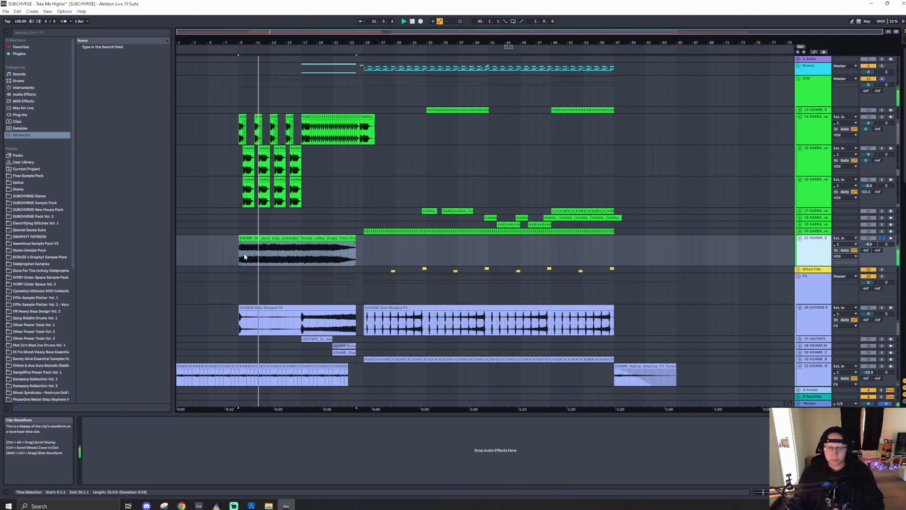
{"action": "scroll", "coordinate": [240, 253], "scroll_direction": "up", "scroll_amount": 5}
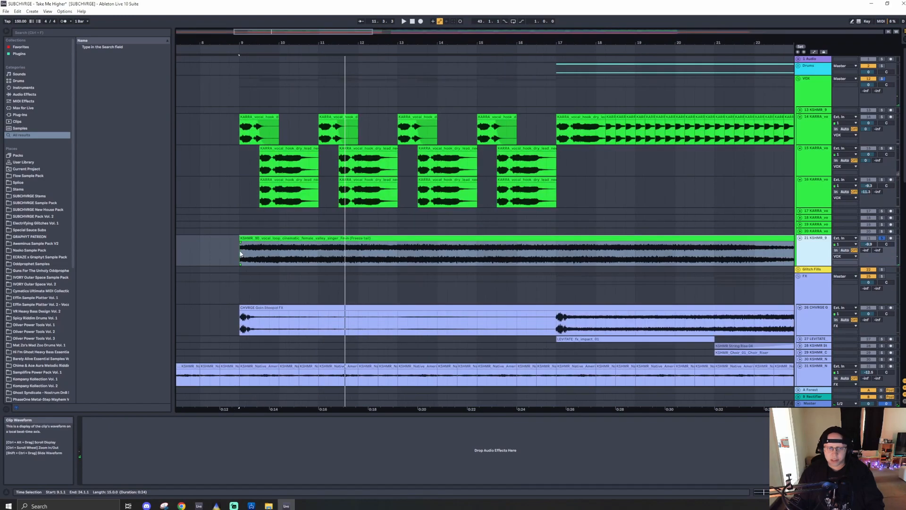
- Search the browser for "shimmer" and load the CHVRGE Pad Shimmer Rack on a new audio track below track 21
{"action": "key", "text": "ctrl+f"}
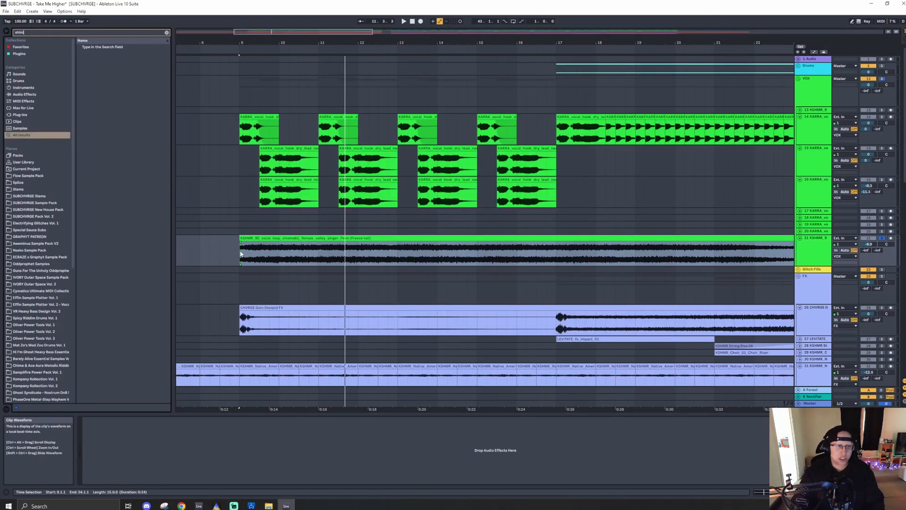
{"action": "type", "text": "mer"}
{"action": "left_click", "coordinate": [814, 252]}
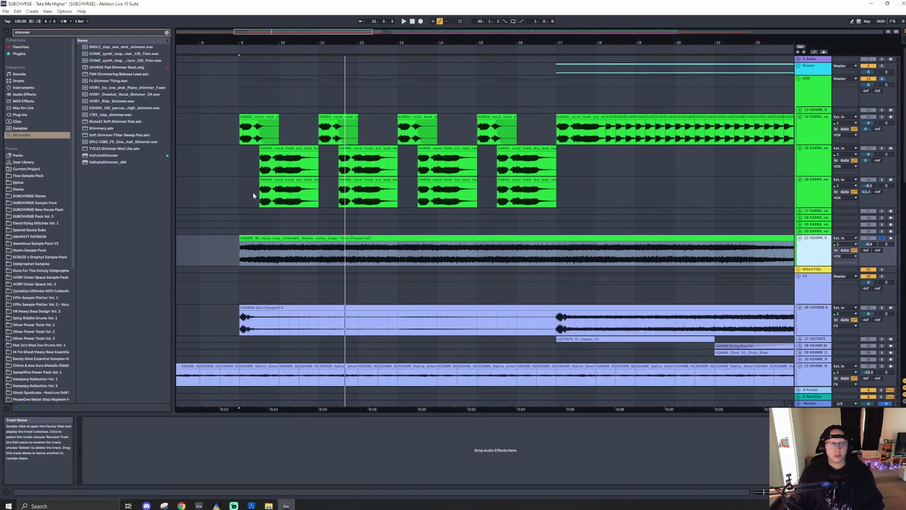
{"action": "key", "text": "ctrl+t"}
{"action": "left_click_drag", "start_coordinate": [111, 69], "coordinate": [252, 267]}
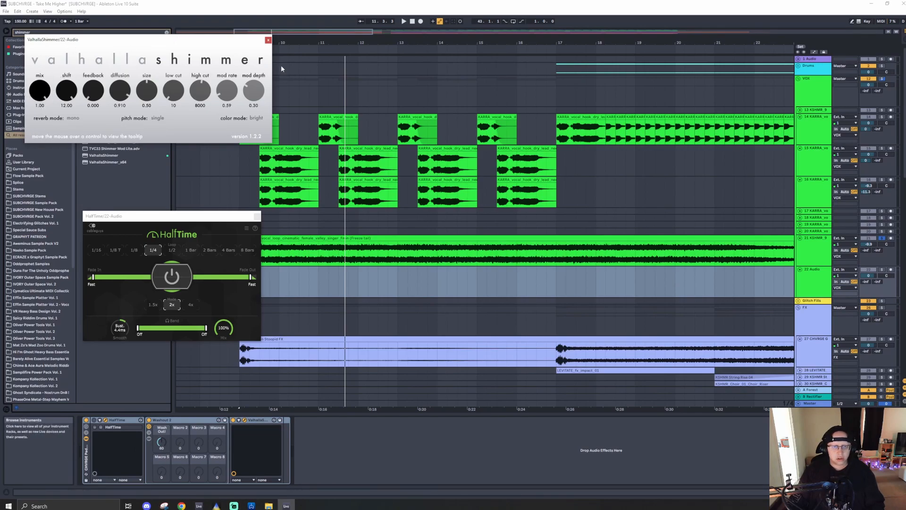
- Close the ValhallaShimmer and HalfTime windows and delete the new audio track 22
{"action": "left_click", "coordinate": [268, 41]}
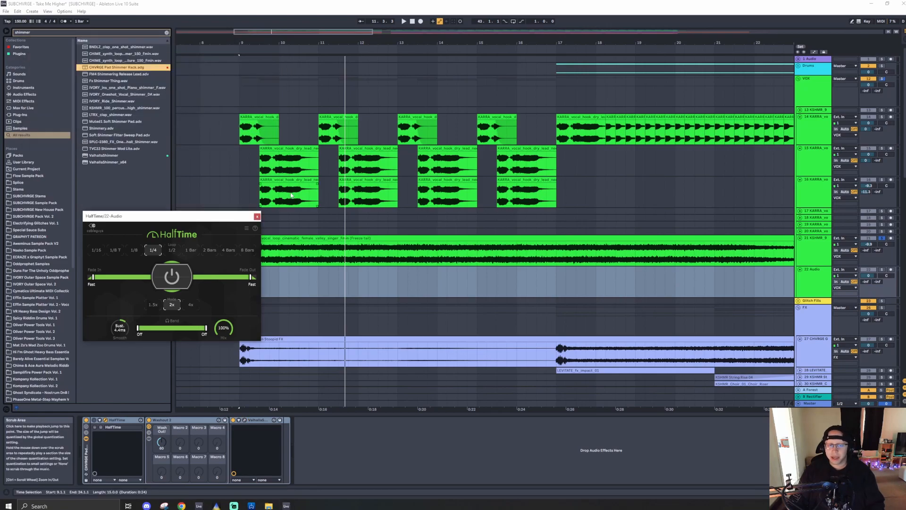
{"action": "left_click", "coordinate": [257, 216]}
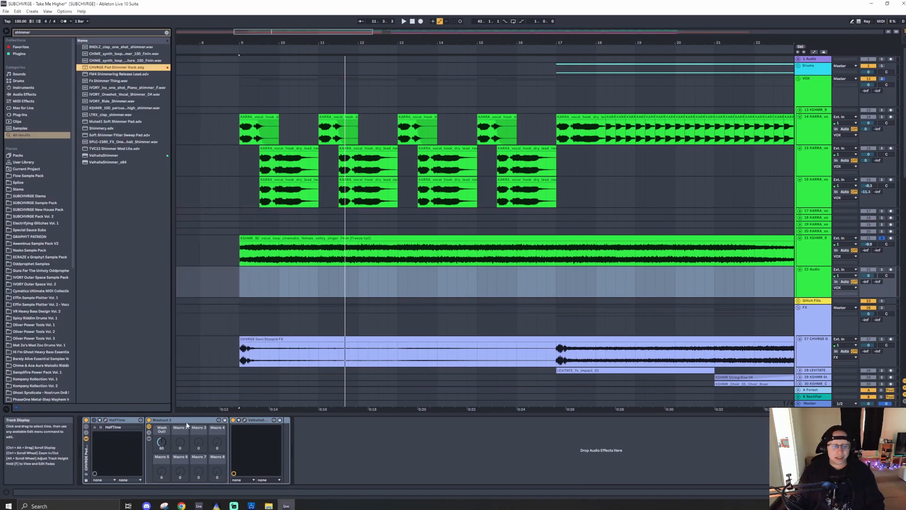
{"action": "left_click", "coordinate": [814, 292]}
{"action": "key", "text": "Delete"}
- Save the project and replay the soloed vocal loop on track 21 from bar 9
{"action": "left_click", "coordinate": [368, 231]}
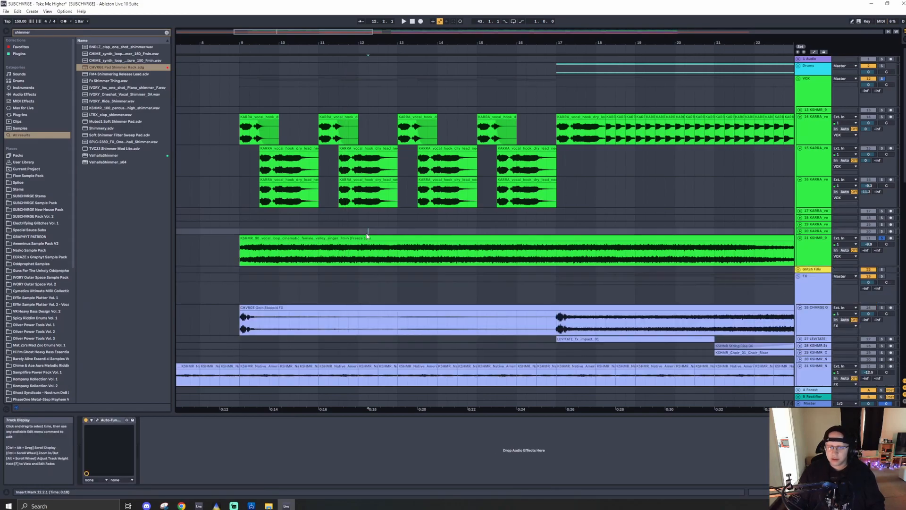
{"action": "key", "text": "ctrl+s"}
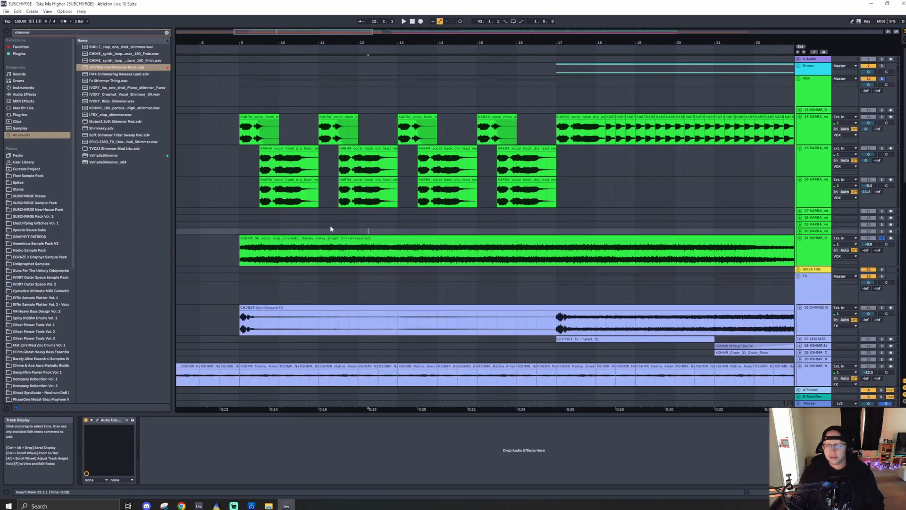
{"action": "left_click", "coordinate": [280, 246]}
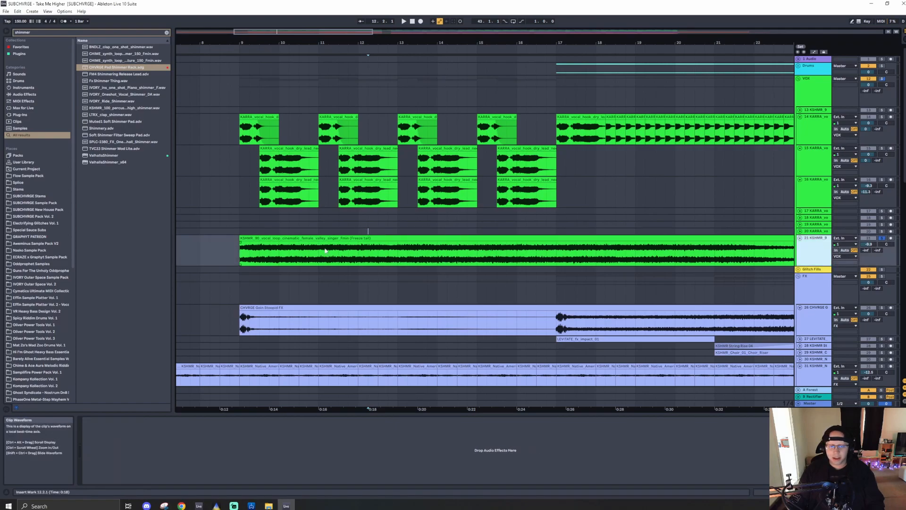
{"action": "key", "text": "space"}
{"action": "scroll", "coordinate": [257, 238], "scroll_direction": "down", "scroll_amount": 8}
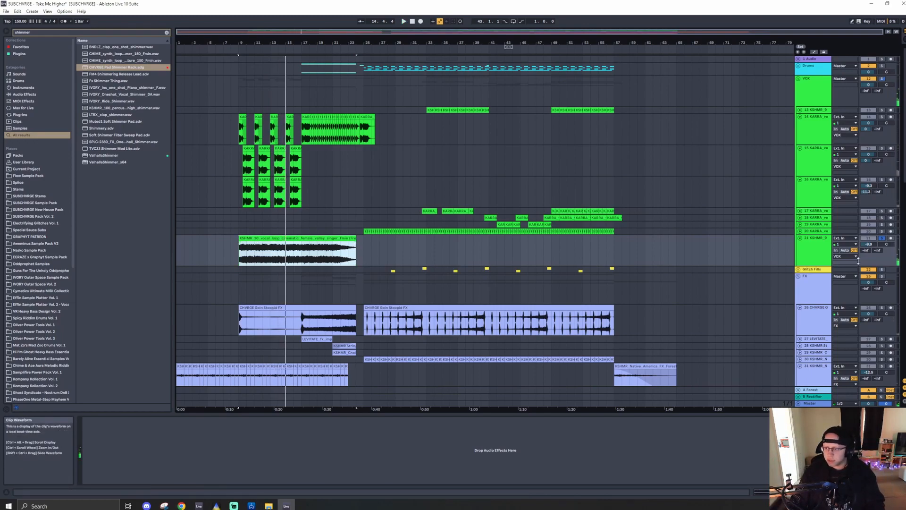
- With the vocal loop unsoloed and all groups folded, select bars 9 to 17 on the Drums group
{"action": "left_click", "coordinate": [882, 239]}
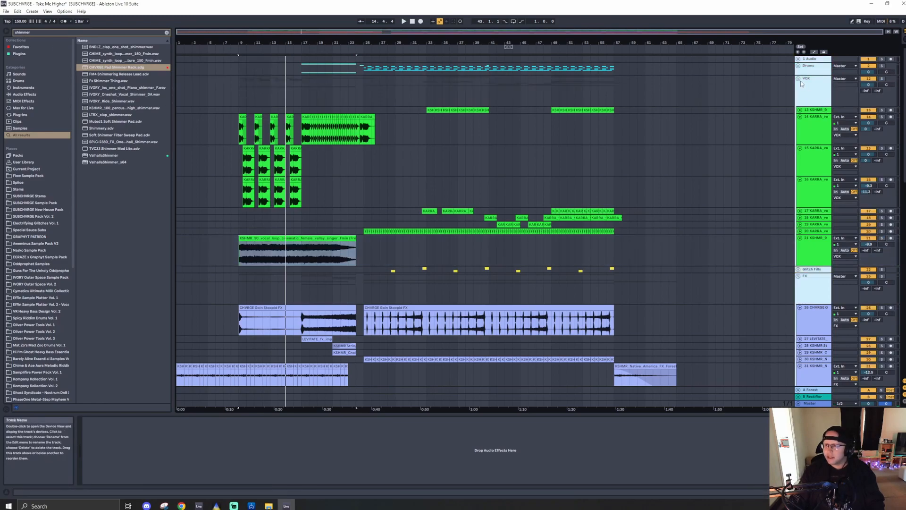
{"action": "key", "text": "alt+u"}
{"action": "left_click", "coordinate": [240, 67]}
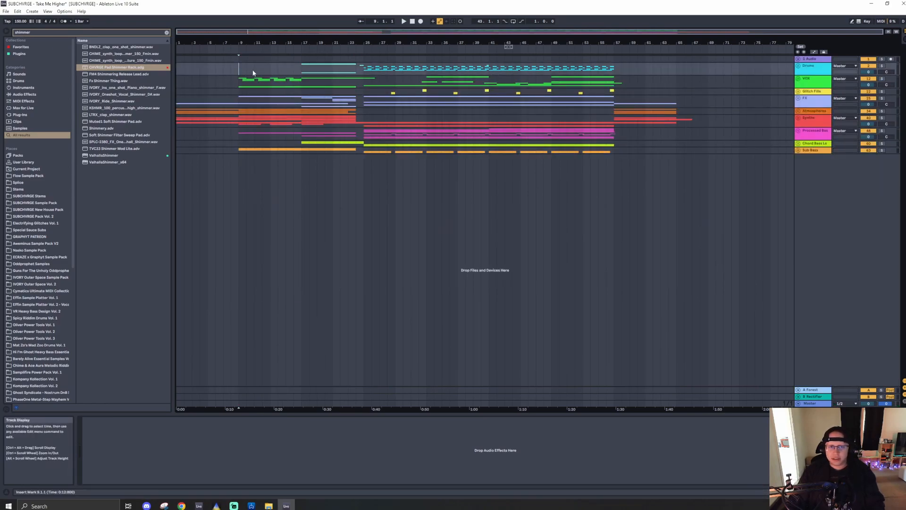
{"action": "left_click_drag", "start_coordinate": [238, 70], "coordinate": [302, 71]}
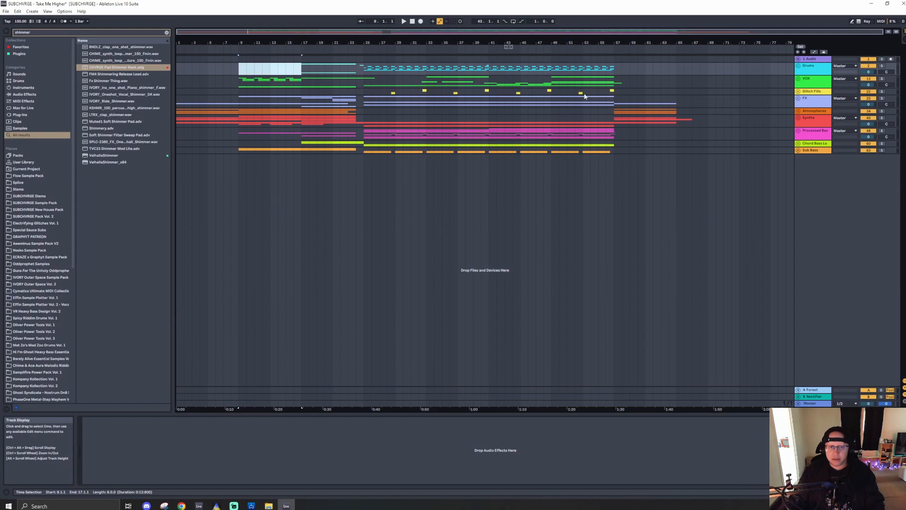
- Play the arrangement from bar 9, unfold the Sub Bass group, and solo track 64
{"action": "left_click", "coordinate": [883, 98]}
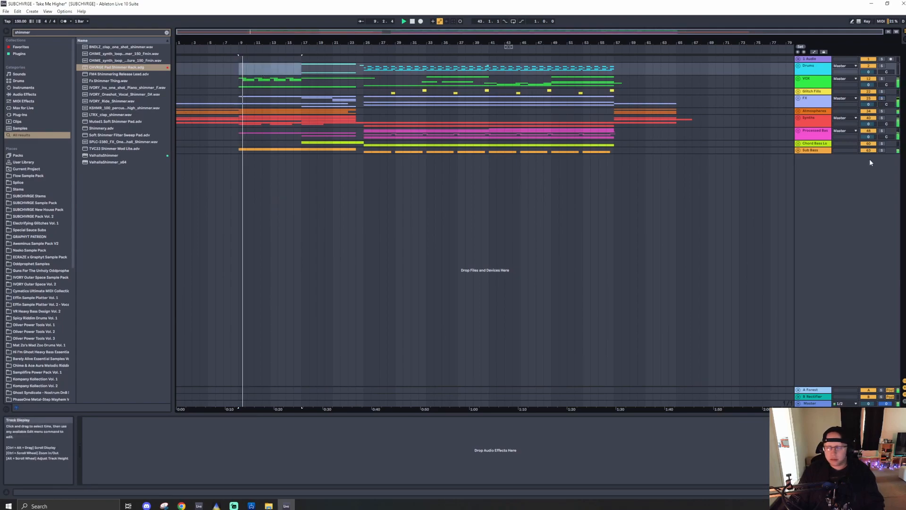
{"action": "left_click", "coordinate": [798, 150]}
{"action": "key", "text": "space"}
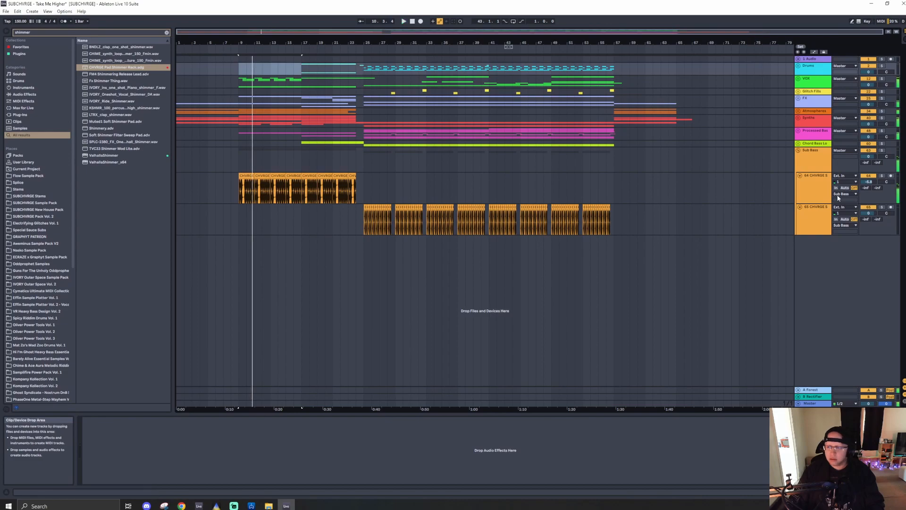
{"action": "left_click", "coordinate": [881, 175]}
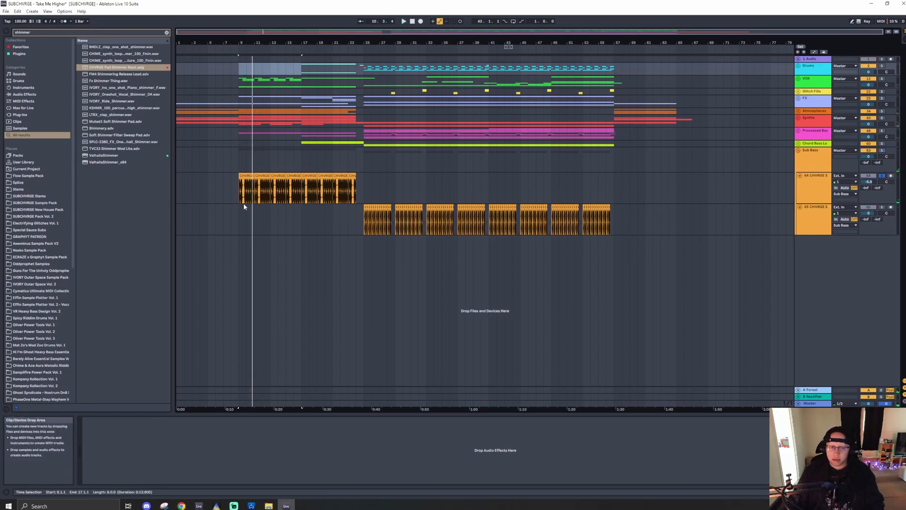
- Audition the soloed sub bass on track 64 from bar 9 and display the track's device chain
{"action": "key", "text": "z"}
{"action": "left_click", "coordinate": [806, 187]}
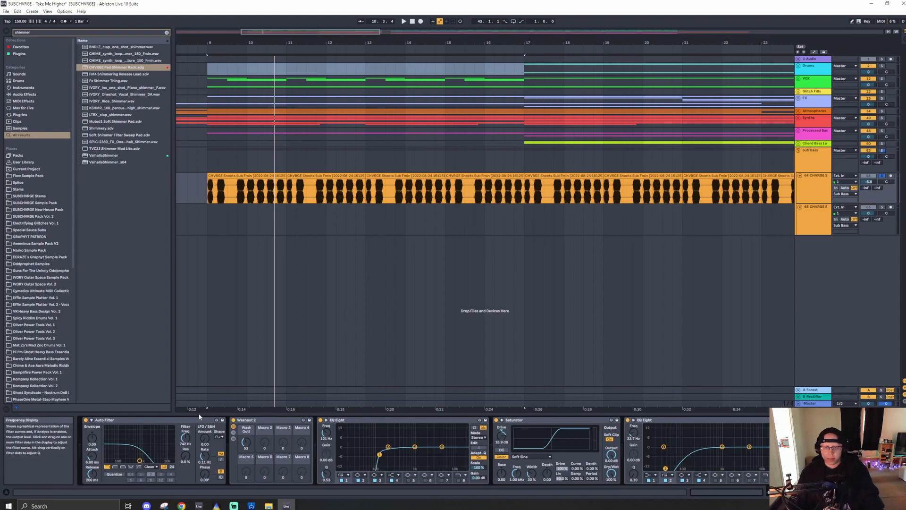
{"action": "key", "text": "x"}
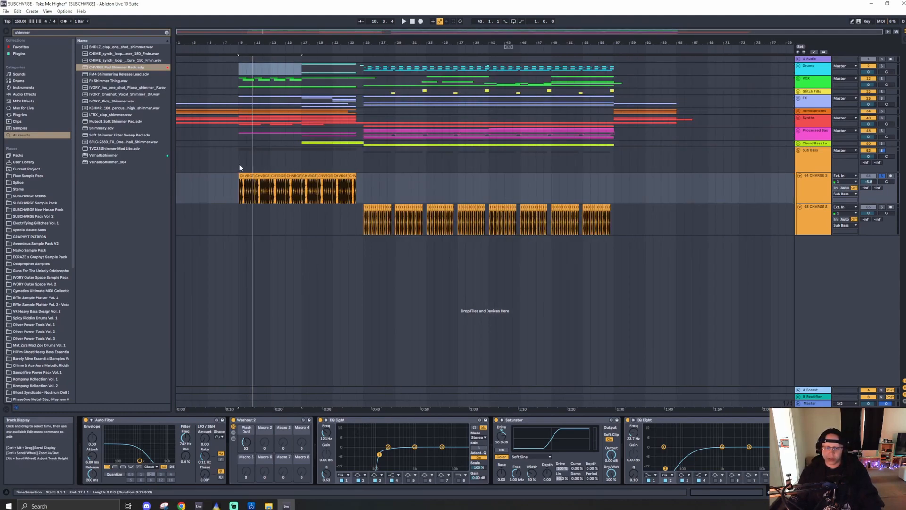
{"action": "left_click", "coordinate": [258, 169]}
{"action": "key", "text": "space"}
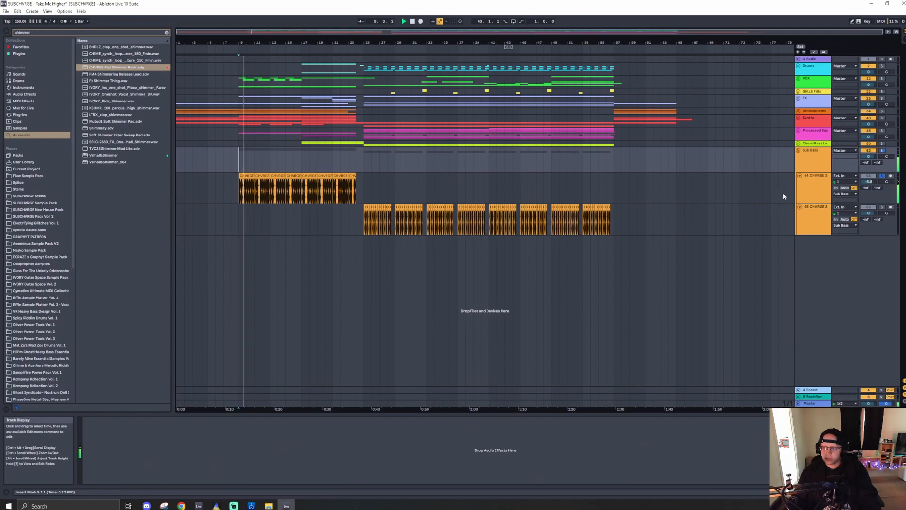
{"action": "left_click", "coordinate": [809, 193]}
{"action": "key", "text": "space"}
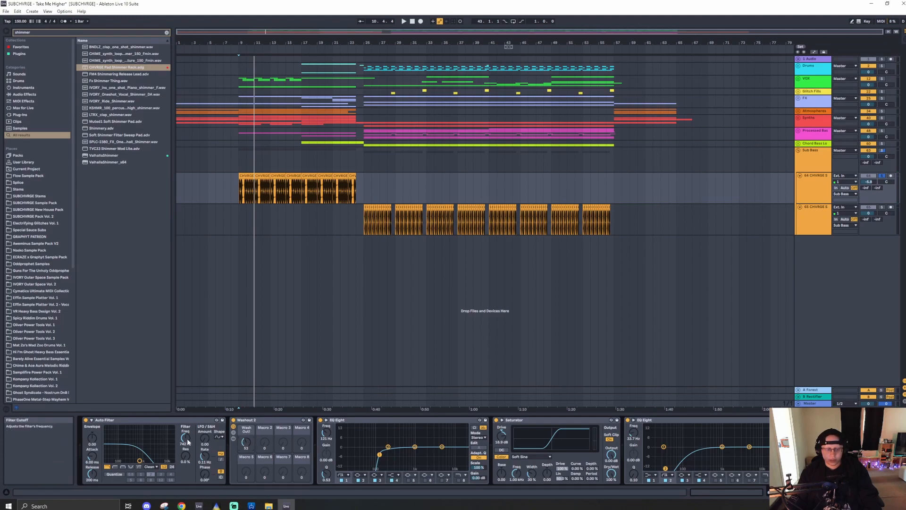
- Select the first Sheets Sub clip at bars 9 to 11 on track 64 and audition it, toggling the Auto Filter
{"action": "scroll", "coordinate": [248, 186], "scroll_direction": "up", "scroll_amount": 4}
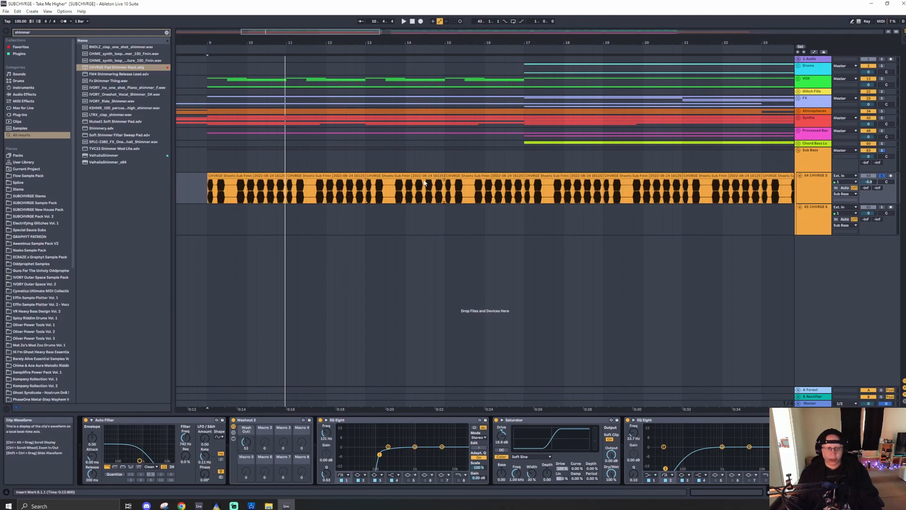
{"action": "left_click", "coordinate": [234, 175]}
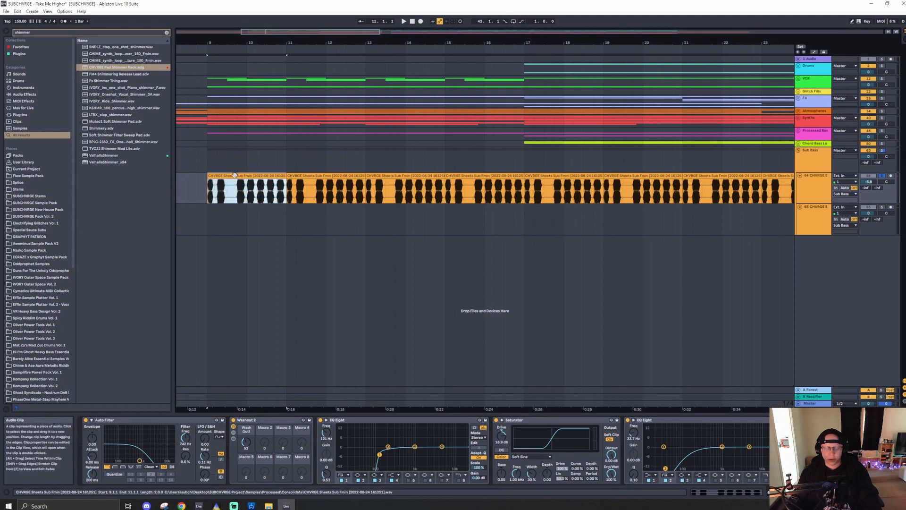
{"action": "key", "text": "space"}
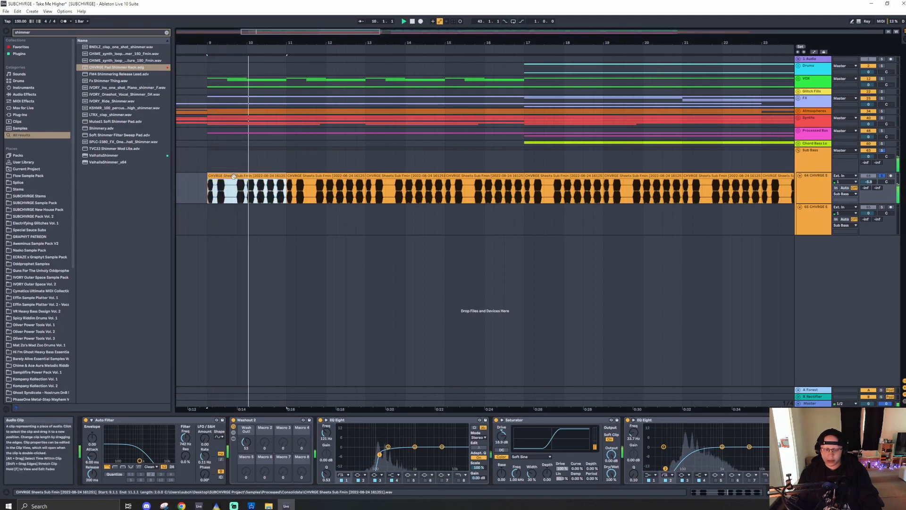
{"action": "left_click", "coordinate": [85, 420]}
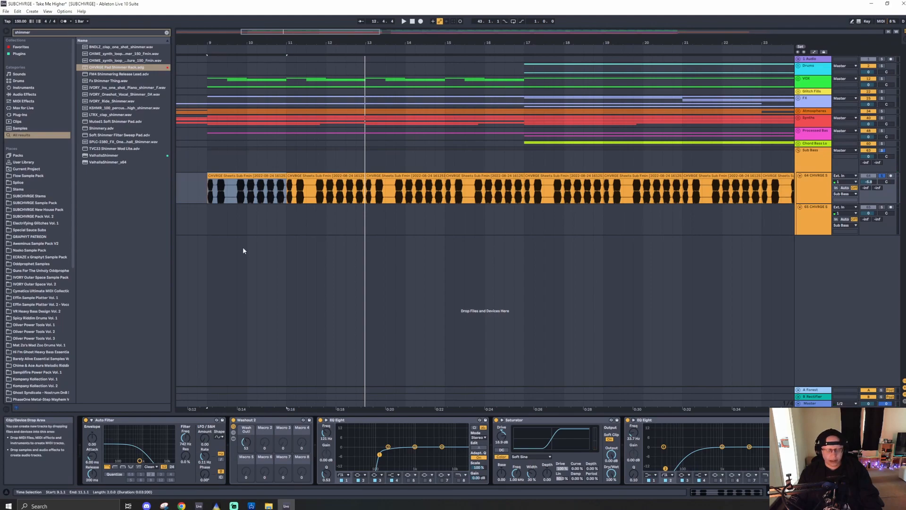
- Reselect the first Sheets Sub clip on track 64 and replay it from bar 9 through its effects
{"action": "left_click", "coordinate": [225, 176]}
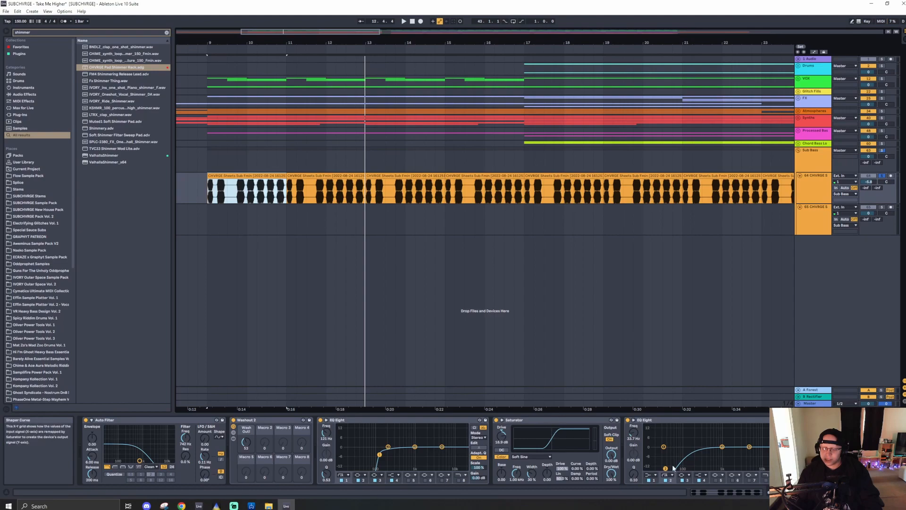
{"action": "left_click", "coordinate": [287, 189]}
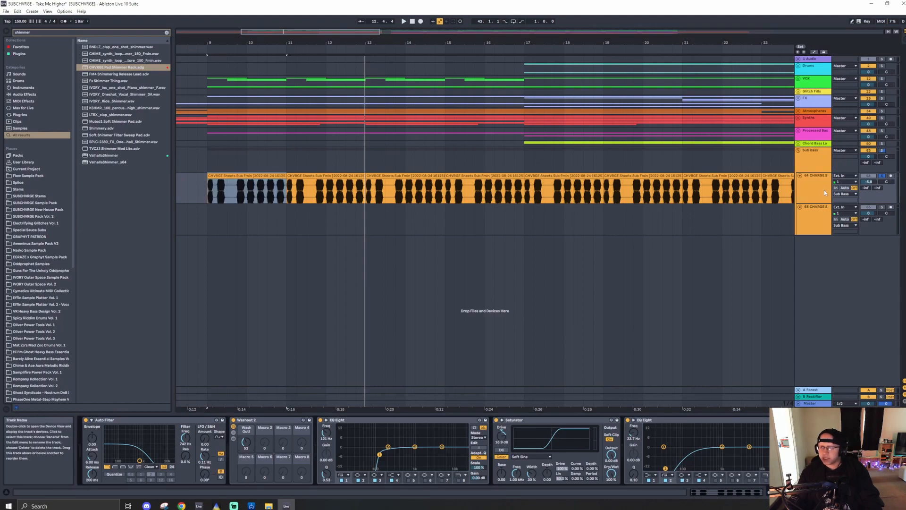
{"action": "left_click", "coordinate": [259, 176]}
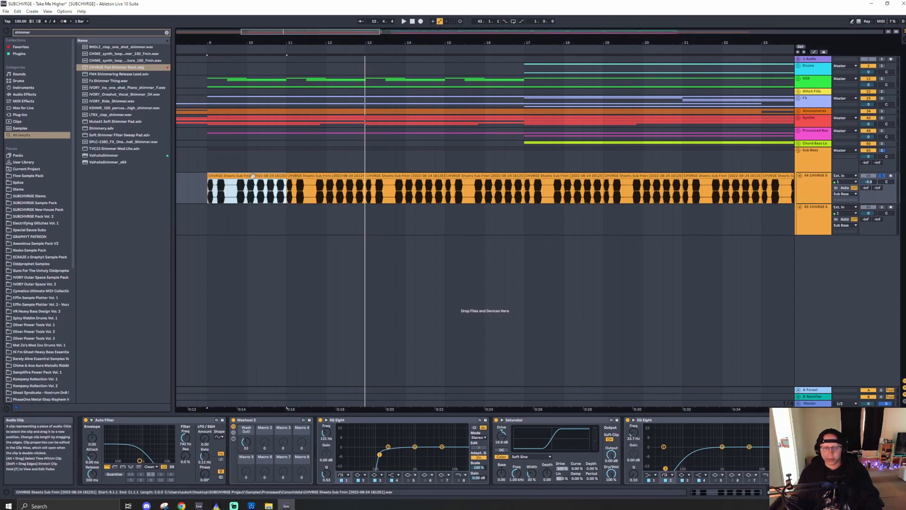
{"action": "key", "text": "space"}
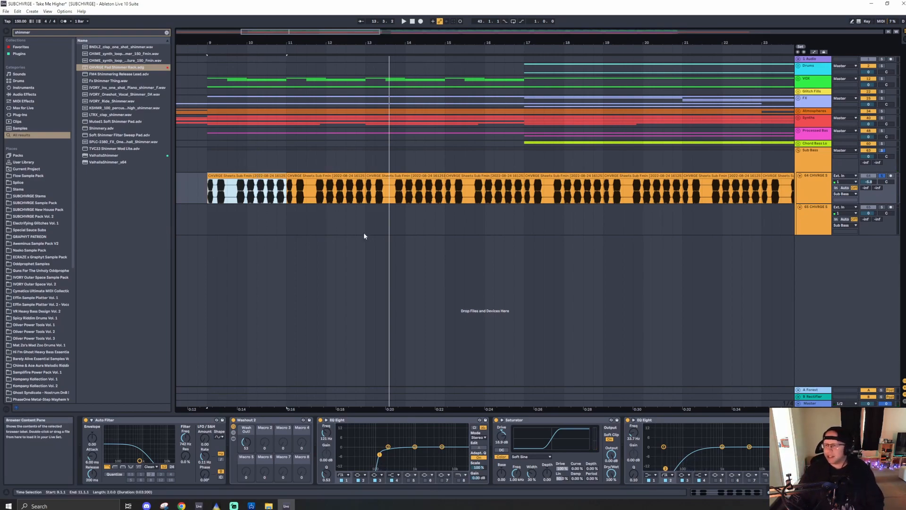
- Play the sub bass from bar 22, move playback to bar 25, and solo the whole Sub Bass group
{"action": "scroll", "coordinate": [442, 203], "scroll_direction": "down", "scroll_amount": 5}
{"action": "left_click", "coordinate": [337, 157]}
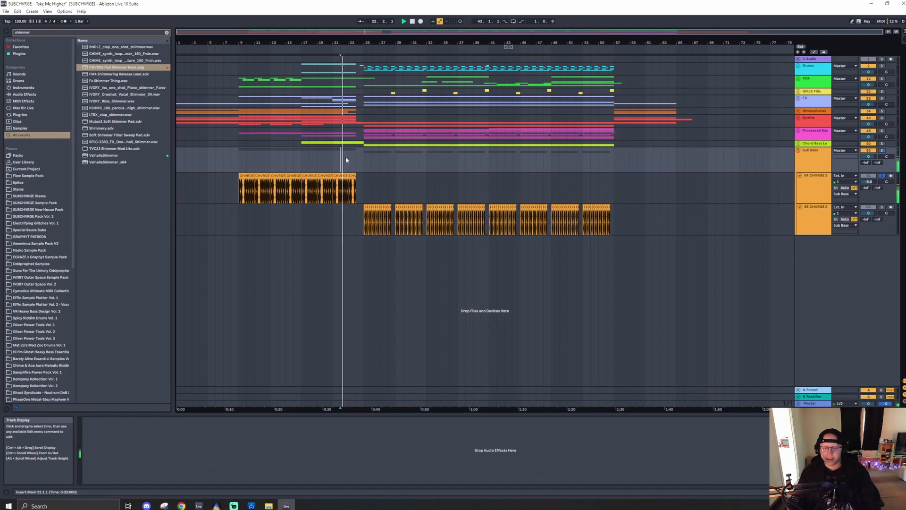
{"action": "left_click", "coordinate": [364, 184]}
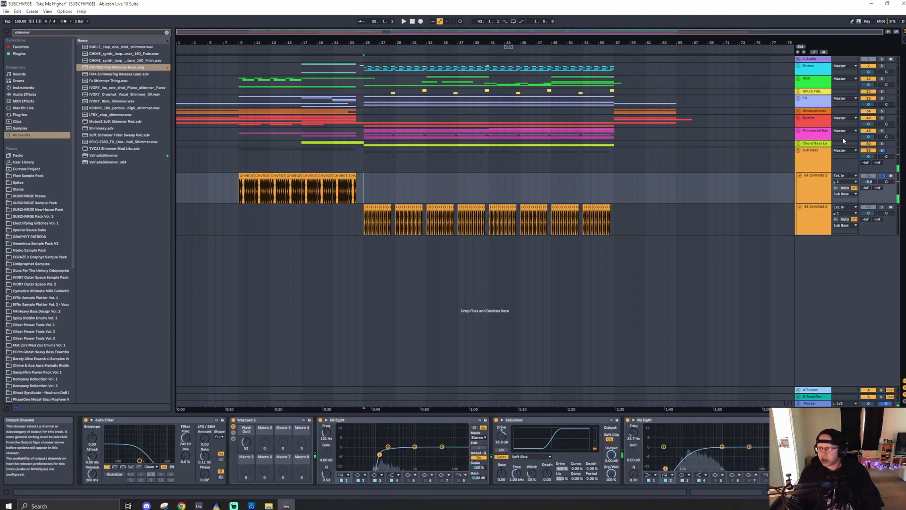
{"action": "left_click", "coordinate": [881, 151]}
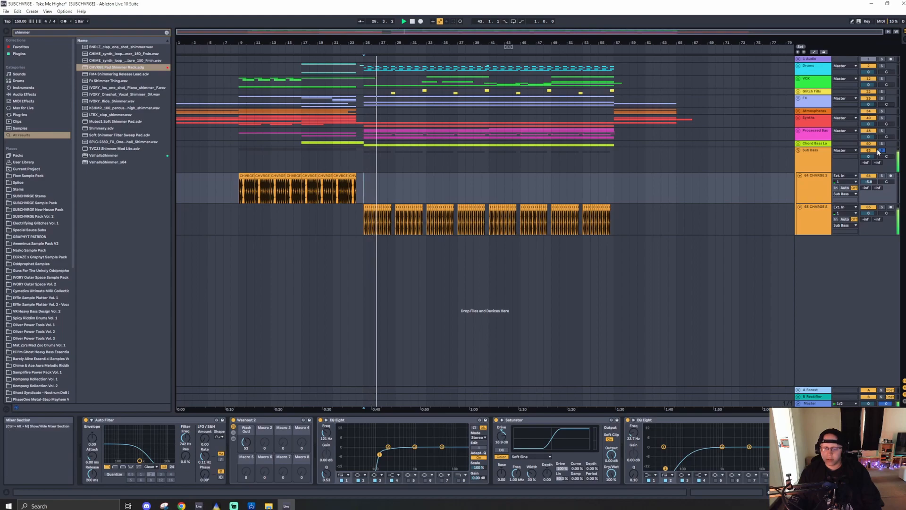
{"action": "key", "text": "space"}
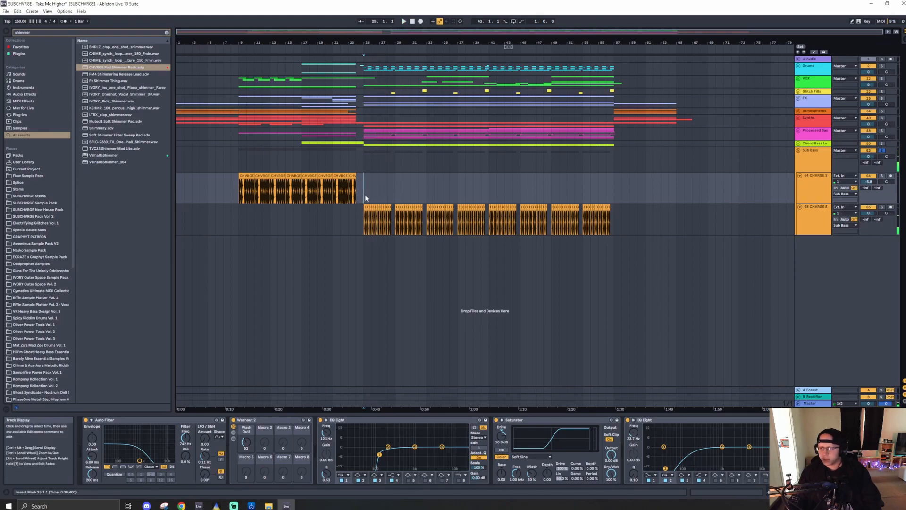
- Replay the soloed Sub Bass group from bar 25 and examine the Sheets Sub clips on track 65 up close
{"action": "left_click", "coordinate": [900, 154]}
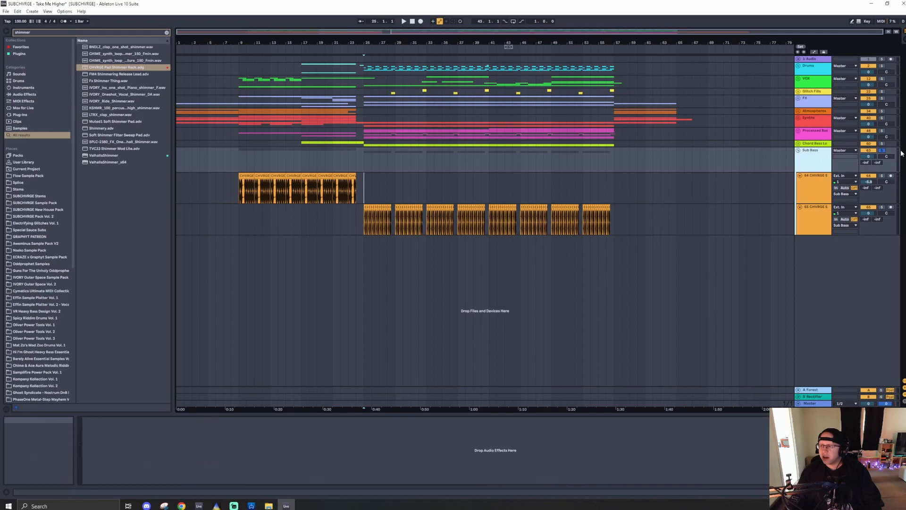
{"action": "key", "text": "space"}
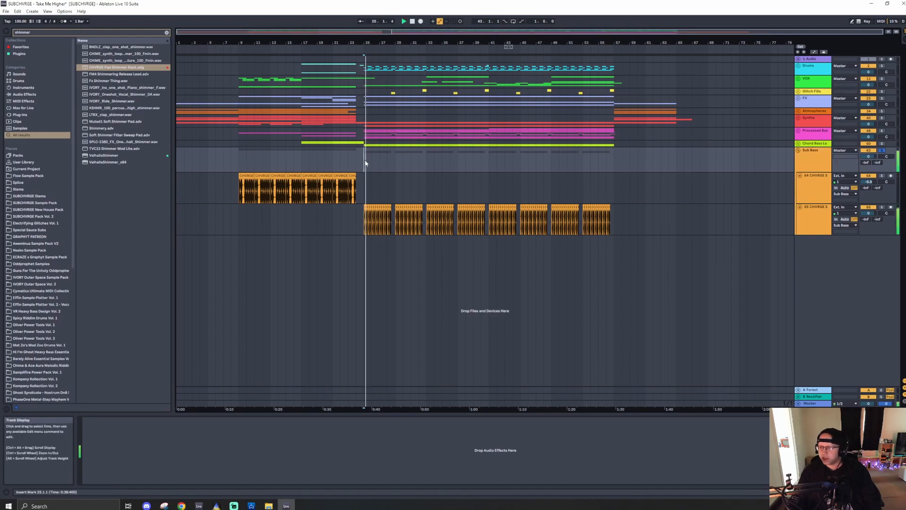
{"action": "scroll", "coordinate": [369, 207], "scroll_direction": "up", "scroll_amount": 8}
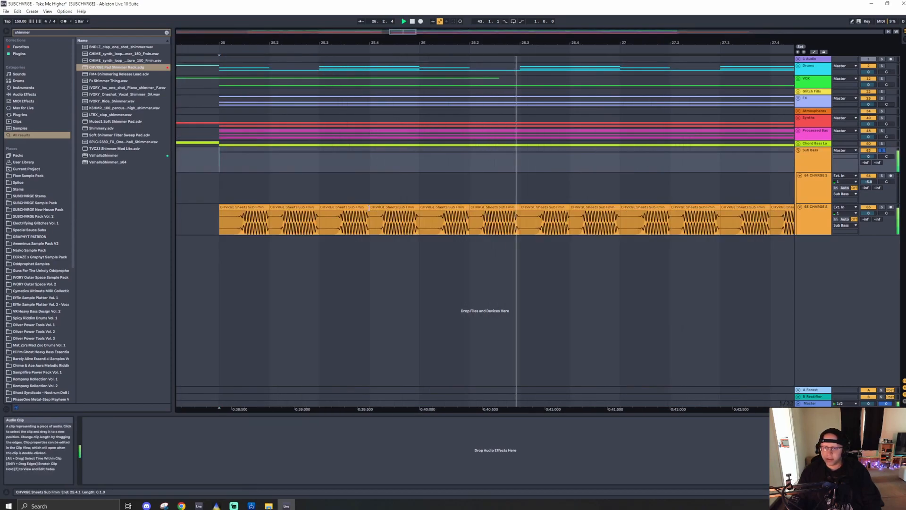
{"action": "key", "text": "space"}
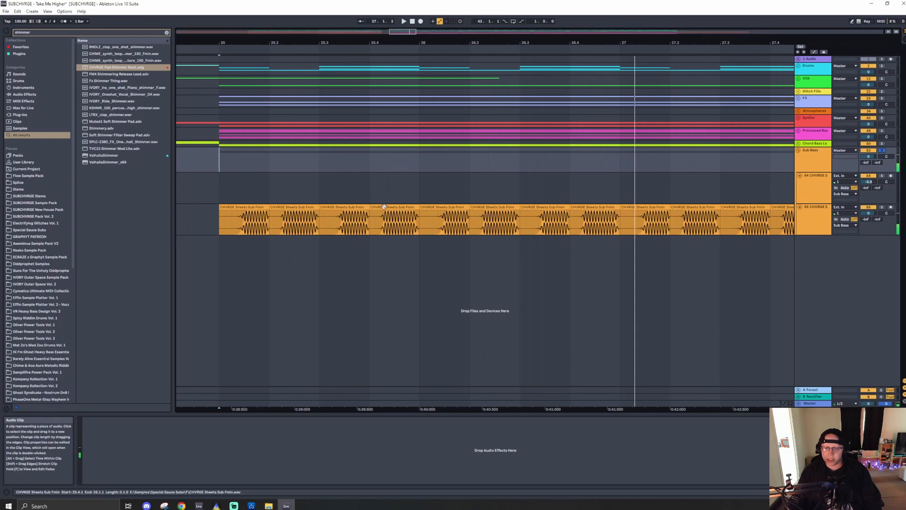
- Show the source file of the fourth Sheets Sub clip on track 65 in Explorer, and close the folder window
{"action": "right_click", "coordinate": [403, 207]}
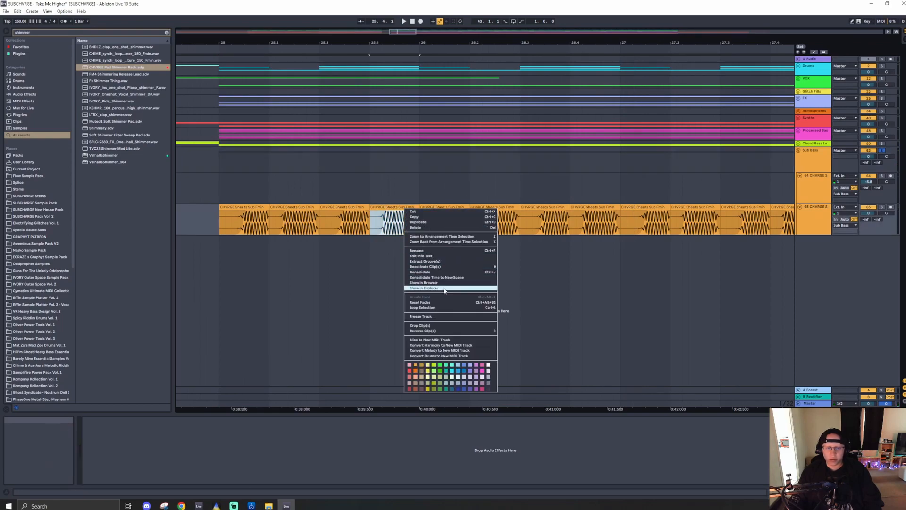
{"action": "left_click", "coordinate": [444, 289]}
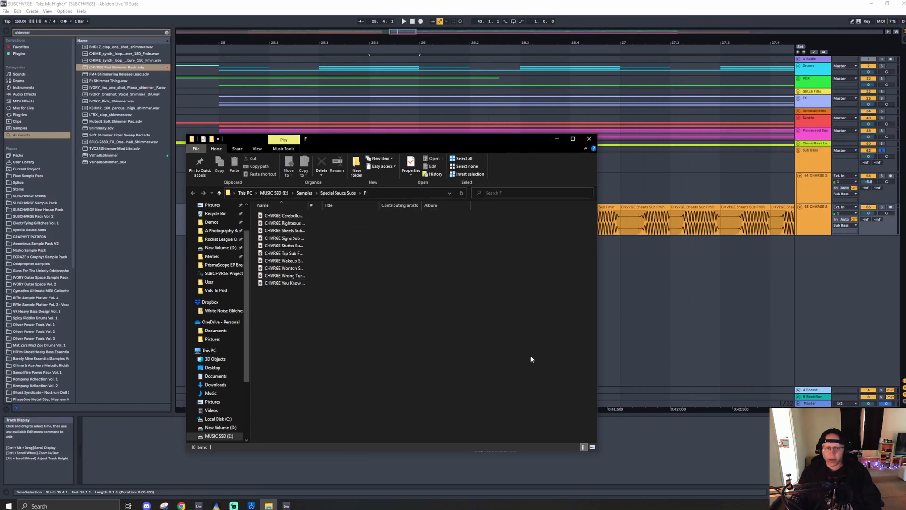
{"action": "left_click", "coordinate": [589, 140]}
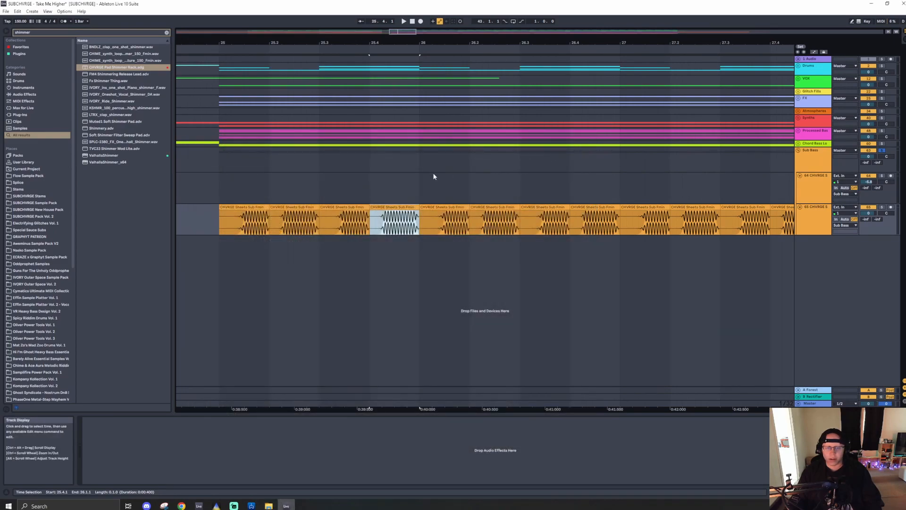
- Check the device chains of sub bass tracks 64 and 65, and unsolo the Sub Bass group
{"action": "left_click", "coordinate": [220, 194]}
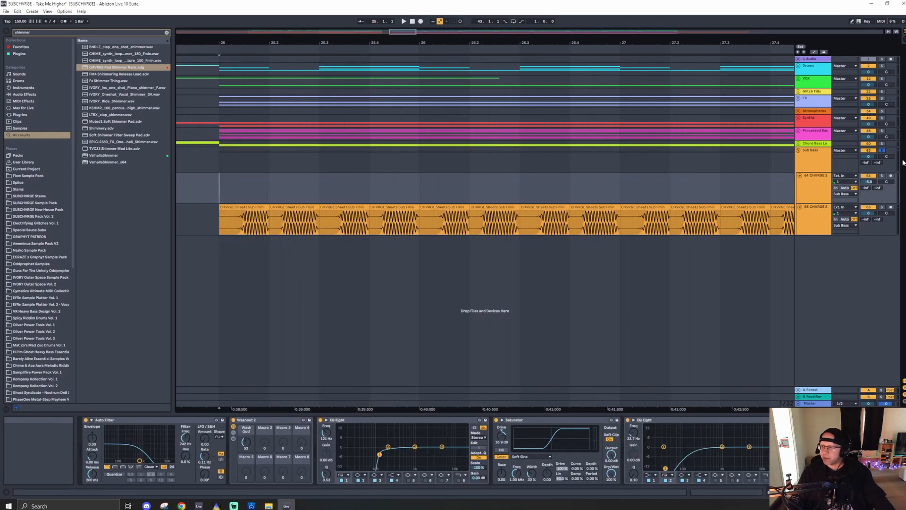
{"action": "left_click", "coordinate": [809, 229]}
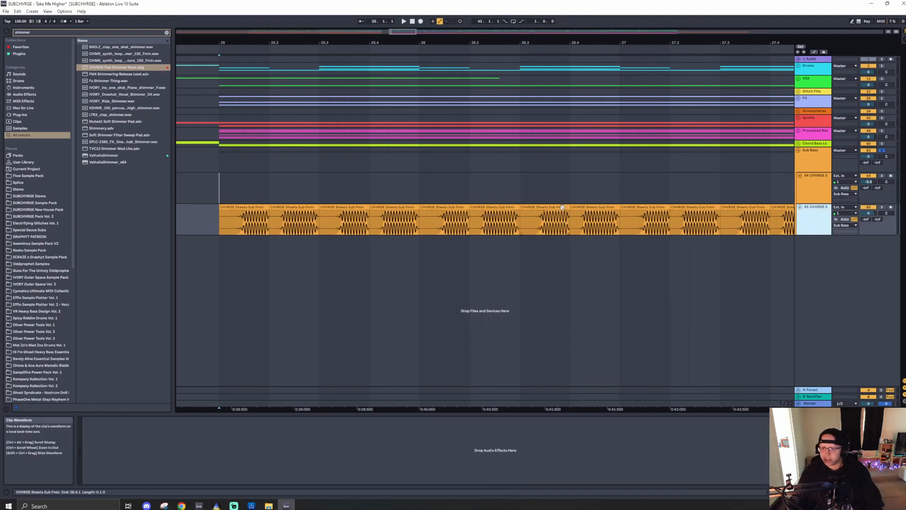
{"action": "scroll", "coordinate": [538, 214], "scroll_direction": "up", "scroll_amount": 5}
{"action": "scroll", "coordinate": [538, 214], "scroll_direction": "down", "scroll_amount": 5}
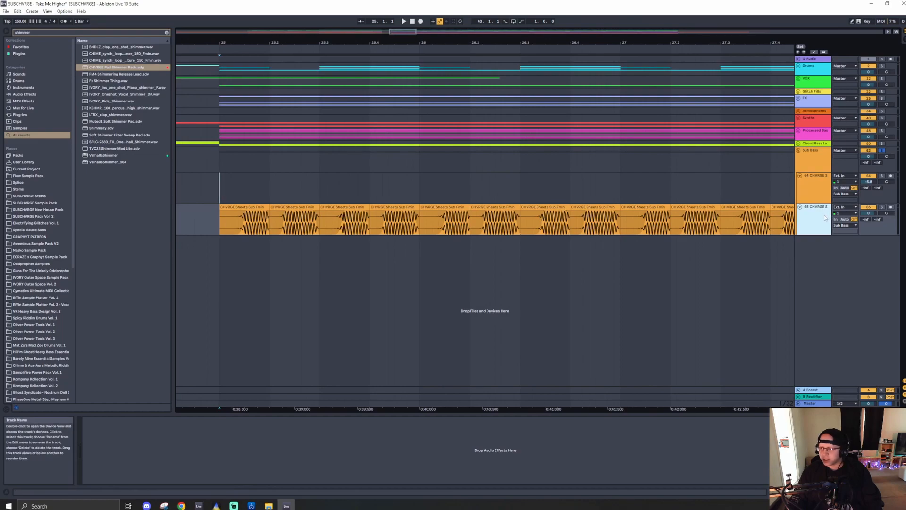
{"action": "left_click", "coordinate": [825, 160]}
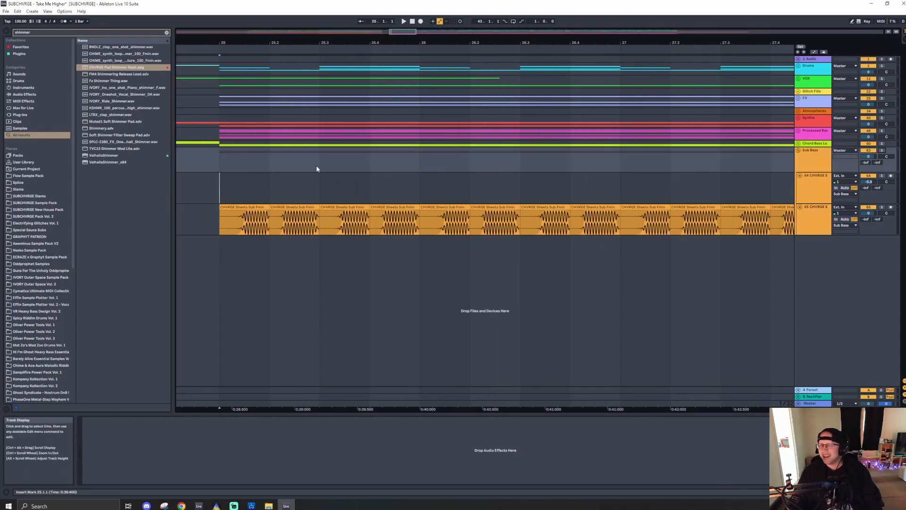
- Play the full arrangement from bar 17 with no group soloed
{"action": "scroll", "coordinate": [355, 168], "scroll_direction": "down", "scroll_amount": 10}
{"action": "left_click", "coordinate": [363, 113]}
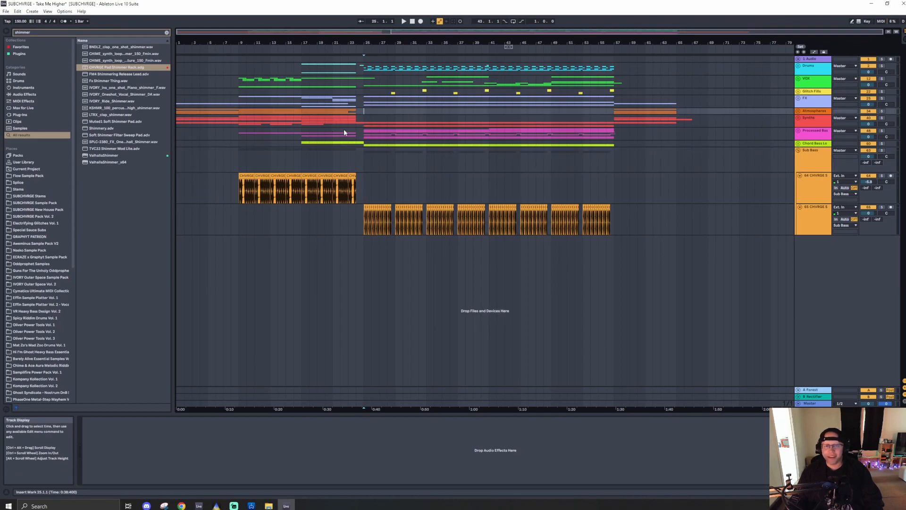
{"action": "left_click", "coordinate": [343, 84]}
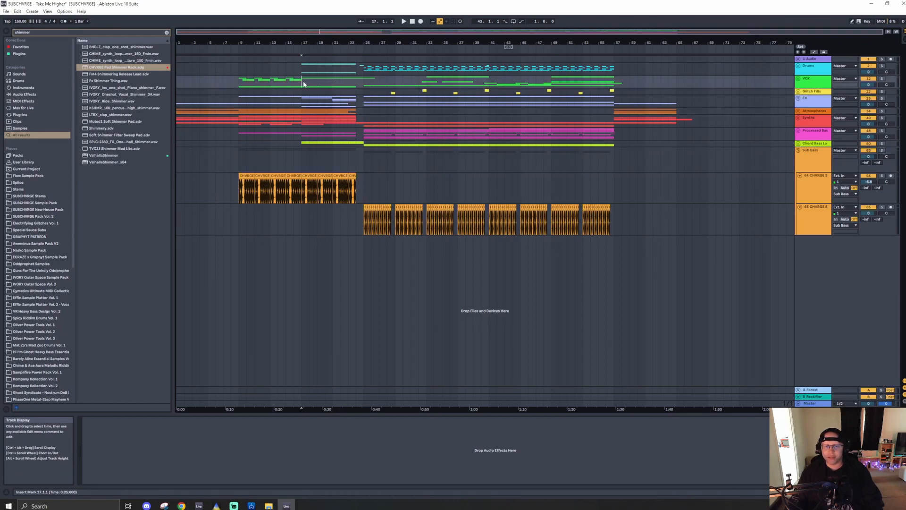
{"action": "key", "text": "space"}
- Unfold the Synths group, select the TS_Strings clip at bars 17 to 24, and audition track 44 soloed
{"action": "left_click", "coordinate": [881, 118]}
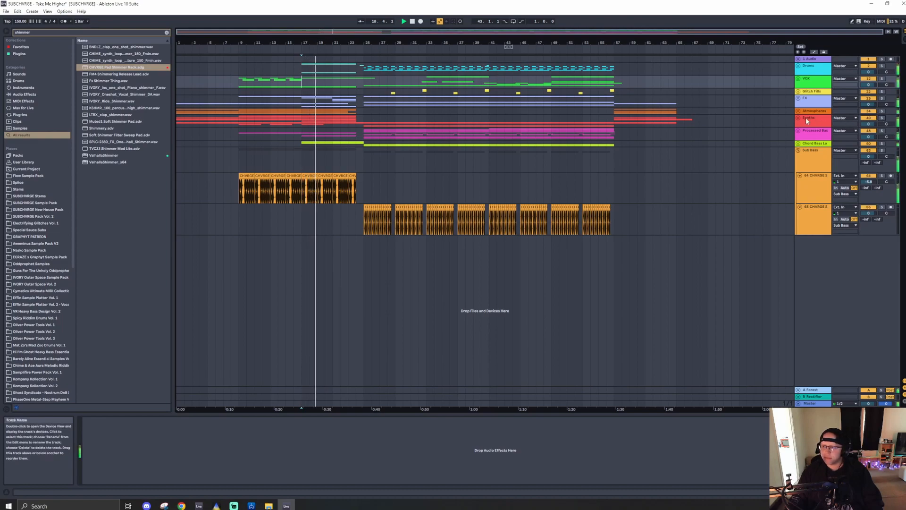
{"action": "left_click", "coordinate": [797, 118]}
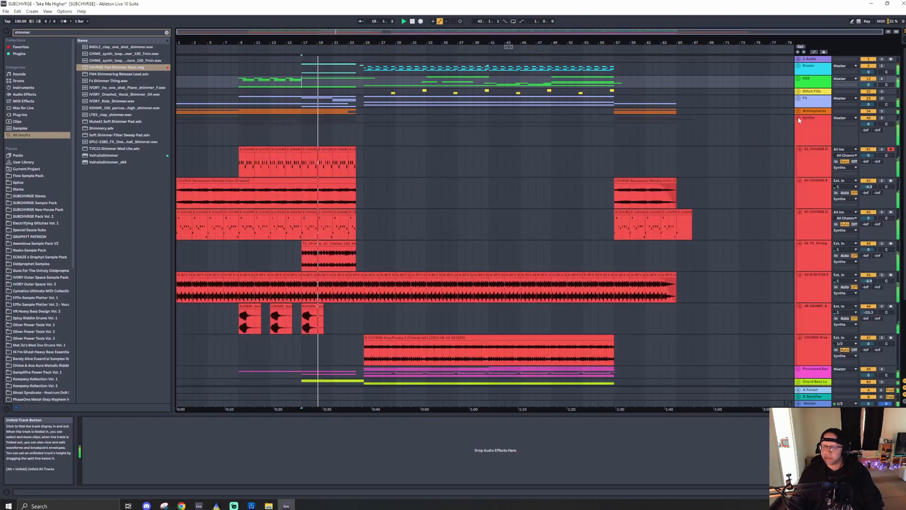
{"action": "left_click", "coordinate": [317, 244]}
{"action": "left_click", "coordinate": [881, 243]}
{"action": "key", "text": "space"}
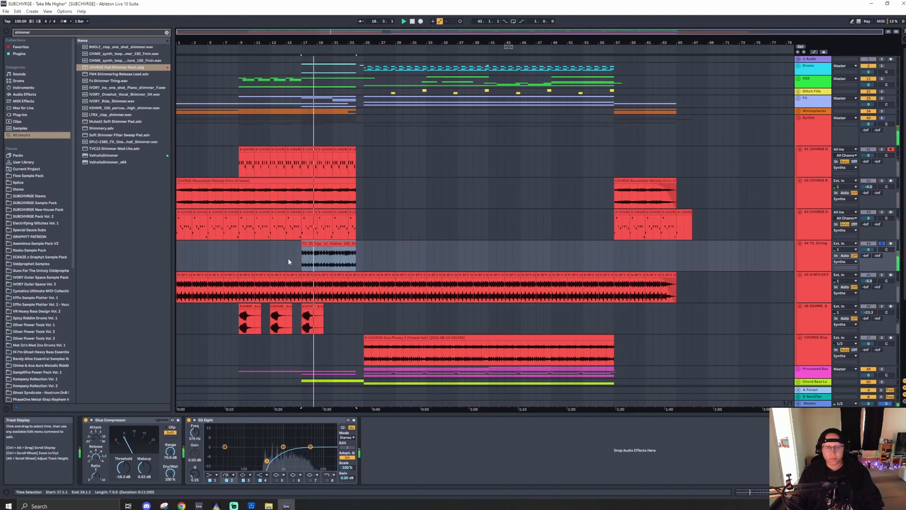
- Unfold the Atmospheres group and audition the Cymatics Dreamers clip at bar 9 on track 36, soloed
{"action": "scroll", "coordinate": [323, 261], "scroll_direction": "up", "scroll_amount": 5}
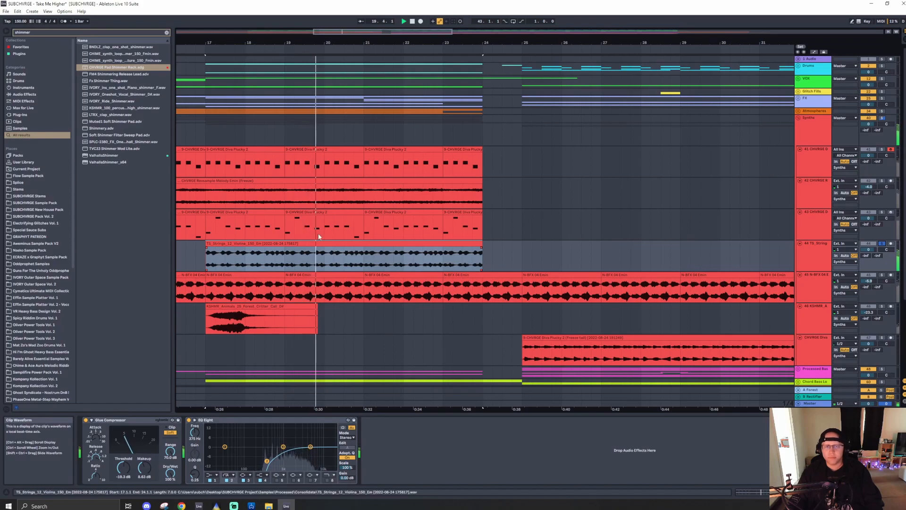
{"action": "left_click", "coordinate": [798, 110]}
{"action": "scroll", "coordinate": [293, 188], "scroll_direction": "down", "scroll_amount": 5}
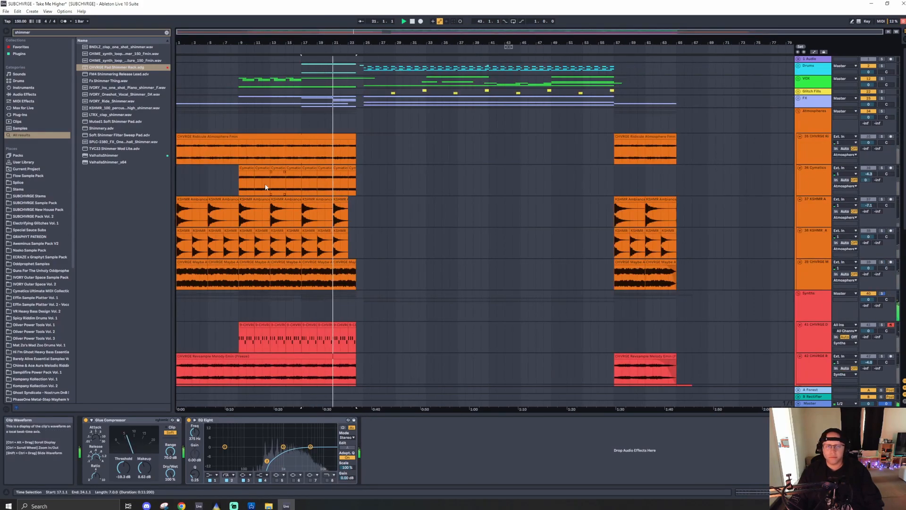
{"action": "left_click", "coordinate": [247, 168]}
{"action": "key", "text": "space"}
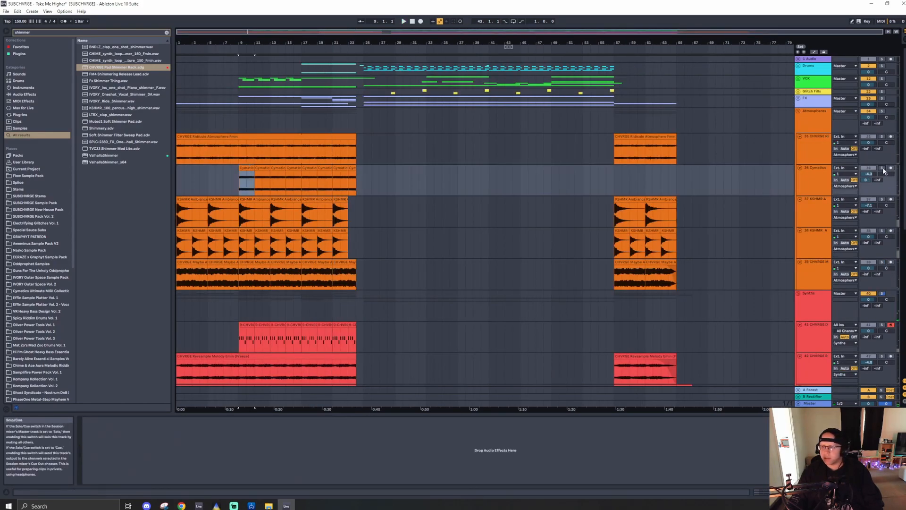
{"action": "key", "text": "space"}
{"action": "scroll", "coordinate": [243, 178], "scroll_direction": "up", "scroll_amount": 5}
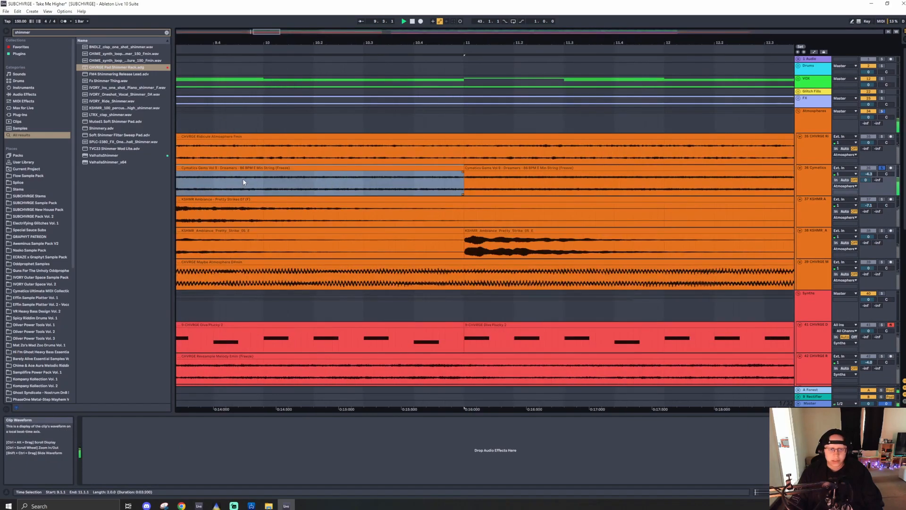
{"action": "scroll", "coordinate": [245, 181], "scroll_direction": "up", "scroll_amount": 4}
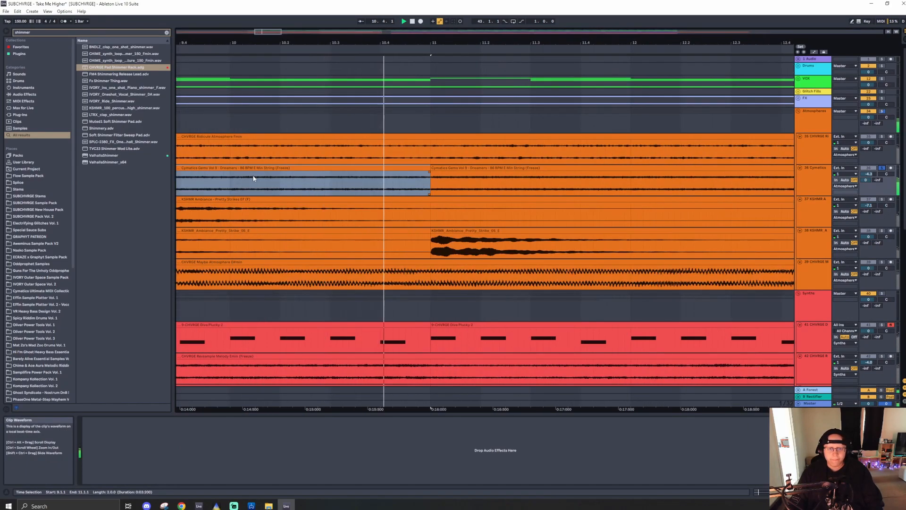
{"action": "scroll", "coordinate": [253, 178], "scroll_direction": "down", "scroll_amount": 4}
{"action": "key", "text": "space"}
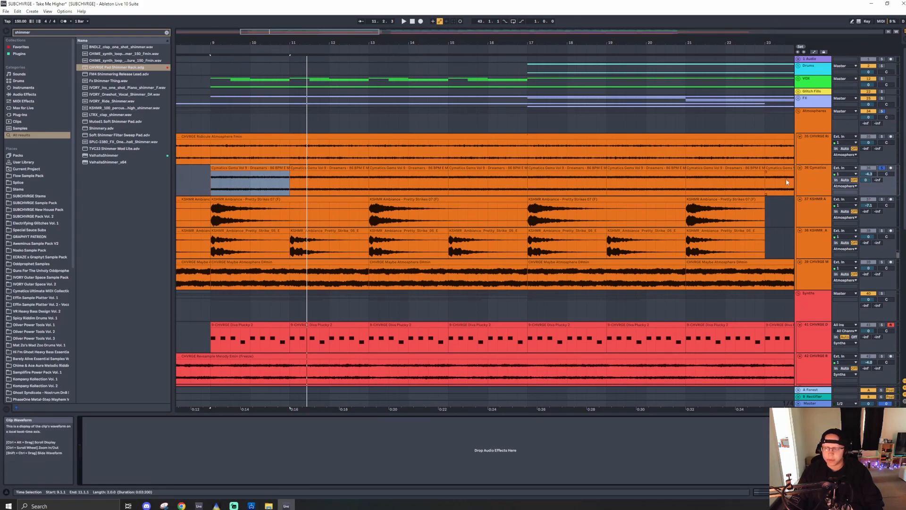
- Audition the next Cymatics Dreamers clip at bars 11 to 13, and select track 36 to check its devices
{"action": "left_click", "coordinate": [336, 168]}
{"action": "key", "text": "space"}
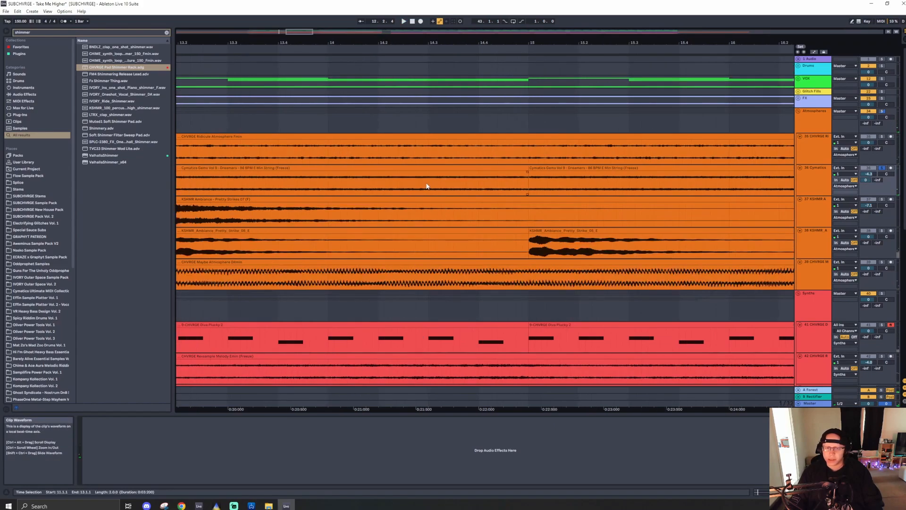
{"action": "scroll", "coordinate": [303, 183], "scroll_direction": "down", "scroll_amount": 5}
{"action": "left_click", "coordinate": [819, 185]}
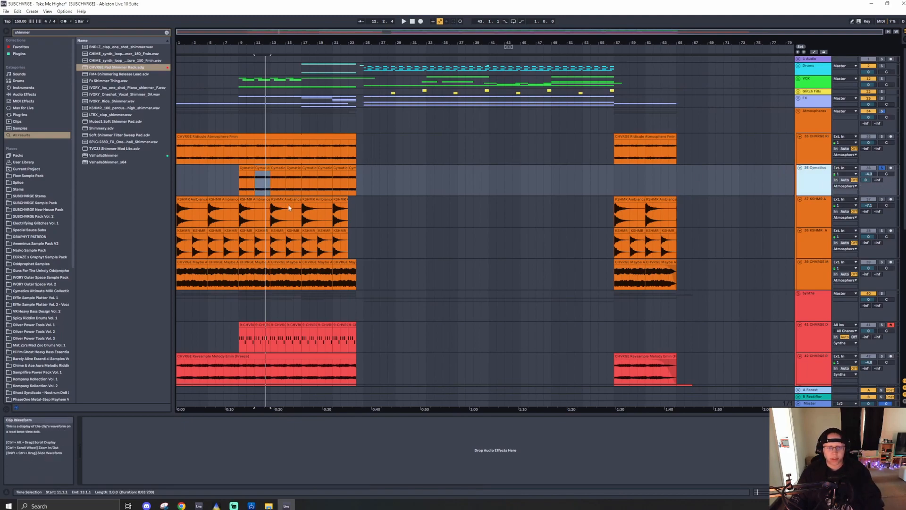
{"action": "scroll", "coordinate": [259, 233], "scroll_direction": "down", "scroll_amount": 2}
{"action": "scroll", "coordinate": [257, 245], "scroll_direction": "up", "scroll_amount": 2}
- Unfold the FX group and track 27, and audition the LEVITATE impact clip soloed from bar 17
{"action": "left_click", "coordinate": [798, 98]}
{"action": "scroll", "coordinate": [242, 200], "scroll_direction": "up", "scroll_amount": 5}
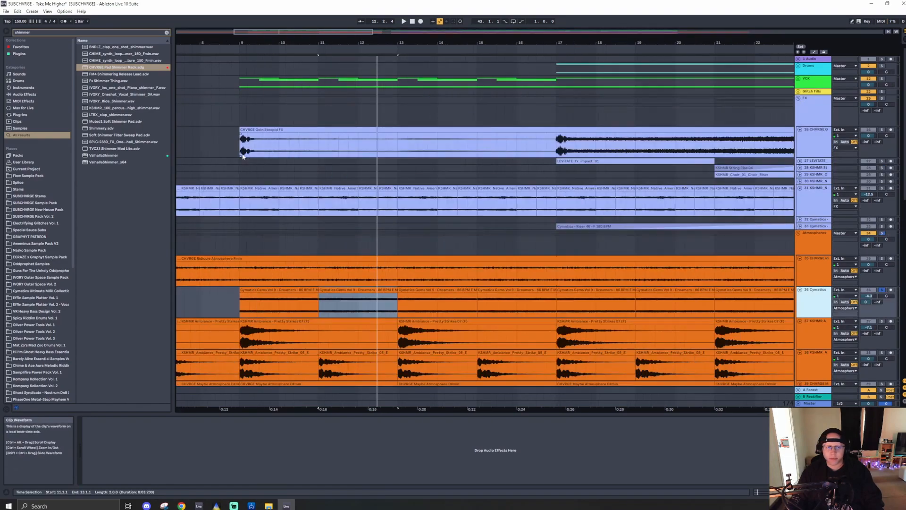
{"action": "scroll", "coordinate": [242, 200], "scroll_direction": "down", "scroll_amount": 6}
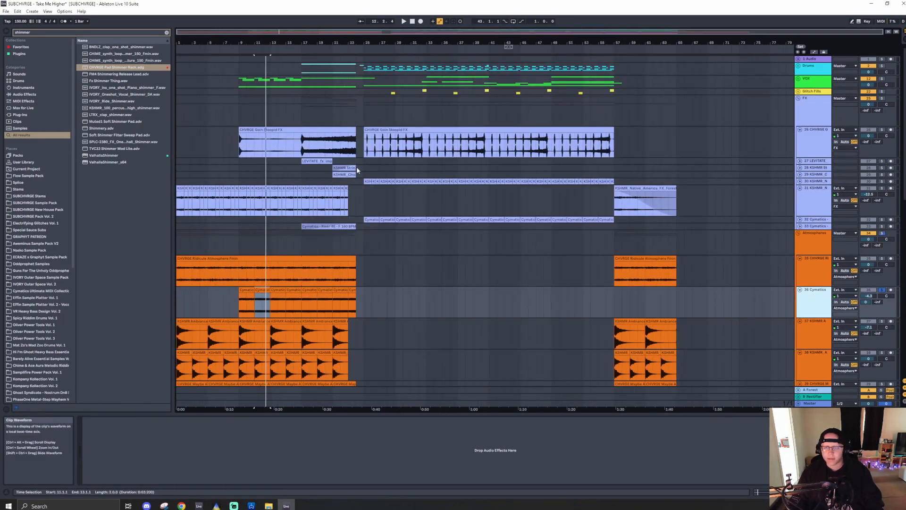
{"action": "left_click", "coordinate": [302, 147]}
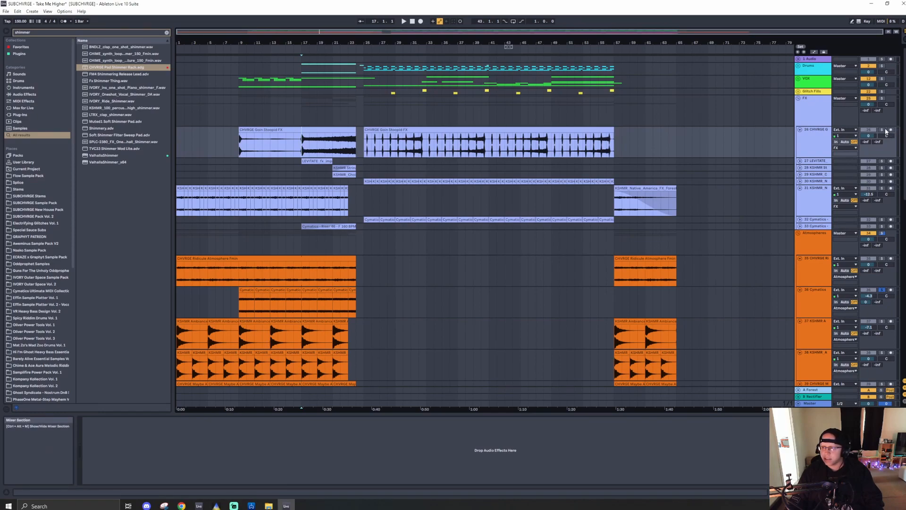
{"action": "left_click", "coordinate": [799, 161]}
{"action": "left_click", "coordinate": [882, 161]}
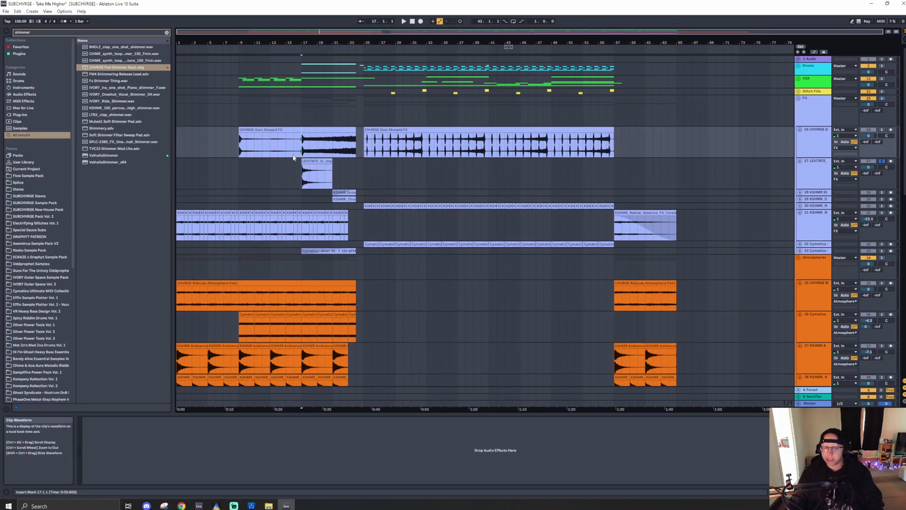
{"action": "key", "text": "space"}
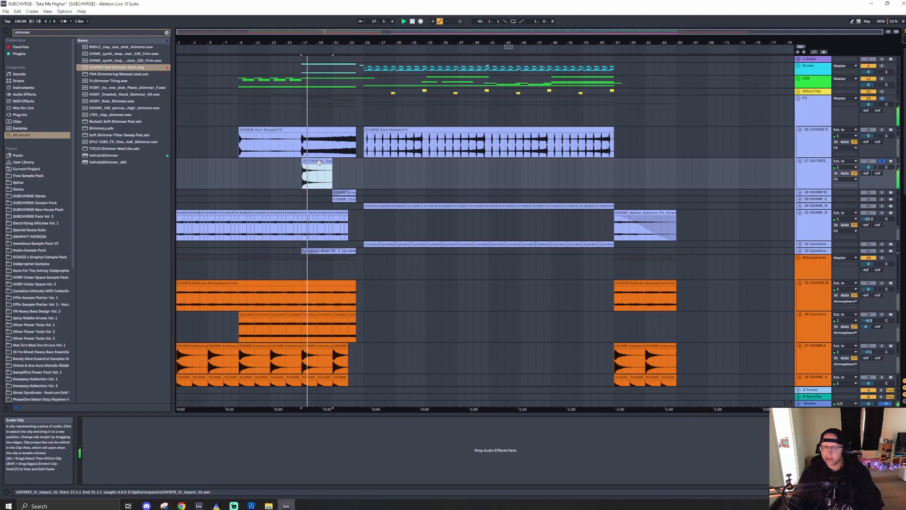
{"action": "key", "text": "space"}
- Solo track 26 in the FX group and audition its CHVRGE FX clip from bar 17
{"action": "left_click", "coordinate": [881, 130]}
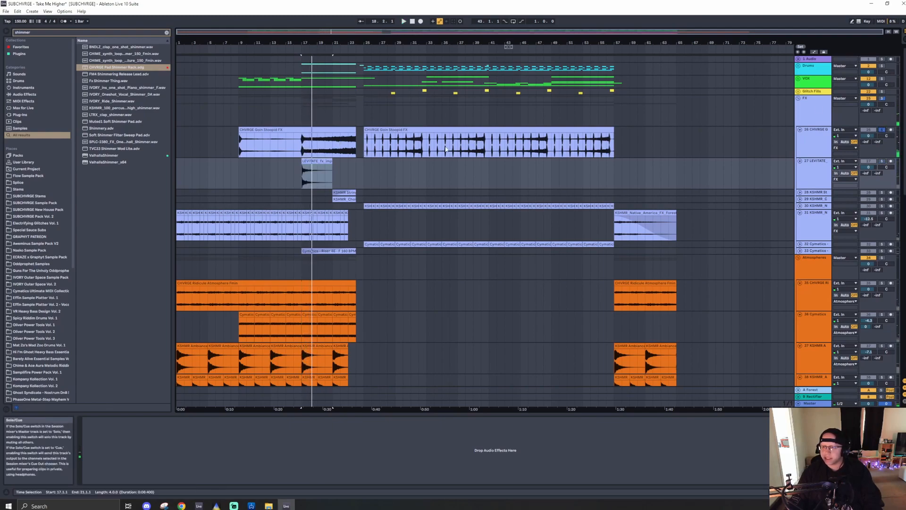
{"action": "left_click", "coordinate": [301, 149]}
{"action": "key", "text": "space"}
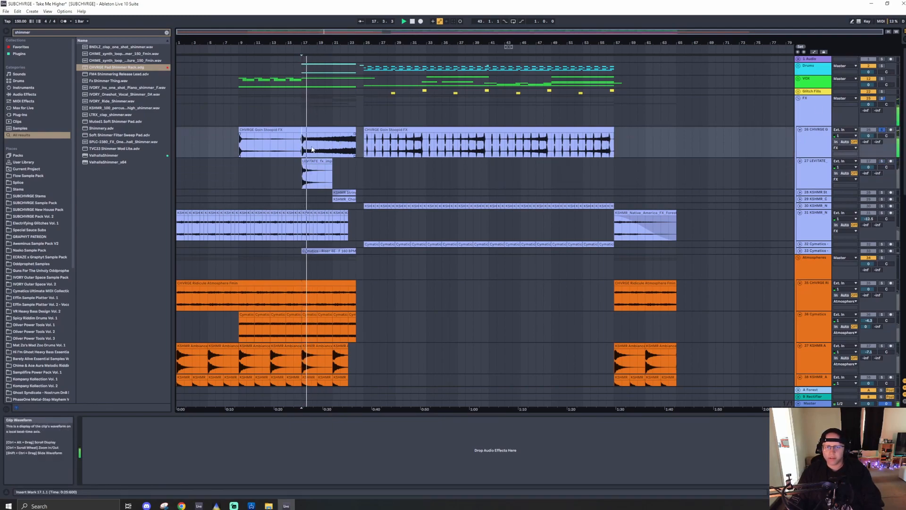
{"action": "scroll", "coordinate": [326, 148], "scroll_direction": "up", "scroll_amount": 5}
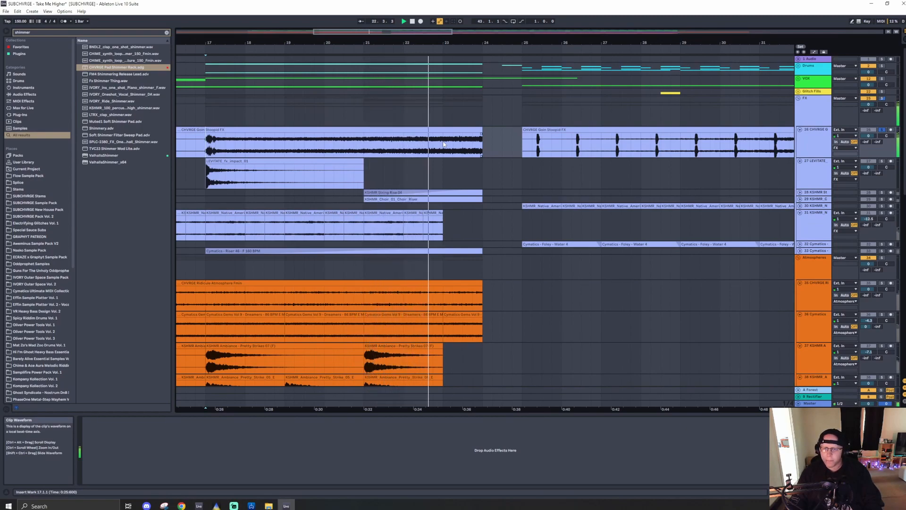
- Solo and unfold tracks 28 and 29, audition the KSHMR string and choir risers from bar 21, and clear their solo
{"action": "left_click", "coordinate": [805, 194]}
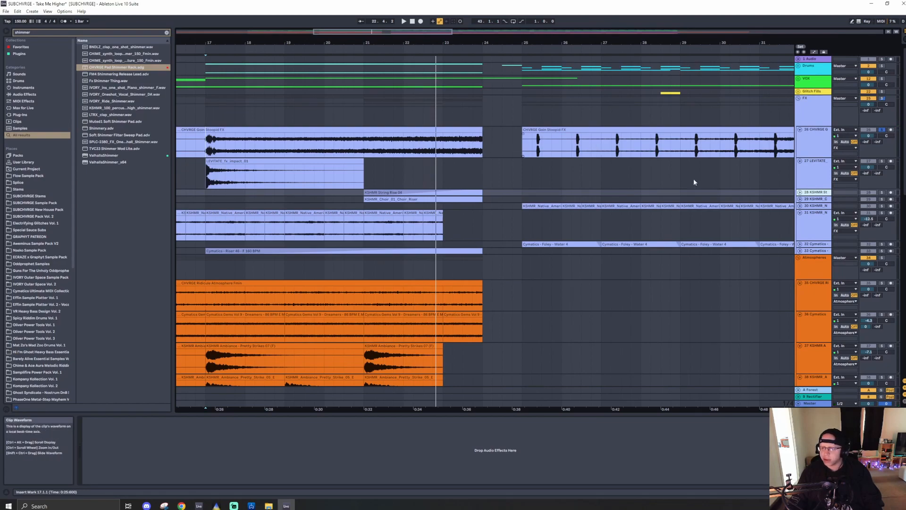
{"action": "left_click", "coordinate": [815, 199], "text": "shift"}
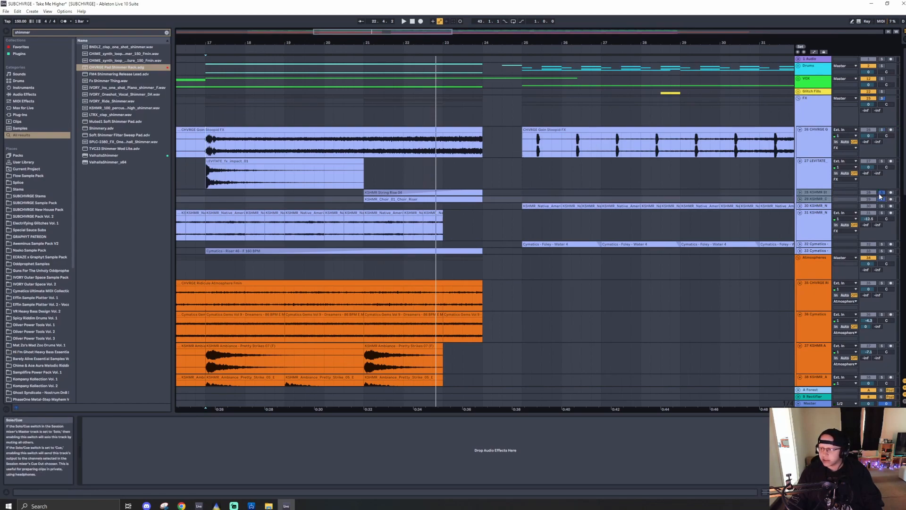
{"action": "left_click", "coordinate": [799, 192]}
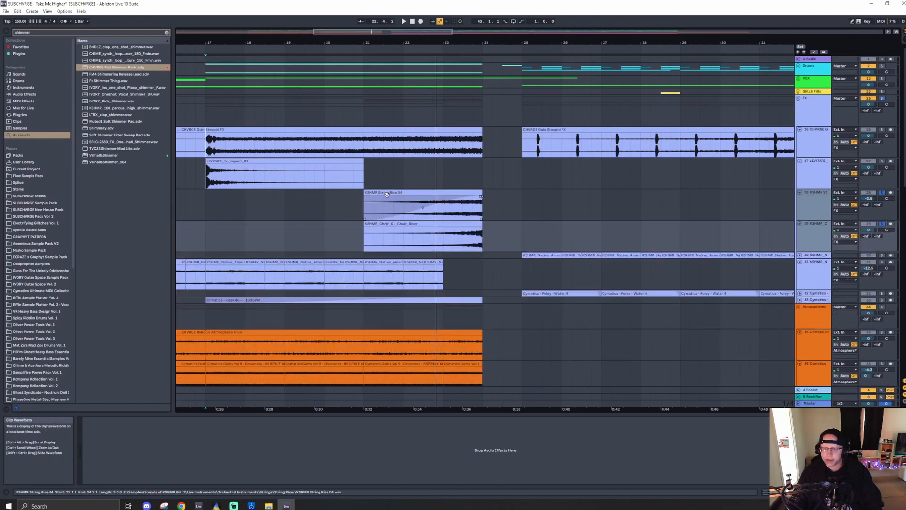
{"action": "left_click", "coordinate": [387, 192]}
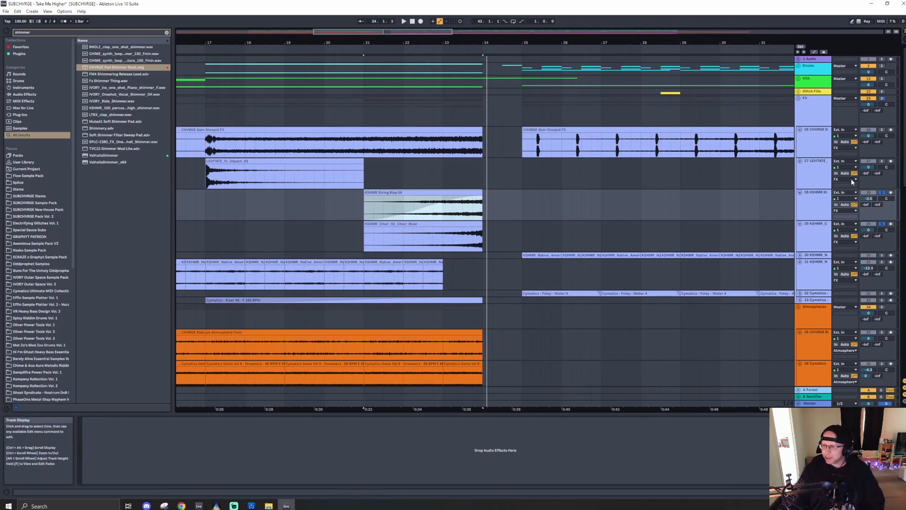
{"action": "left_click", "coordinate": [881, 193]}
{"action": "left_click", "coordinate": [821, 105]}
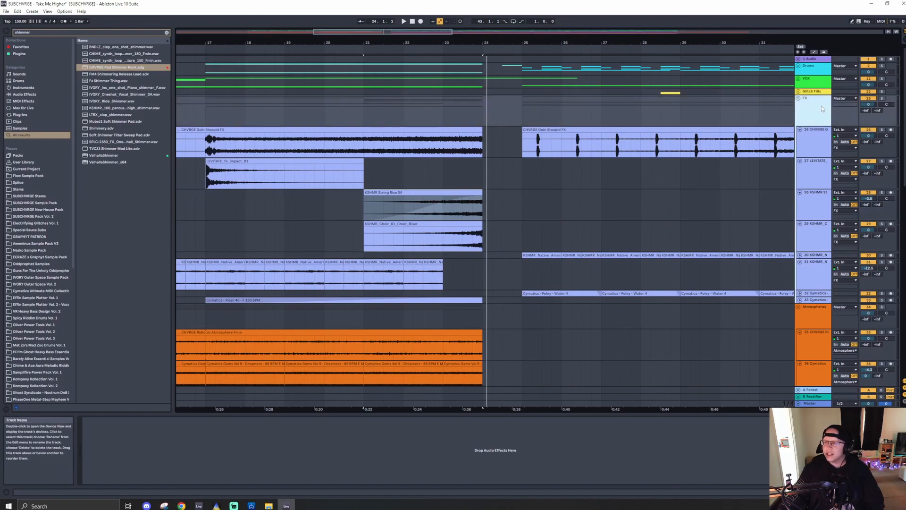
- Unfold the VOX group and audition the chopped KARRA vocal hook on track 14 soloed from bar 18
{"action": "left_click", "coordinate": [798, 79]}
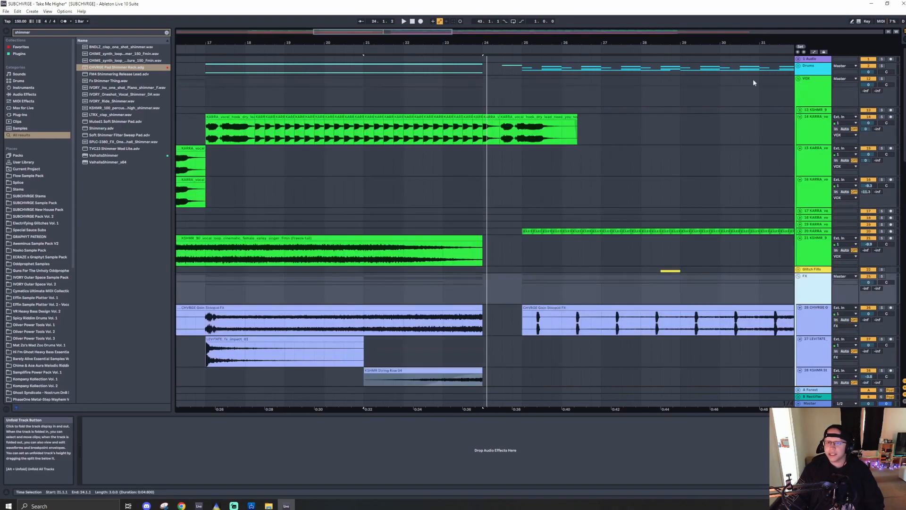
{"action": "scroll", "coordinate": [324, 136], "scroll_direction": "down", "scroll_amount": 5}
{"action": "scroll", "coordinate": [309, 138], "scroll_direction": "up", "scroll_amount": 5}
{"action": "left_click", "coordinate": [309, 138]}
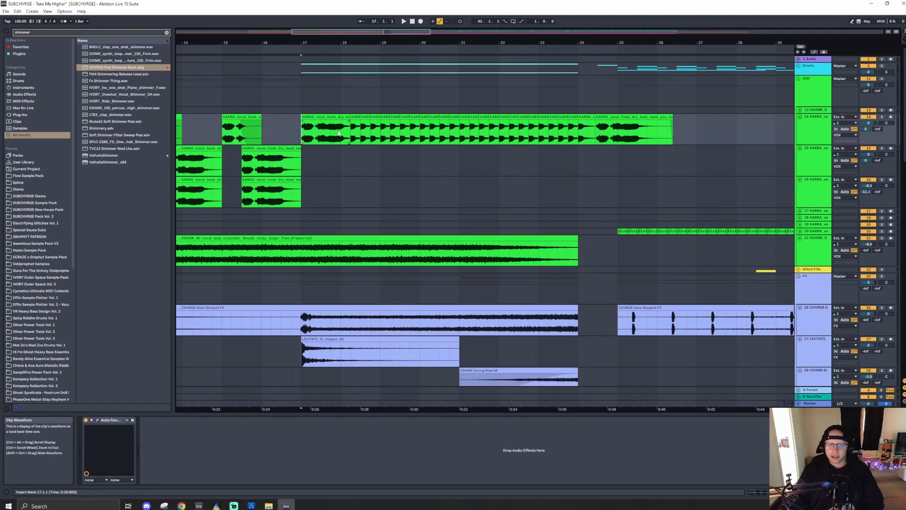
{"action": "left_click", "coordinate": [882, 116]}
{"action": "key", "text": "space"}
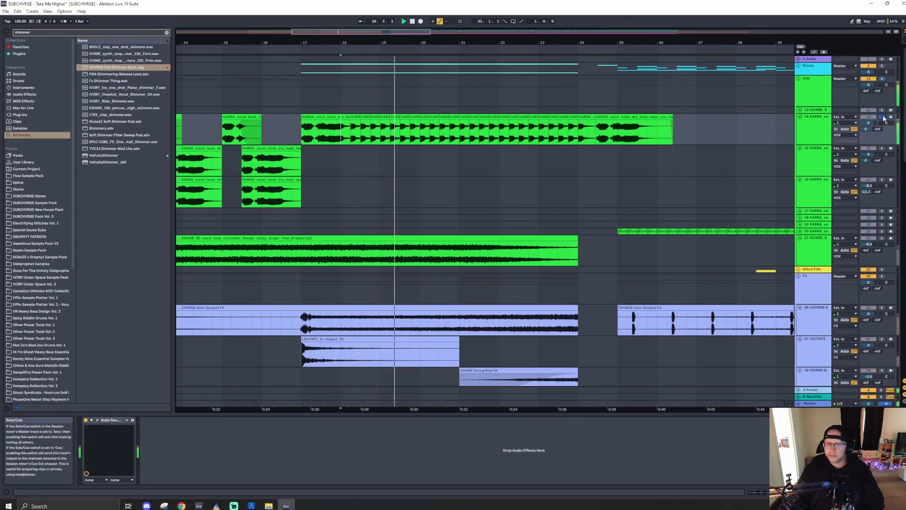
{"action": "key", "text": "space"}
{"action": "key", "text": "w"}
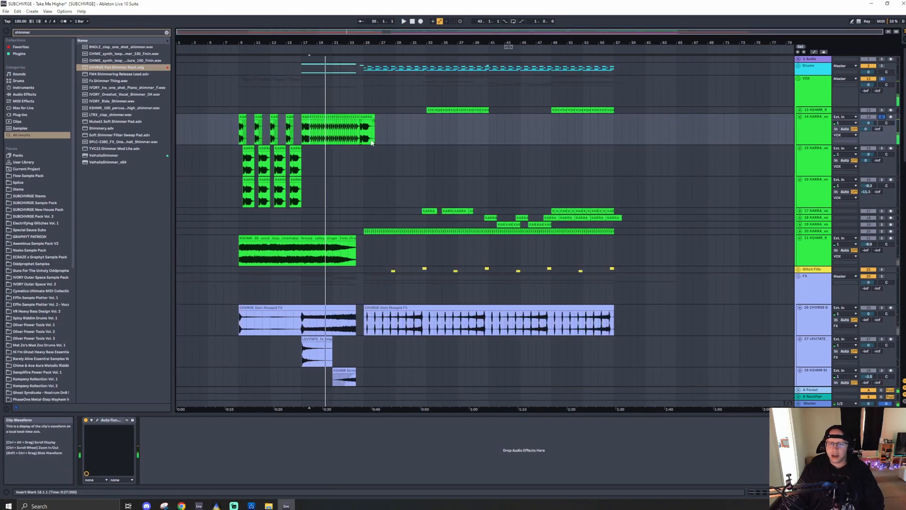
- Unfold the Drums group and tracks 3 and 11, and audition the drum build soloed from bar 17
{"action": "left_click", "coordinate": [798, 66]}
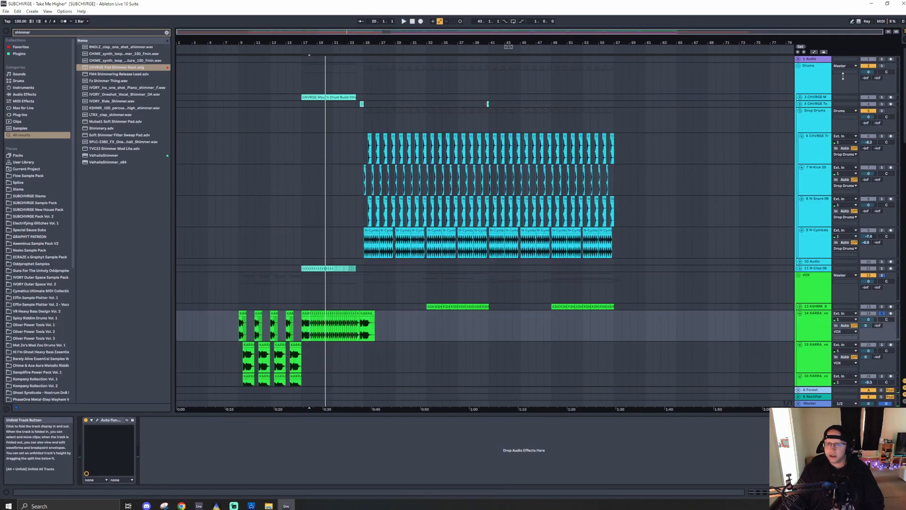
{"action": "left_click", "coordinate": [302, 90]}
{"action": "key", "text": "space"}
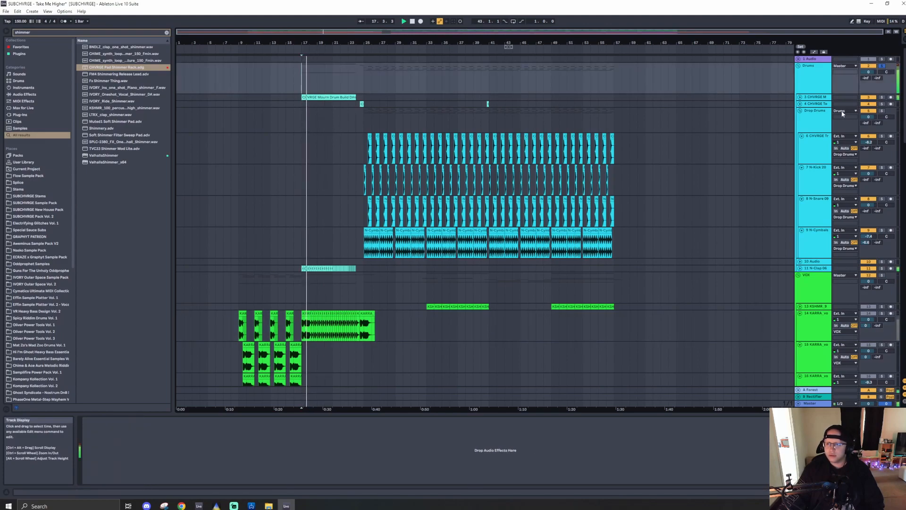
{"action": "left_click", "coordinate": [799, 97]}
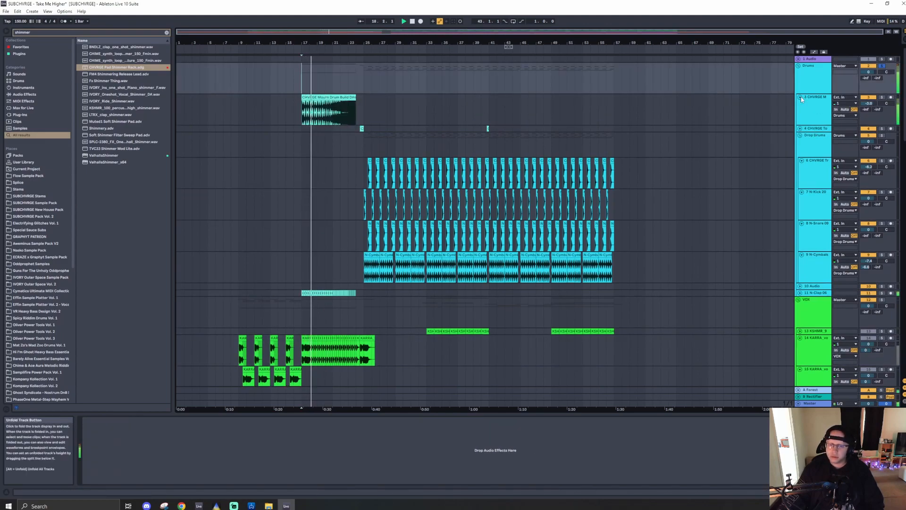
{"action": "left_click", "coordinate": [801, 293]}
{"action": "scroll", "coordinate": [312, 293], "scroll_direction": "up", "scroll_amount": 4}
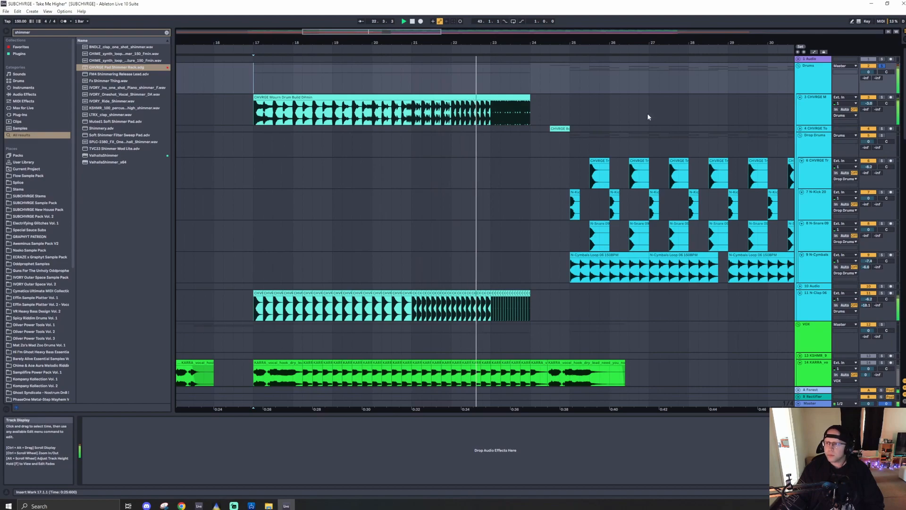
{"action": "key", "text": "space"}
- Solo track 3 and audition the CHVRGE Mourn Drum Build D#min clip from bar 22
{"action": "left_click", "coordinate": [298, 97]}
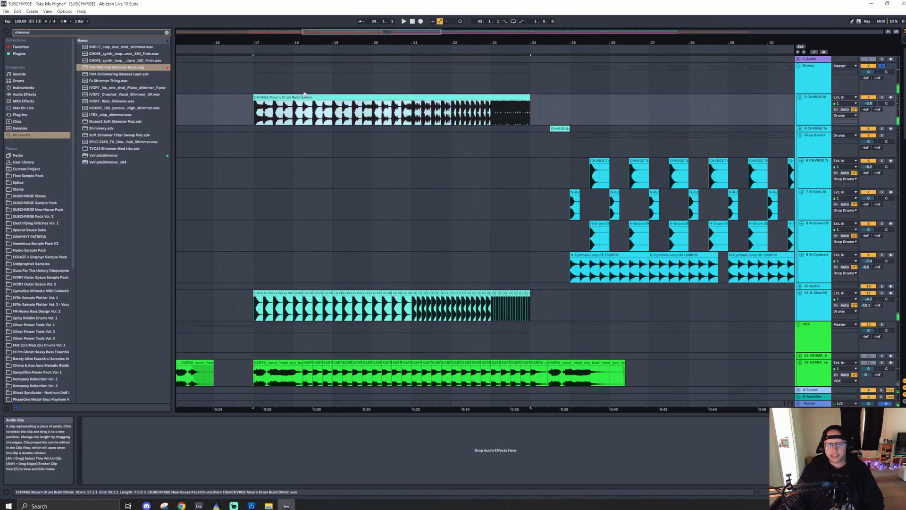
{"action": "right_click", "coordinate": [817, 105]}
{"action": "left_click", "coordinate": [805, 106]}
{"action": "left_click", "coordinate": [881, 98]}
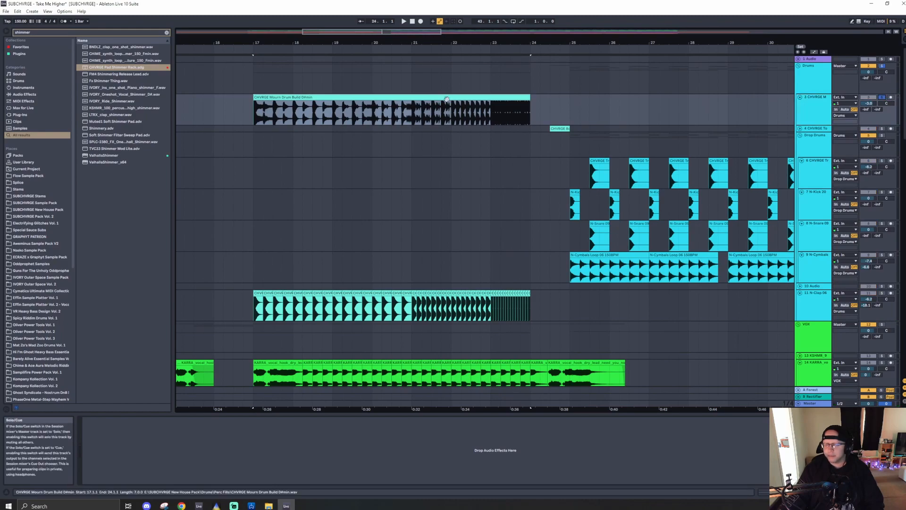
{"action": "left_click", "coordinate": [289, 97]}
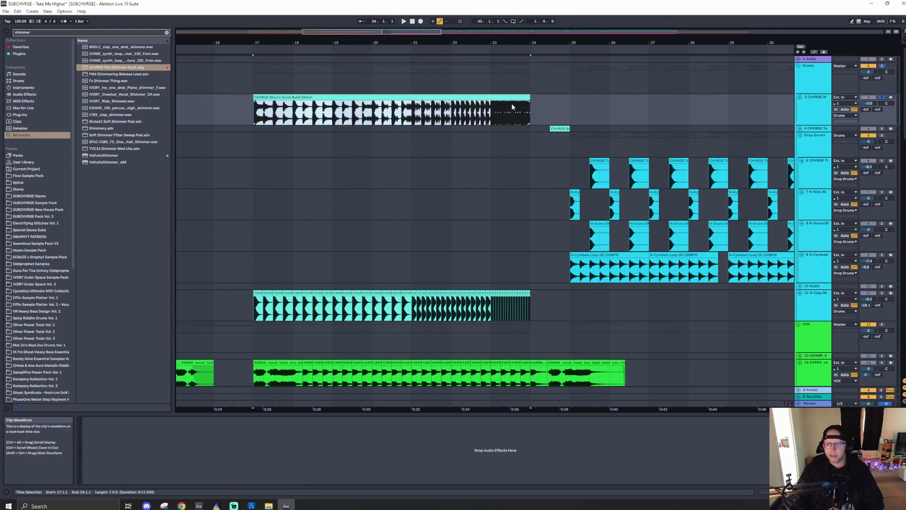
{"action": "left_click", "coordinate": [452, 117]}
{"action": "key", "text": "space"}
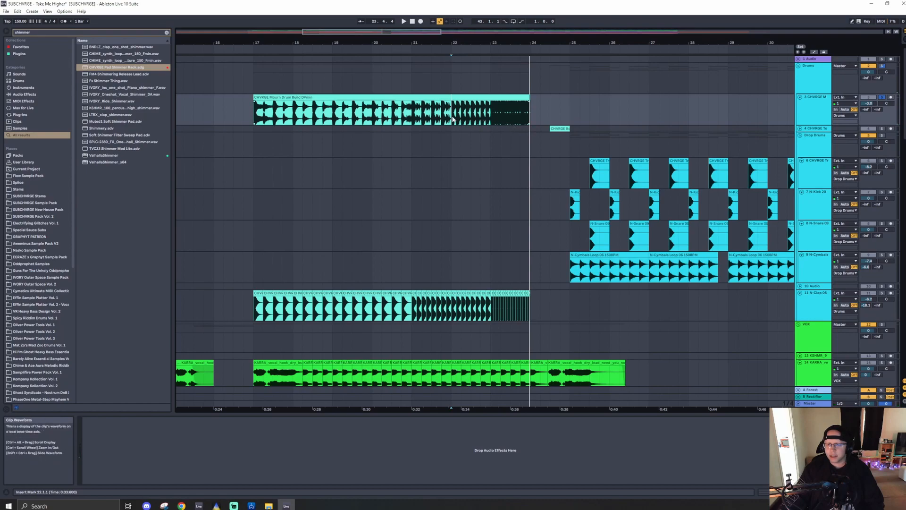
- Replay the soloed Mourn Drum Build clip from its start at bar 17 and again from bar 22
{"action": "left_click", "coordinate": [465, 96]}
{"action": "key", "text": "space"}
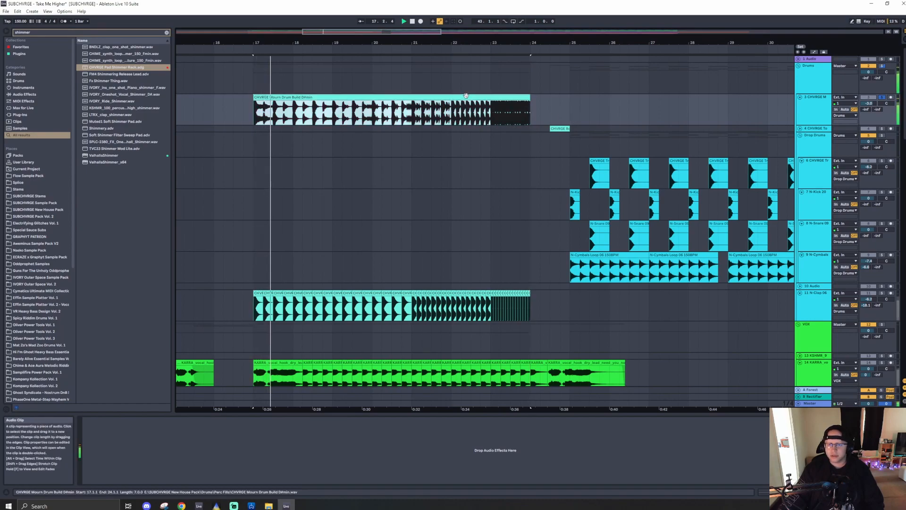
{"action": "left_click", "coordinate": [452, 110]}
{"action": "key", "text": "space"}
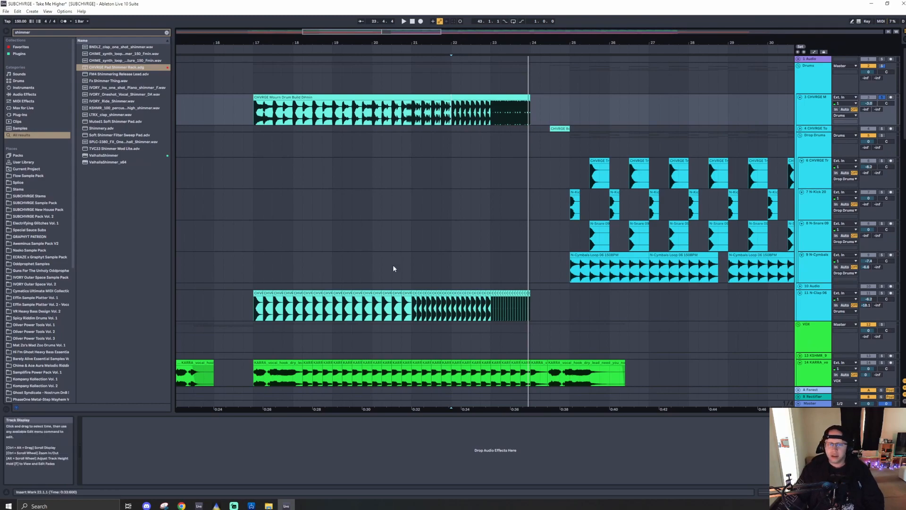
- Reveal the first CHVRGE Tracker Clap clip on track 11 at bar 17 in Explorer, and close the Explorer window
{"action": "left_click", "coordinate": [263, 291]}
{"action": "scroll", "coordinate": [349, 304], "scroll_direction": "up", "scroll_amount": 5}
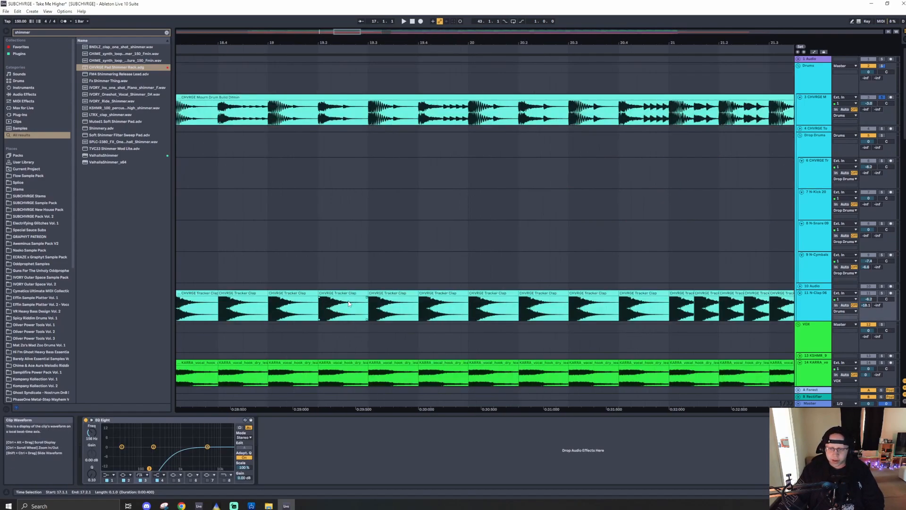
{"action": "scroll", "coordinate": [348, 304], "scroll_direction": "down", "scroll_amount": 5}
{"action": "scroll", "coordinate": [326, 305], "scroll_direction": "up", "scroll_amount": 5}
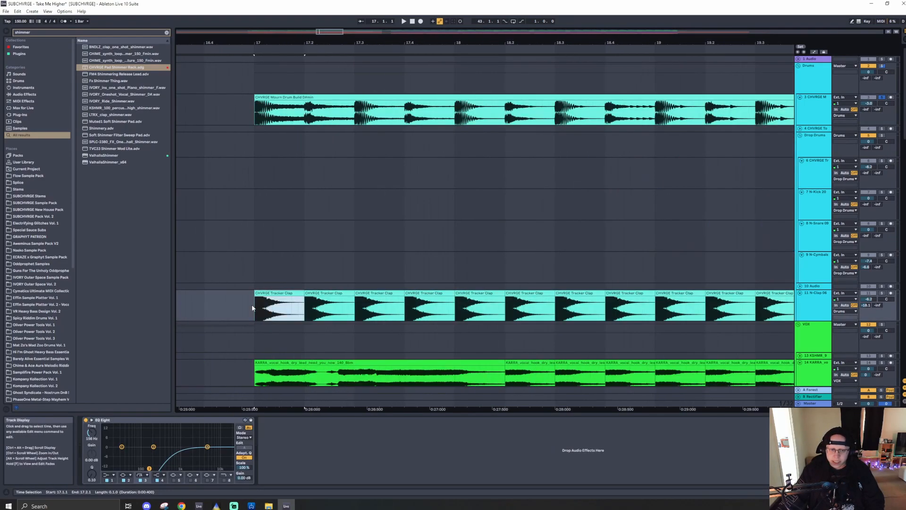
{"action": "right_click", "coordinate": [285, 293]}
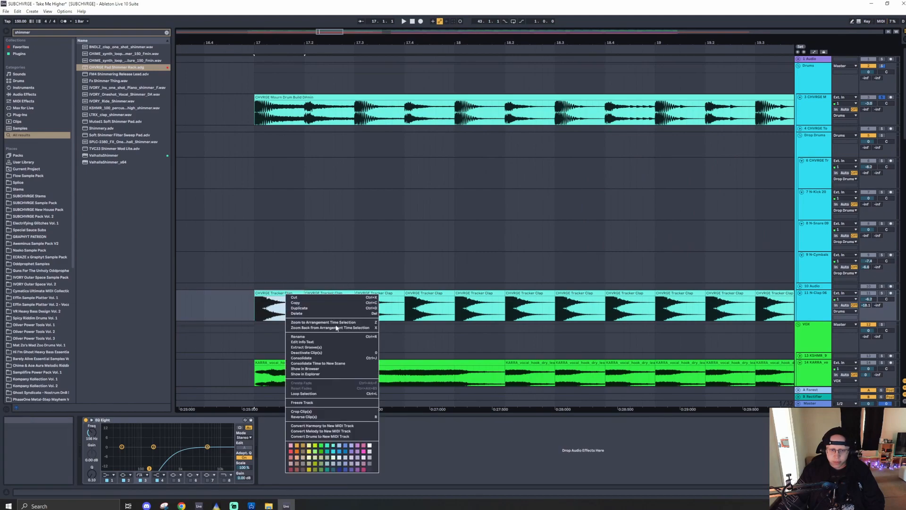
{"action": "left_click", "coordinate": [313, 376]}
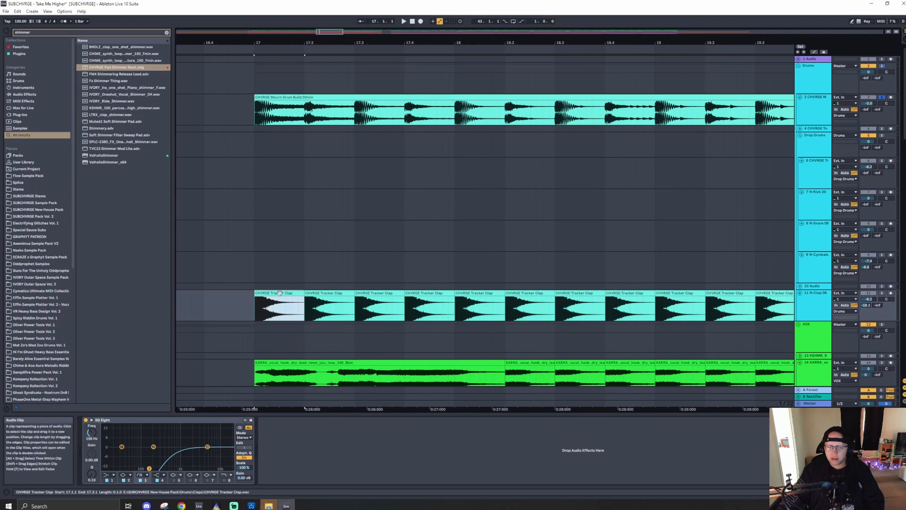
{"action": "key", "text": "space"}
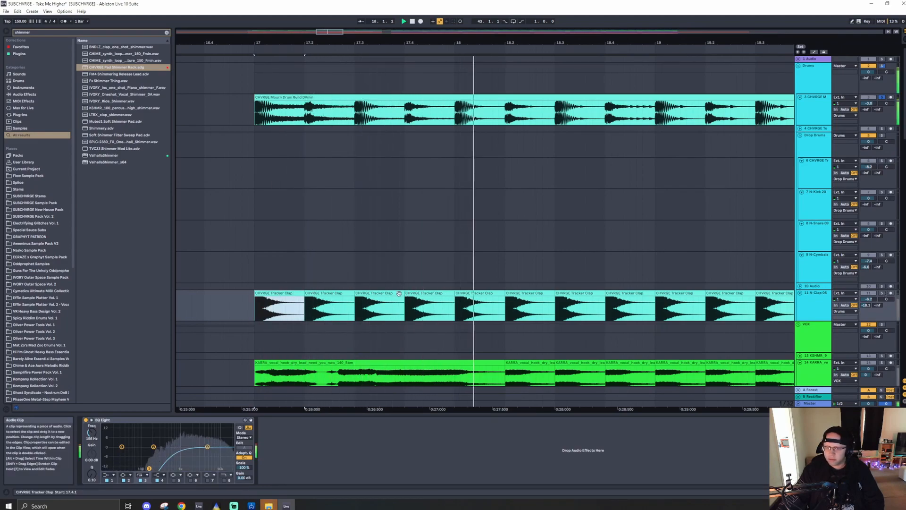
{"action": "right_click", "coordinate": [269, 505]}
{"action": "left_click", "coordinate": [260, 492]}
- Show the CHVRGE Tracker Clap sample in the browser and audition the soloed build from bar 17
{"action": "right_click", "coordinate": [281, 293]}
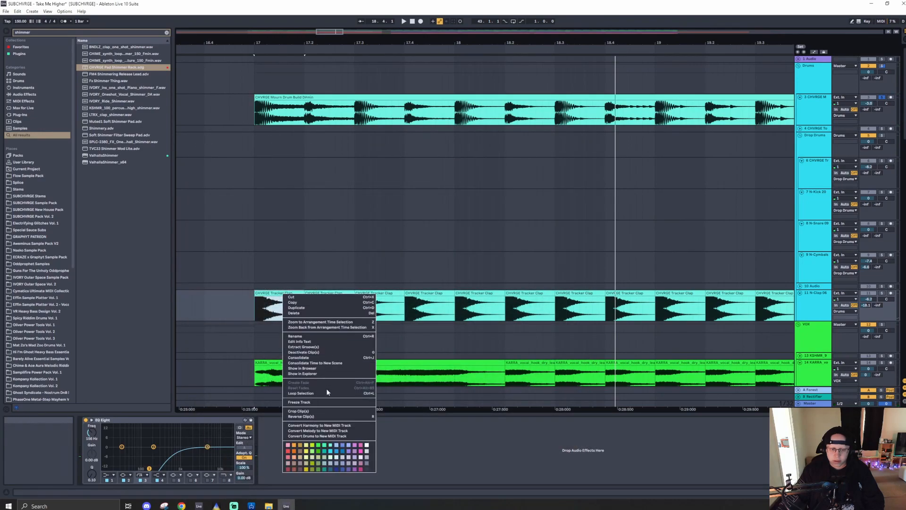
{"action": "left_click", "coordinate": [303, 369]}
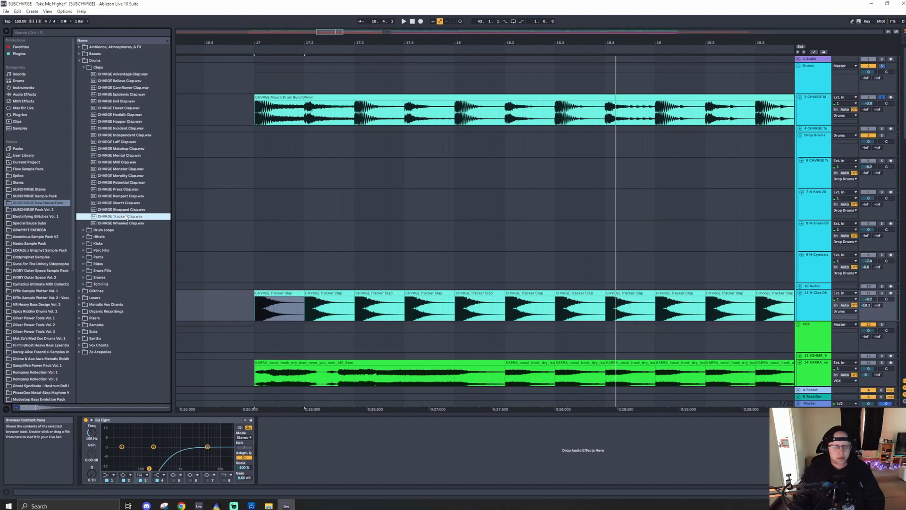
{"action": "left_click", "coordinate": [810, 307]}
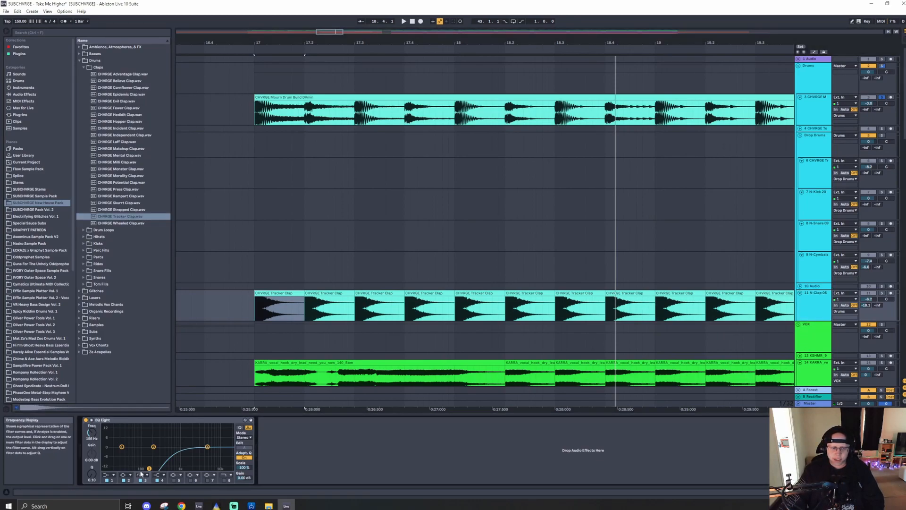
{"action": "key", "text": "space"}
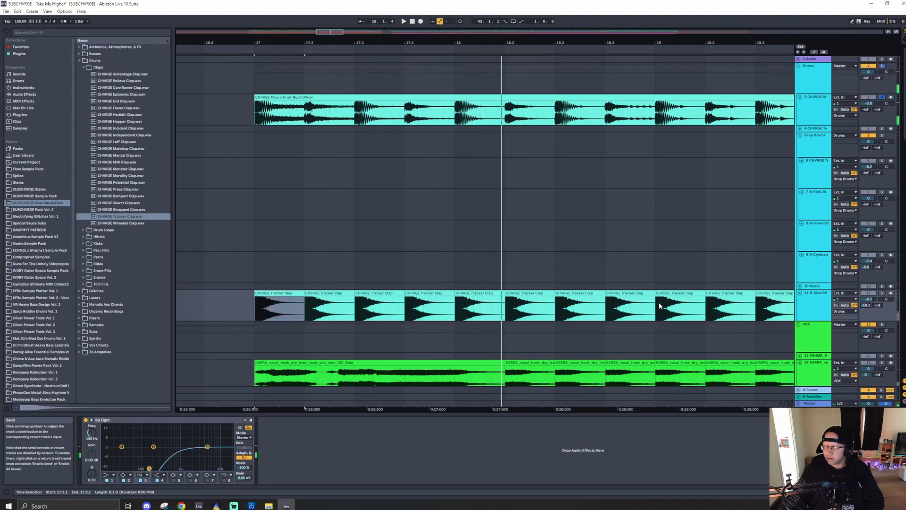
- Fold all track groups and bring the entire arrangement into view
{"action": "scroll", "coordinate": [393, 302], "scroll_direction": "down", "scroll_amount": 5, "text": "ctrl"}
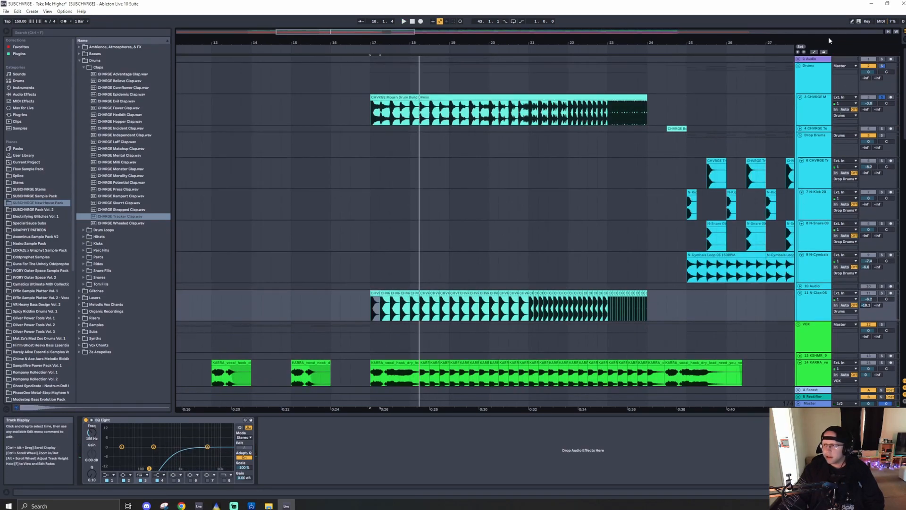
{"action": "left_click", "coordinate": [813, 71]}
{"action": "key", "text": "ctrl+a"}
{"action": "left_click", "coordinate": [800, 65]}
{"action": "left_click", "coordinate": [430, 151]}
{"action": "scroll", "coordinate": [367, 162], "scroll_direction": "down", "scroll_amount": 5, "text": "ctrl"}
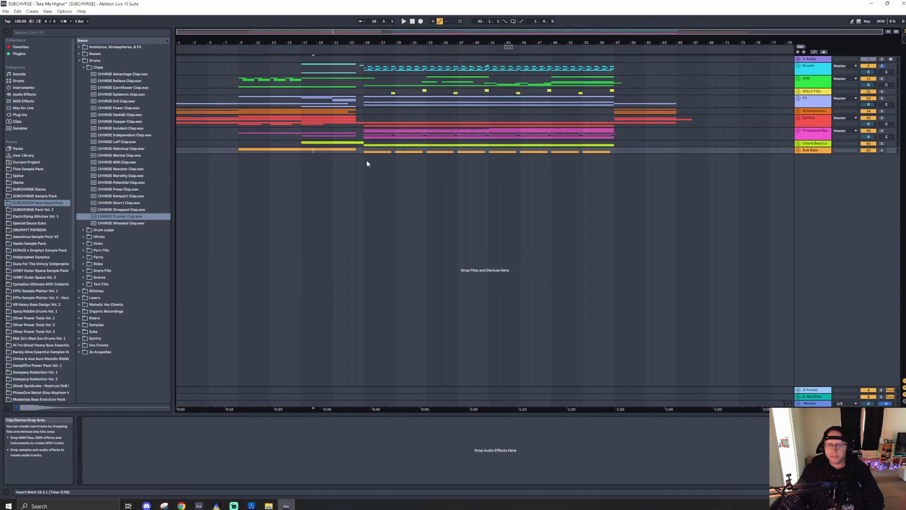
- Play the full mix from bar 21 into the drop and unfold the Processed Bass group
{"action": "left_click", "coordinate": [340, 140]}
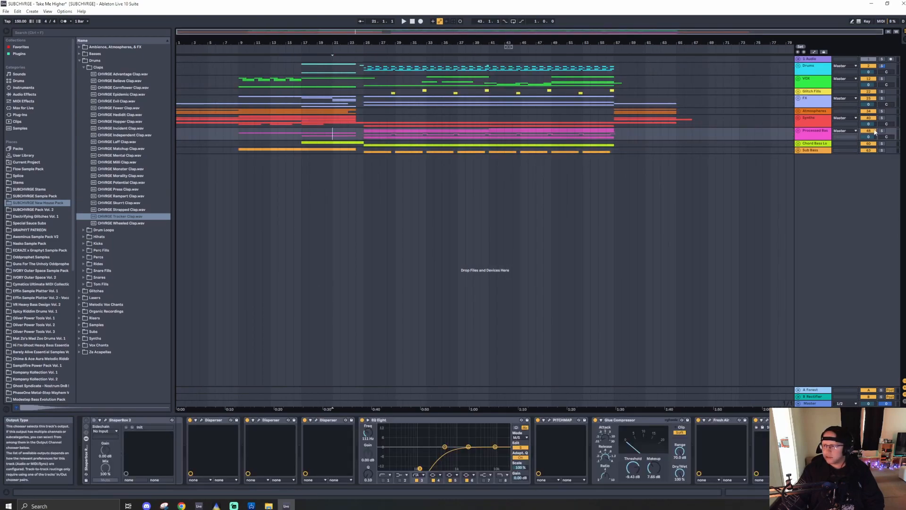
{"action": "key", "text": "space"}
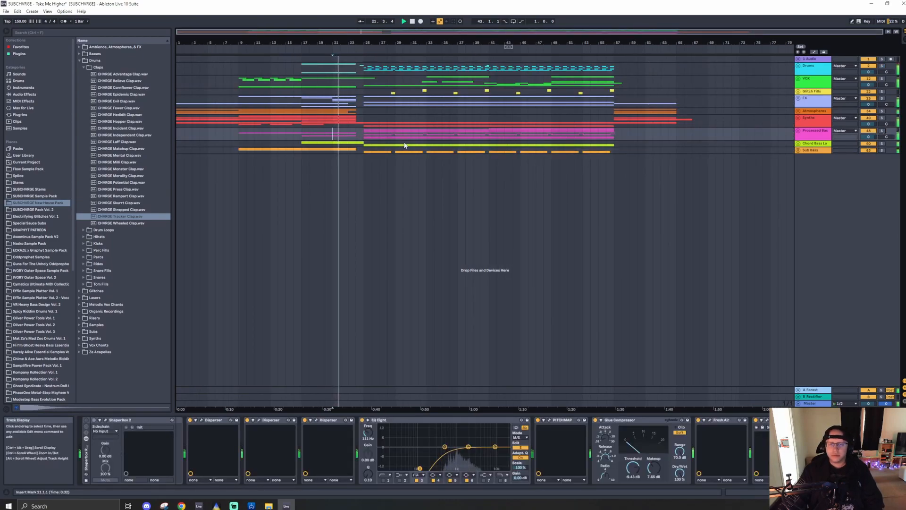
{"action": "left_click", "coordinate": [799, 134]}
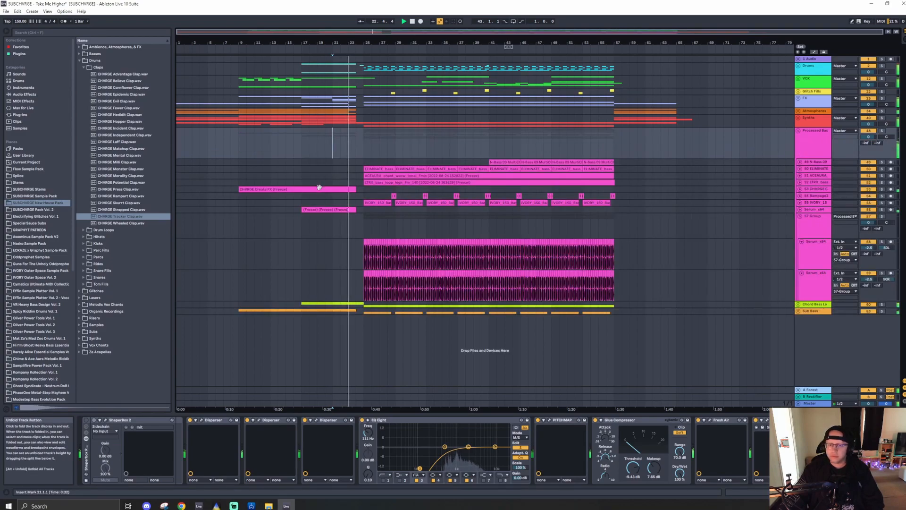
{"action": "scroll", "coordinate": [348, 205], "scroll_direction": "up", "scroll_amount": 5, "text": "ctrl"}
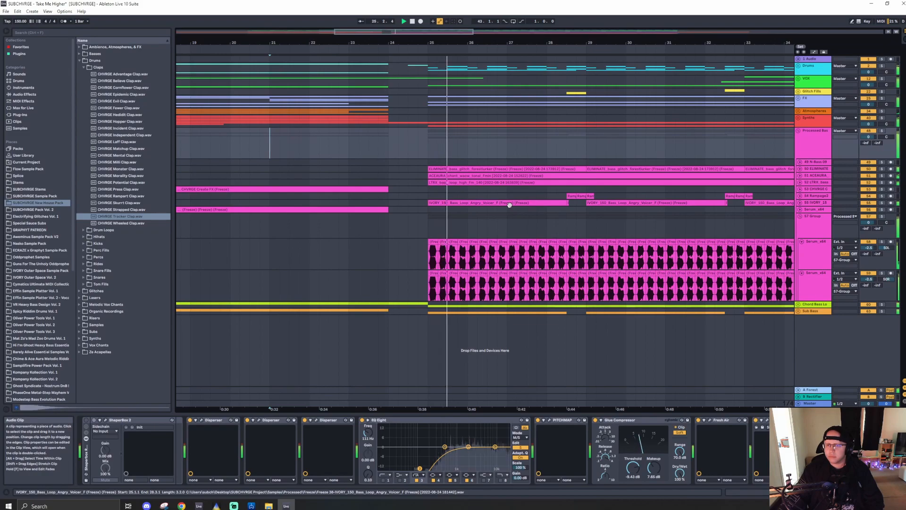
{"action": "scroll", "coordinate": [509, 205], "scroll_direction": "down", "scroll_amount": 5, "text": "ctrl"}
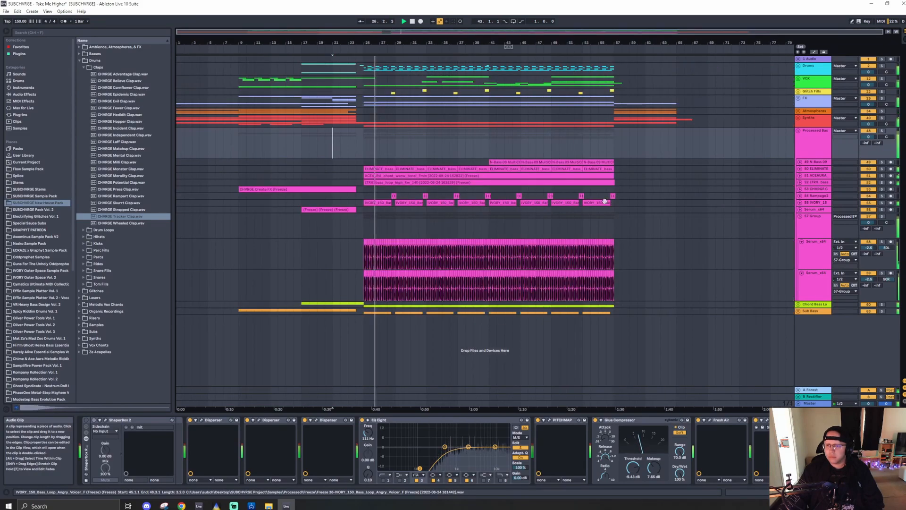
- Audition the Processed Bass group soloed in the drop and place the insert marker at bar 25
{"action": "left_click", "coordinate": [816, 168]}
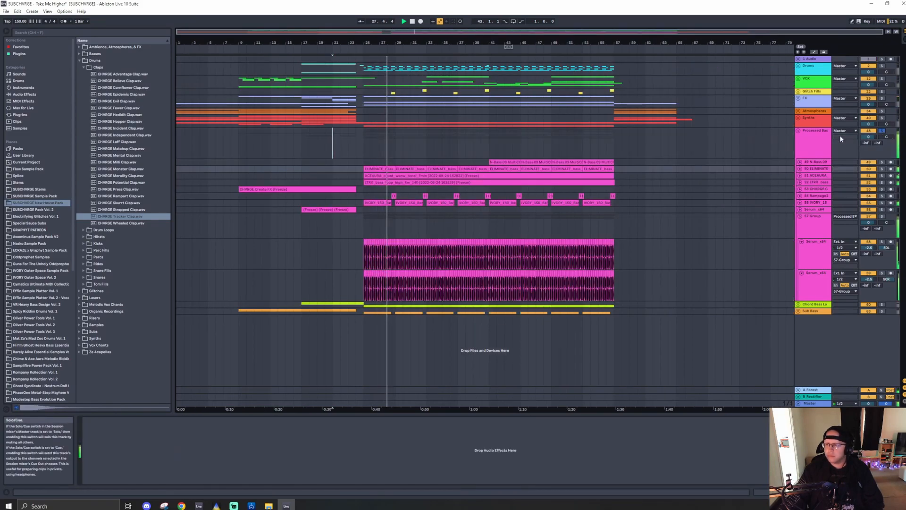
{"action": "right_click", "coordinate": [821, 143]}
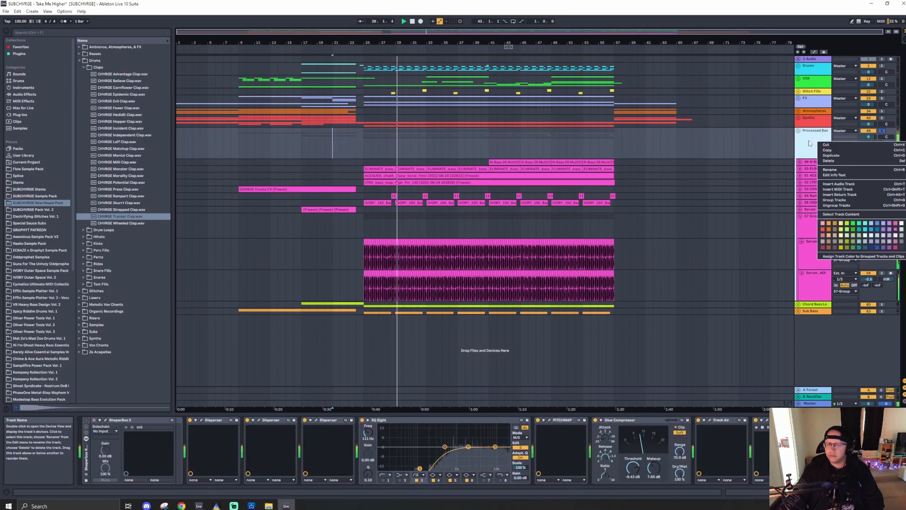
{"action": "key", "text": "Escape"}
{"action": "left_click", "coordinate": [360, 118]}
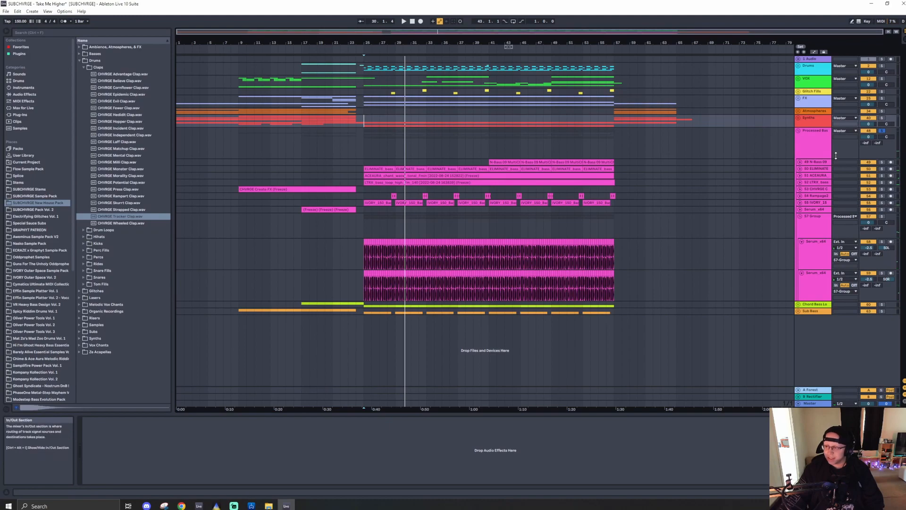
- Unfold the individual tracks inside the Processed Bass group
{"action": "left_click", "coordinate": [822, 183]}
{"action": "key", "text": "ctrl+a"}
{"action": "key", "text": "u"}
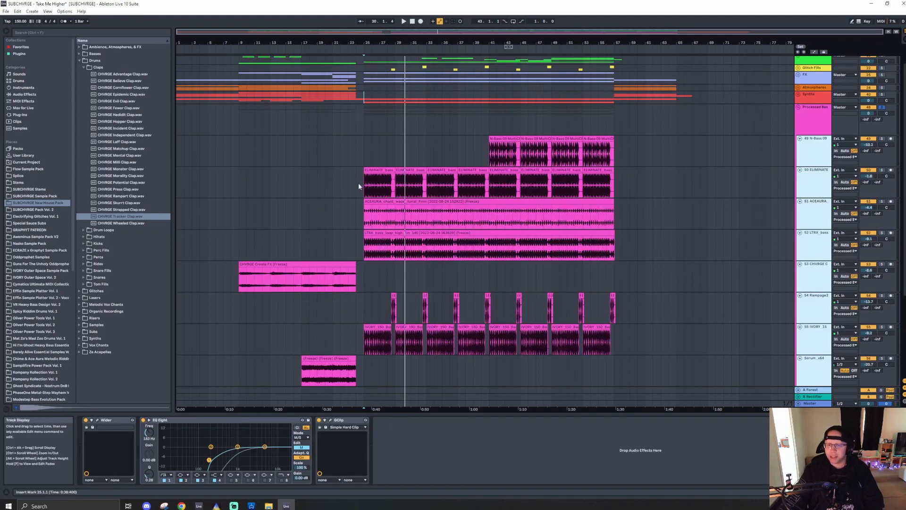
- Solo track 50 and audition its ELIMINATE_bass_glitch_forestlurker clip from bar 25
{"action": "scroll", "coordinate": [358, 181], "scroll_direction": "up", "scroll_amount": 5}
{"action": "left_click", "coordinate": [439, 169]}
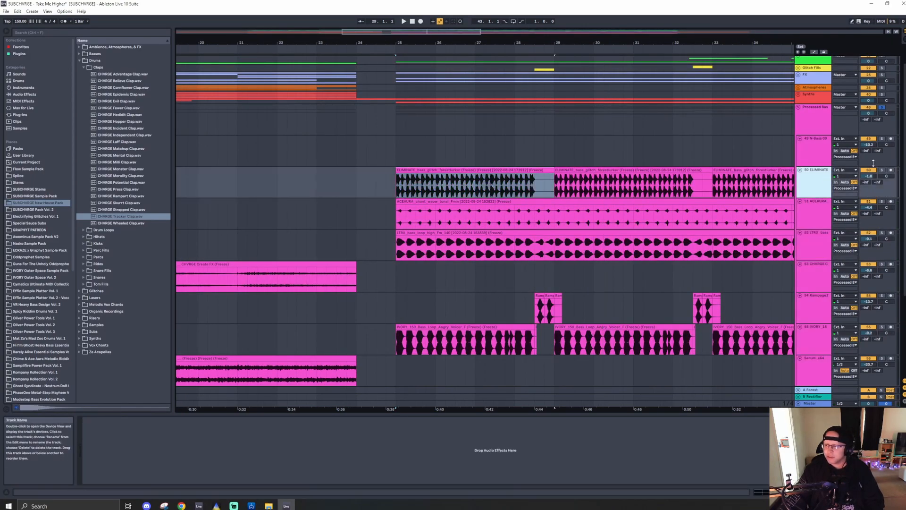
{"action": "left_click", "coordinate": [882, 170]}
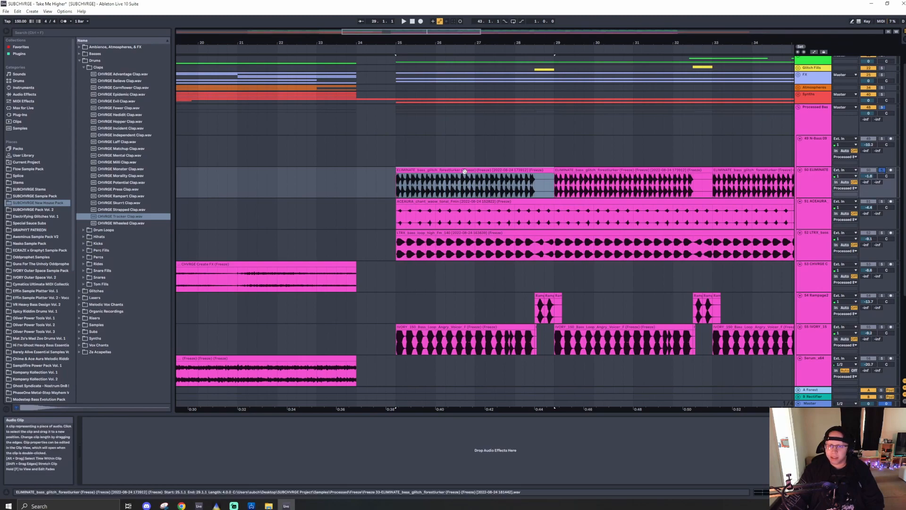
{"action": "key", "text": "space"}
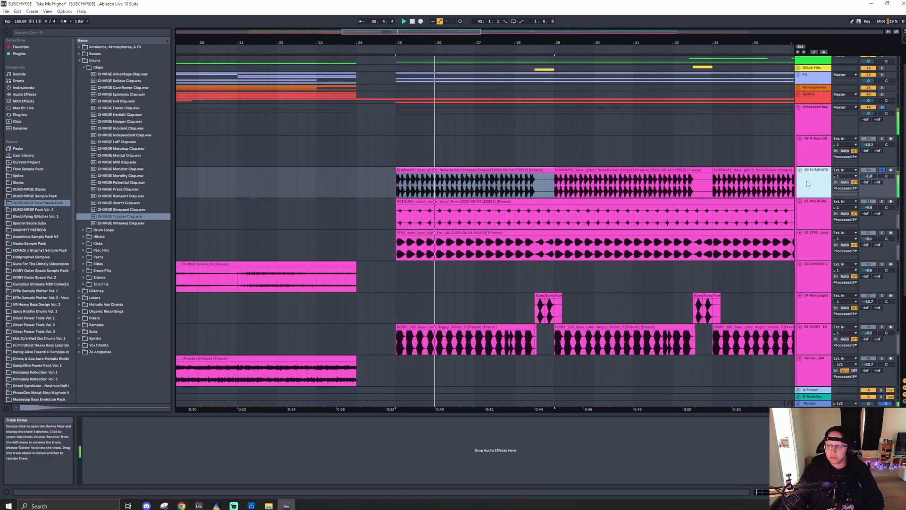
{"action": "left_click", "coordinate": [428, 171]}
{"action": "left_click", "coordinate": [812, 182]}
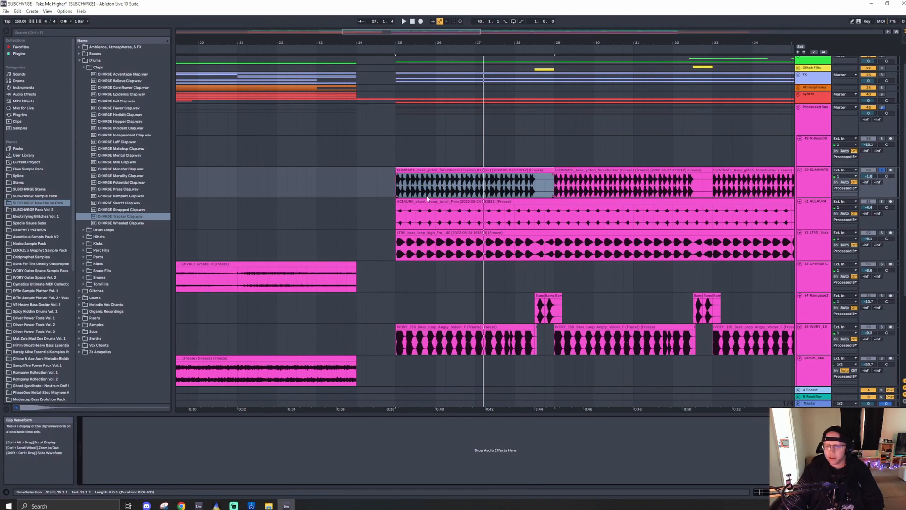
- Search the browser for "forestlur" and preview the original ELIMINATE_bass_glitch_forestlurker.wav sample
{"action": "left_click", "coordinate": [451, 213]}
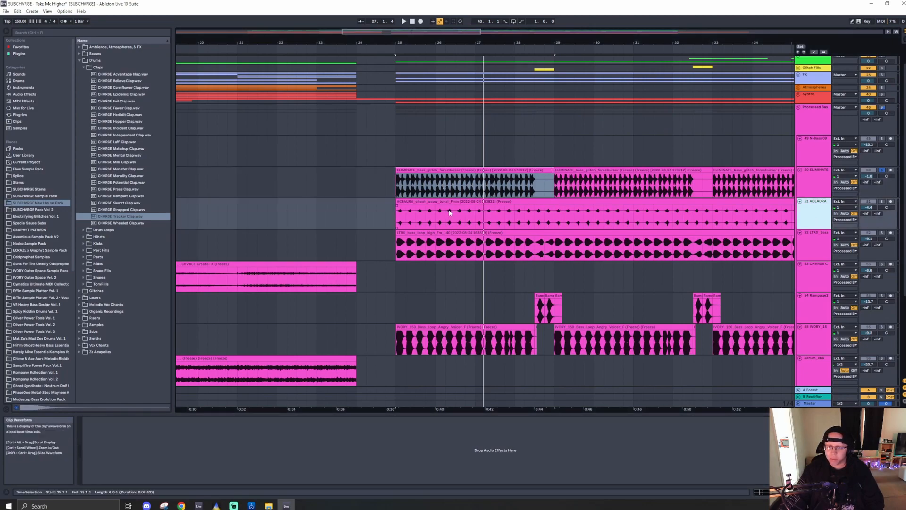
{"action": "key", "text": "ctrl+f"}
{"action": "type", "text": "forestlur"}
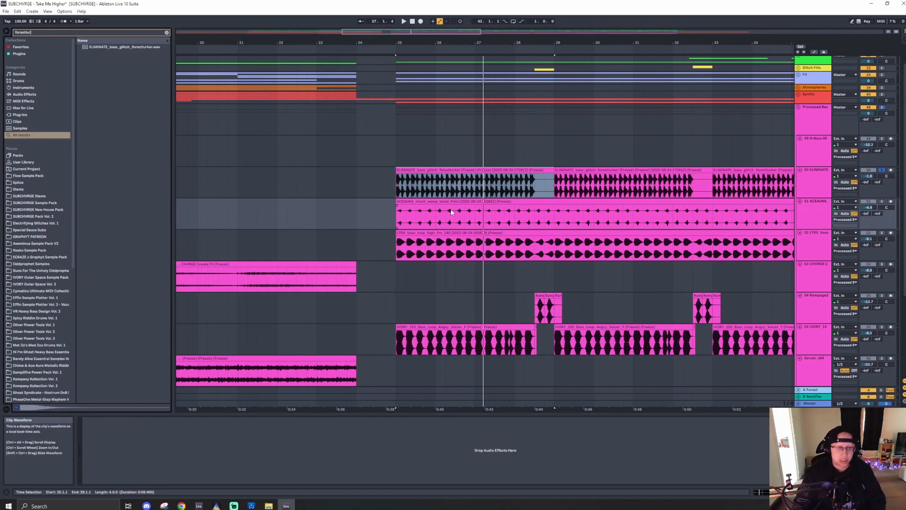
{"action": "left_click", "coordinate": [112, 47]}
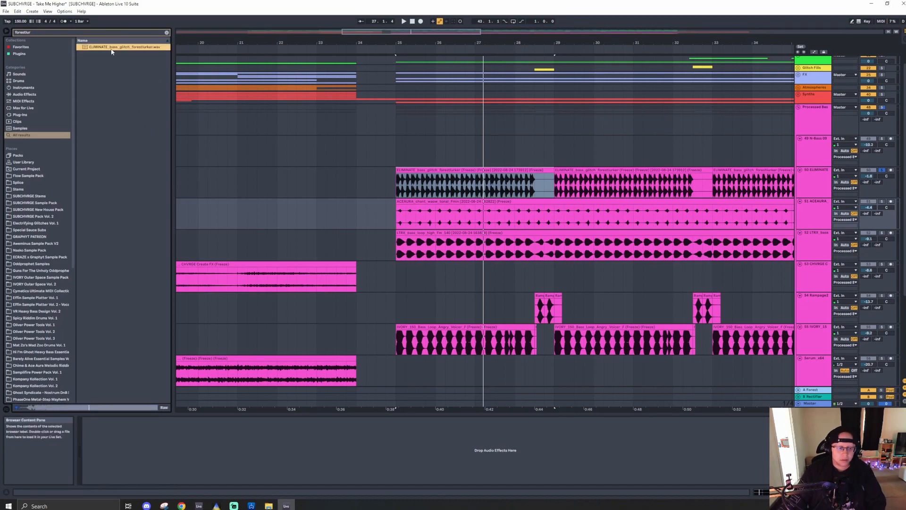
- Replay the soloed forestlurker clip from bar 25 and examine its waveform up close
{"action": "left_click", "coordinate": [430, 179]}
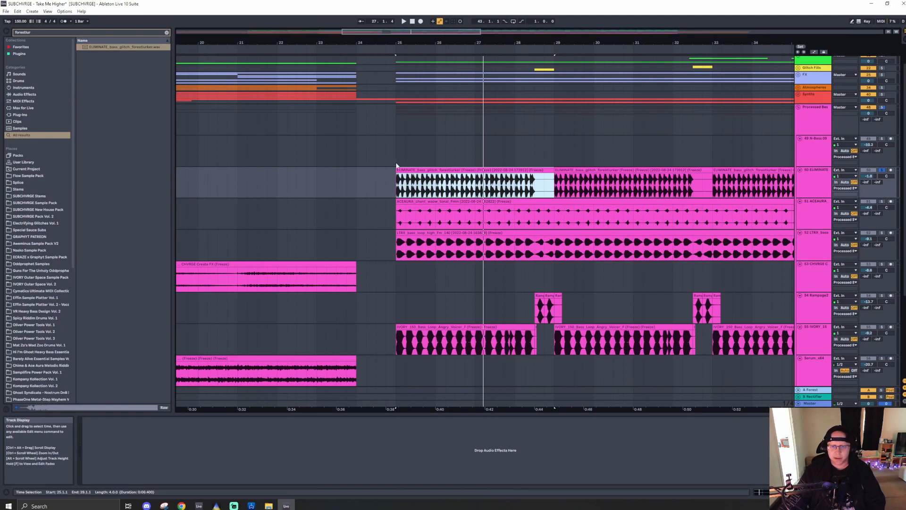
{"action": "key", "text": "space"}
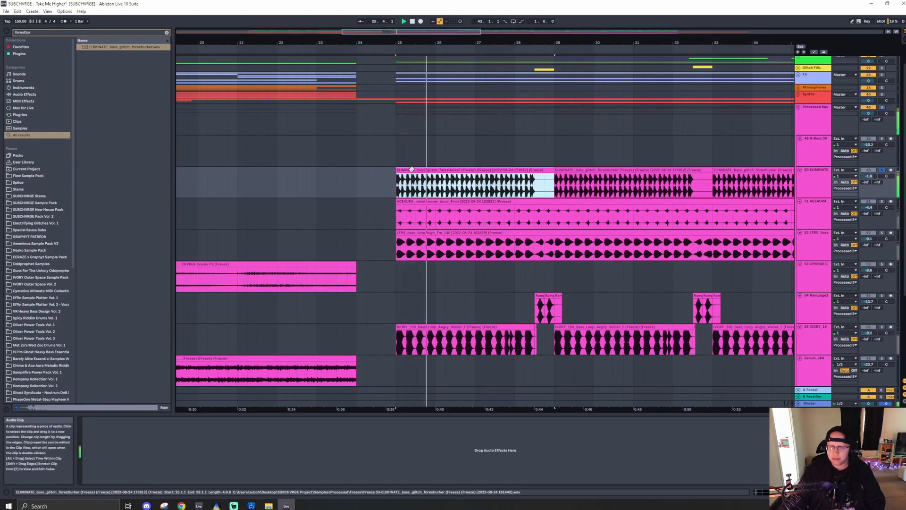
{"action": "scroll", "coordinate": [416, 169], "scroll_direction": "up", "scroll_amount": 5}
{"action": "key", "text": "space"}
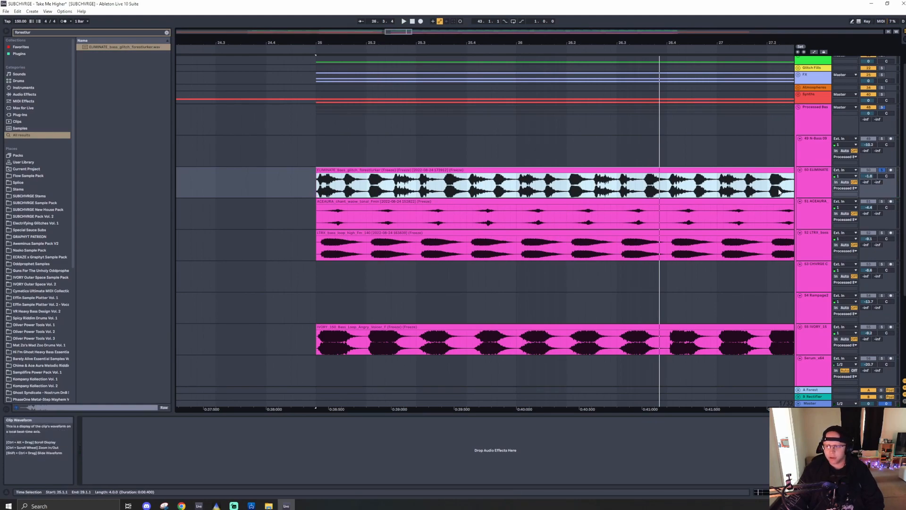
- Reselect the first forestlurker clip on track 50 and play its opening bar once more
{"action": "scroll", "coordinate": [350, 185], "scroll_direction": "down", "scroll_amount": 5}
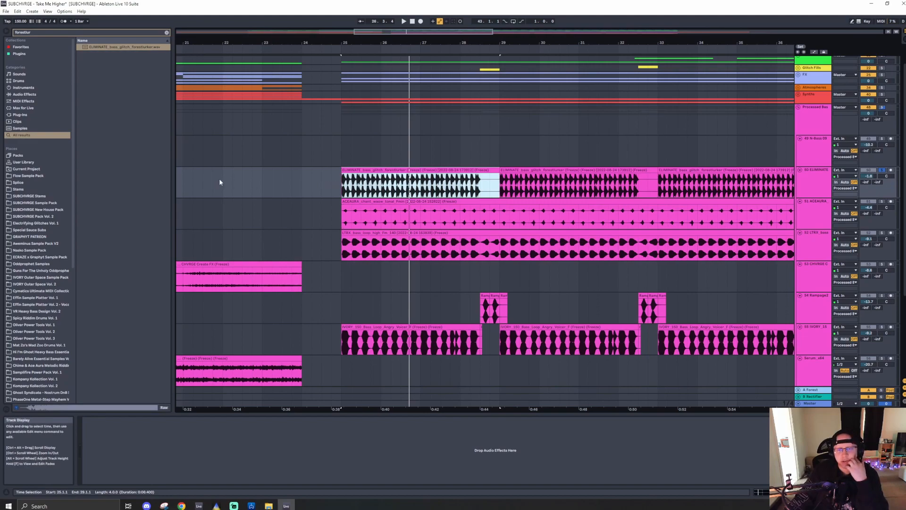
{"action": "left_click", "coordinate": [344, 190]}
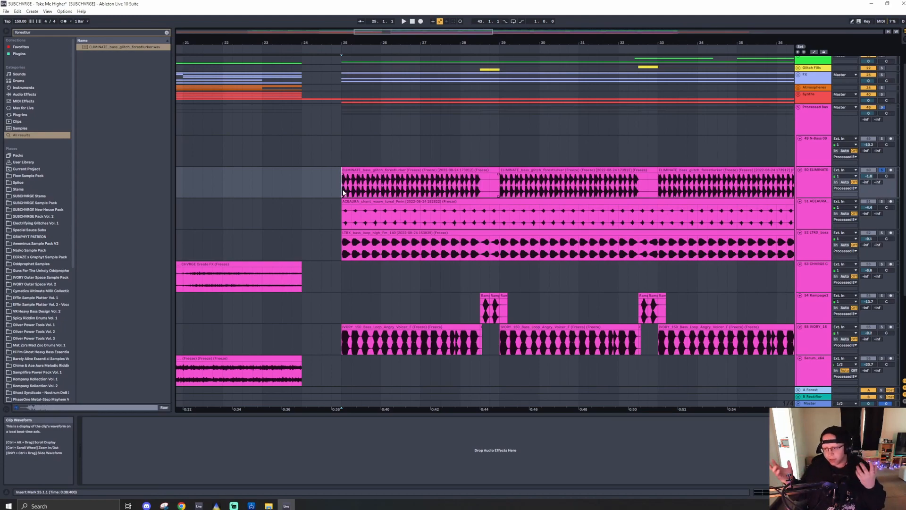
{"action": "left_click", "coordinate": [374, 170]}
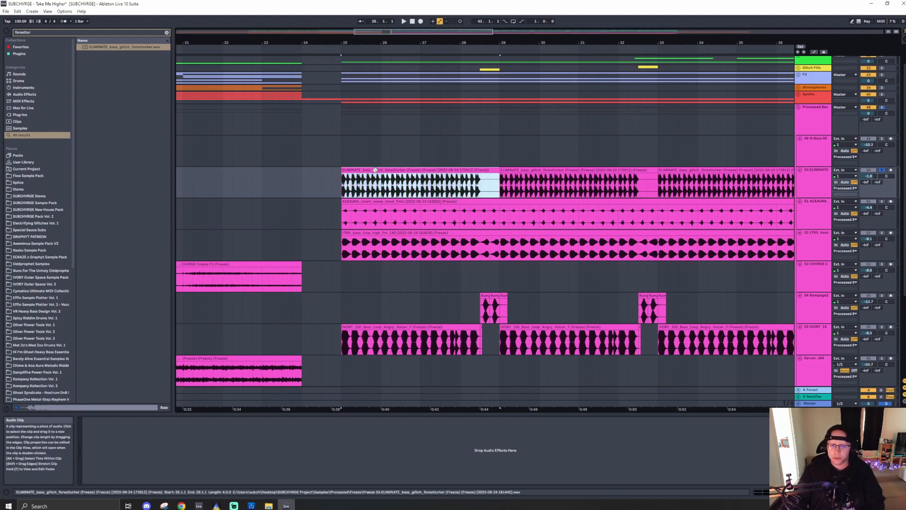
{"action": "key", "text": "space"}
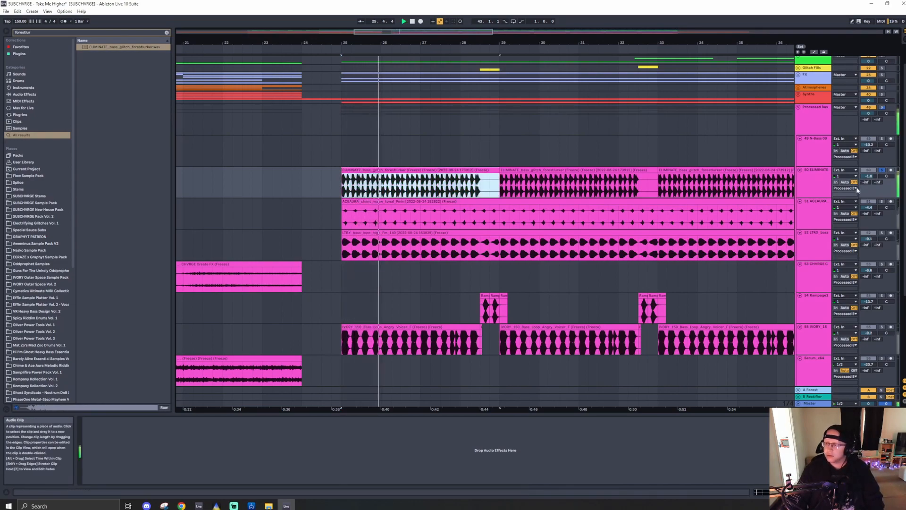
{"action": "key", "text": "space"}
{"action": "left_click", "coordinate": [817, 186]}
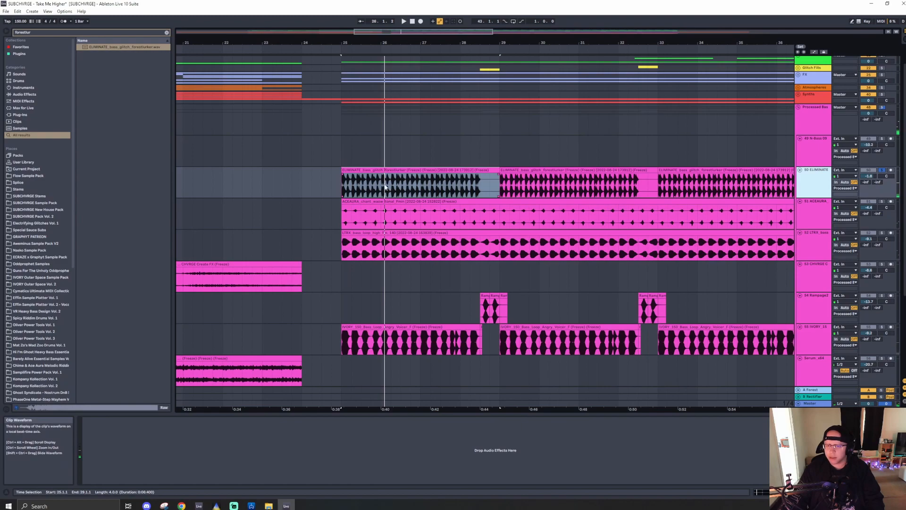
- Reselect the first forestlurker clip on soloed track 50 and audition its opening from bar 25 again
{"action": "left_click", "coordinate": [361, 173]}
{"action": "right_click", "coordinate": [363, 170]}
{"action": "left_click", "coordinate": [889, 181]}
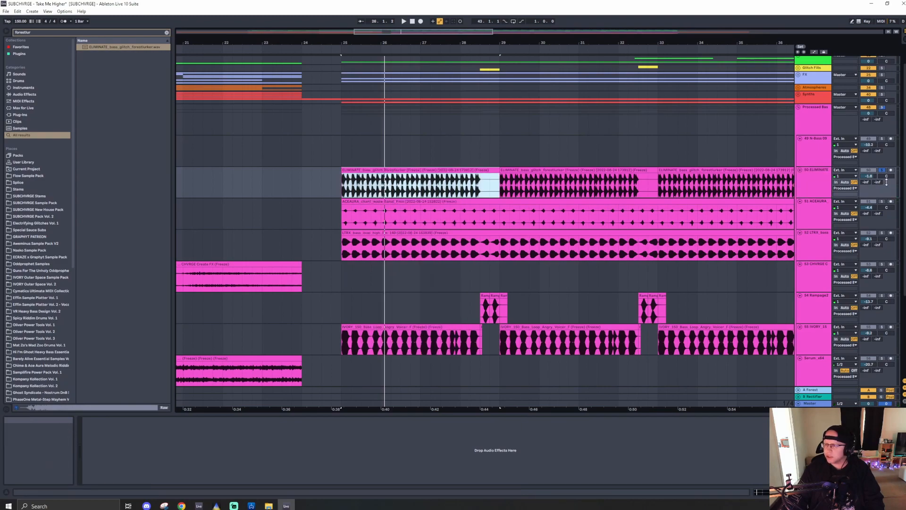
{"action": "key", "text": "space"}
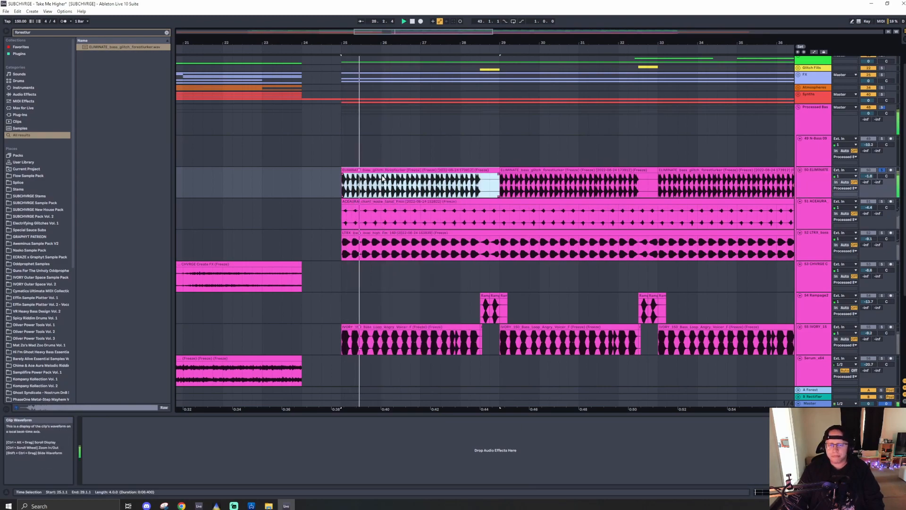
{"action": "key", "text": "space"}
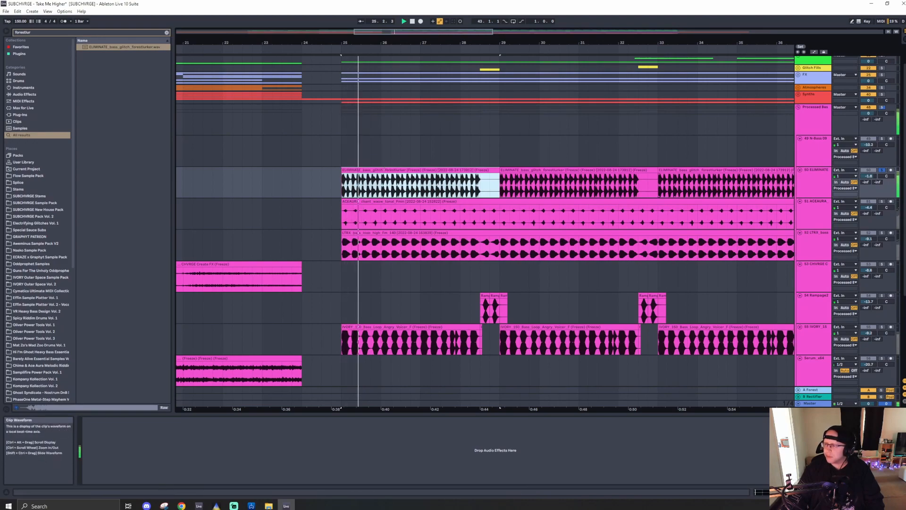
{"action": "key", "text": "space"}
- Solo track 52, audition its LTRX bass loop clip from bar 25 and display the track's EQ Eight
{"action": "left_click", "coordinate": [882, 232]}
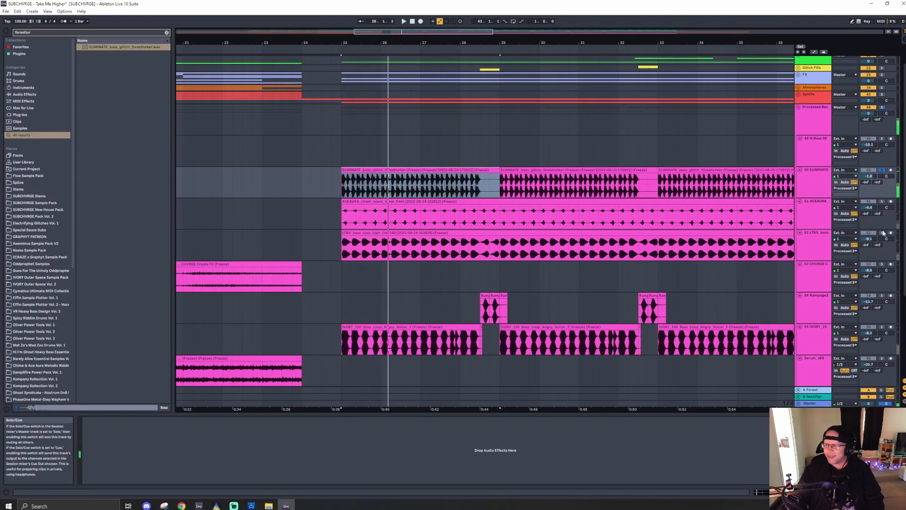
{"action": "key", "text": "space"}
{"action": "left_click", "coordinate": [815, 243]}
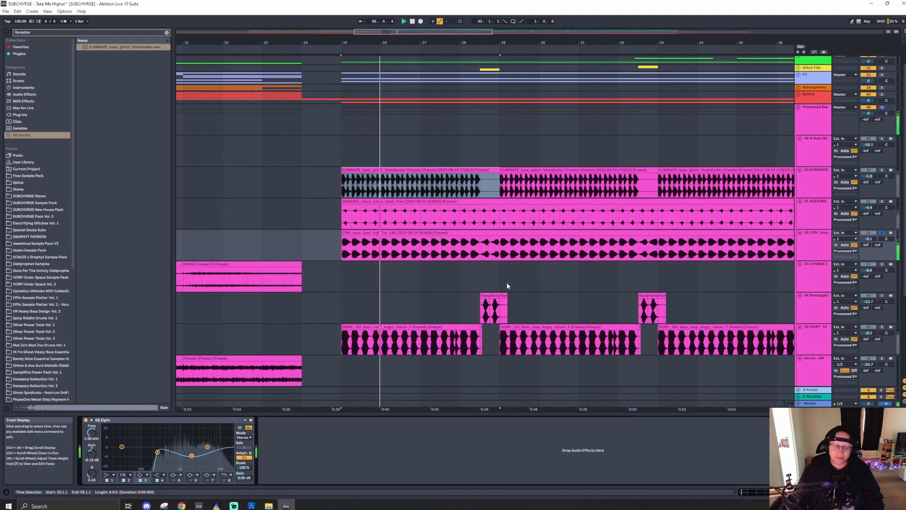
{"action": "left_click", "coordinate": [412, 234]}
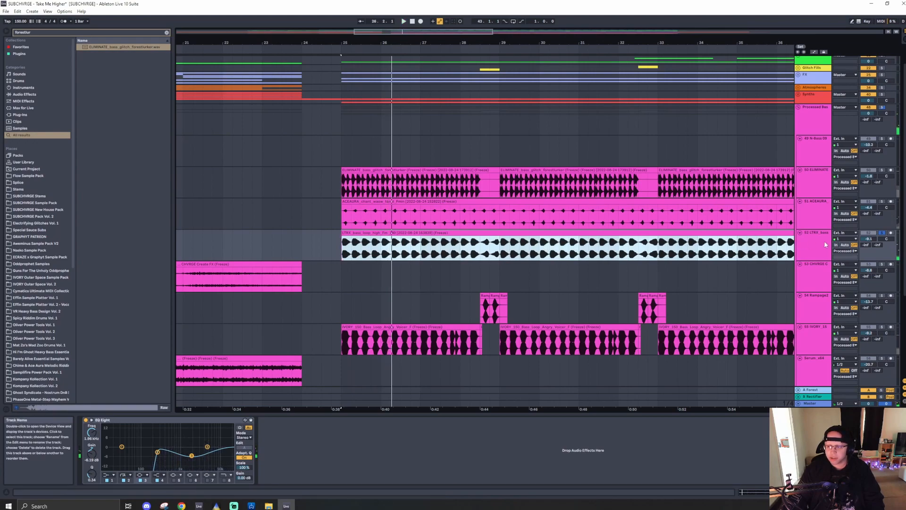
{"action": "left_click", "coordinate": [811, 244]}
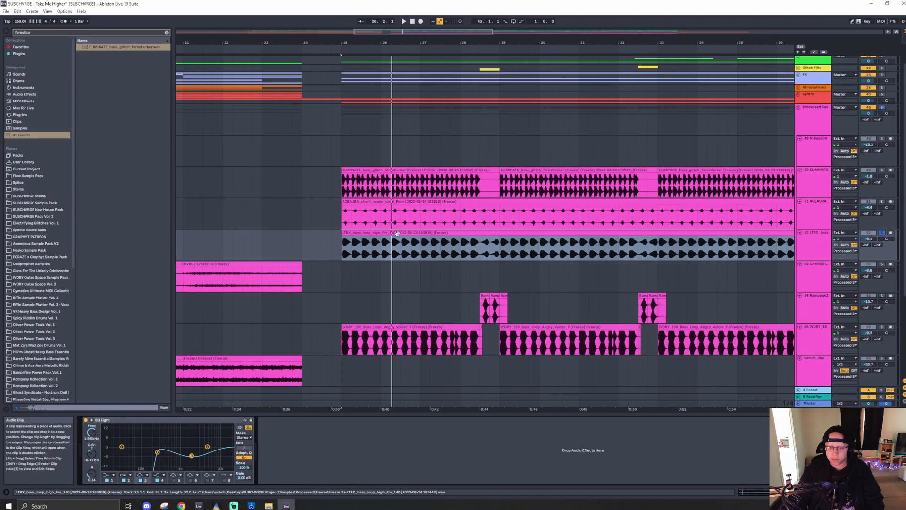
- Search the browser for "bass loop ltr high" and preview the original LTRX_bass_loop_high_Fm_140.wav sample
{"action": "key", "text": "ctrl+f"}
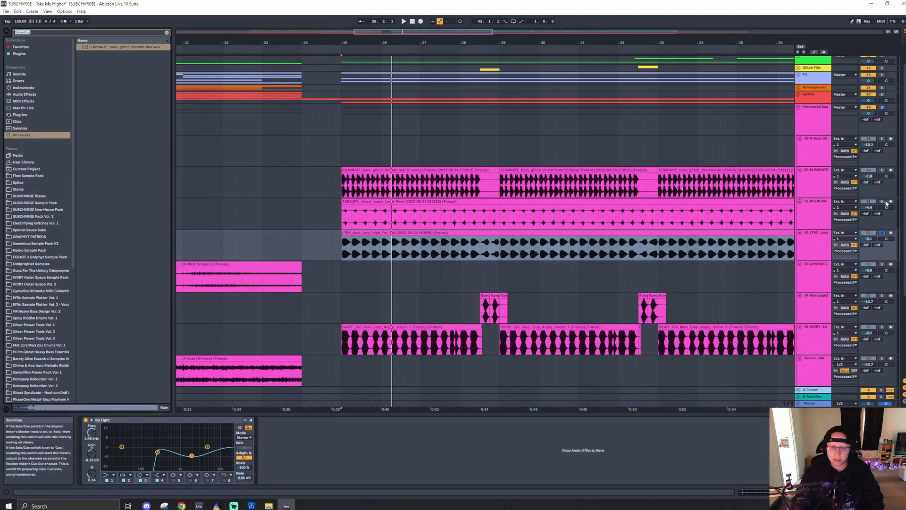
{"action": "type", "text": "bass loop ltr"}
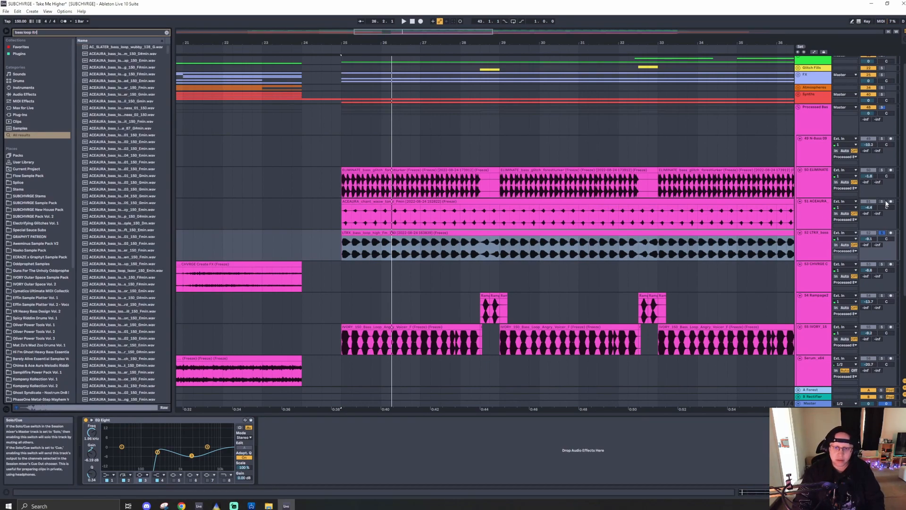
{"action": "type", "text": " high"}
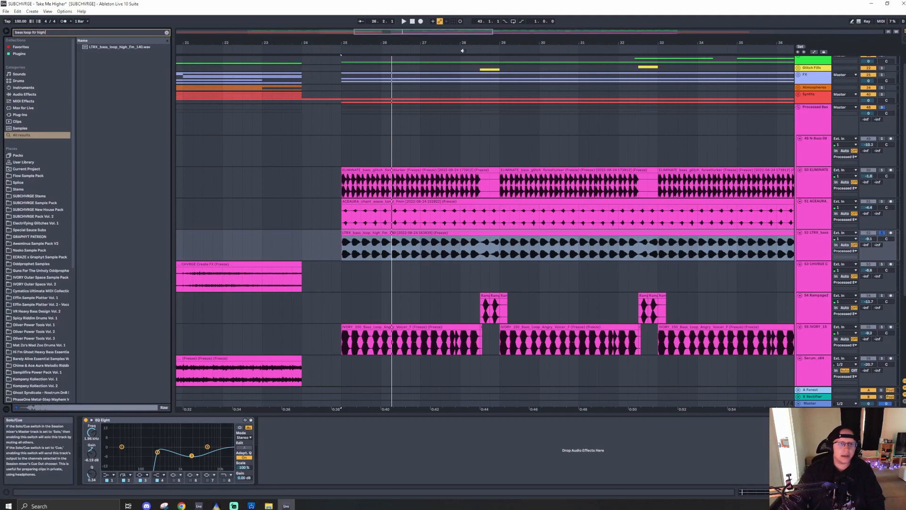
{"action": "left_click", "coordinate": [135, 47]}
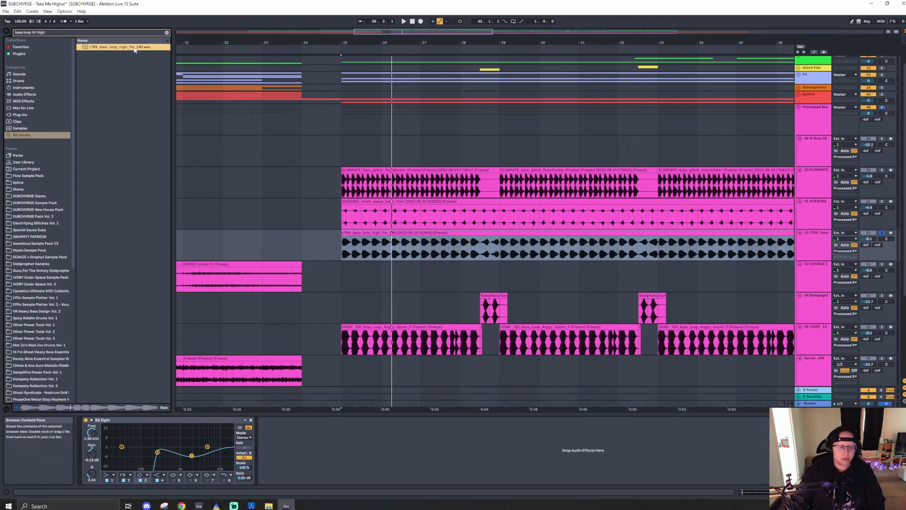
- Replay the soloed LTRX bass loop clip on track 52 to compare it with the original sample
{"action": "left_click", "coordinate": [422, 234]}
{"action": "key", "text": "space"}
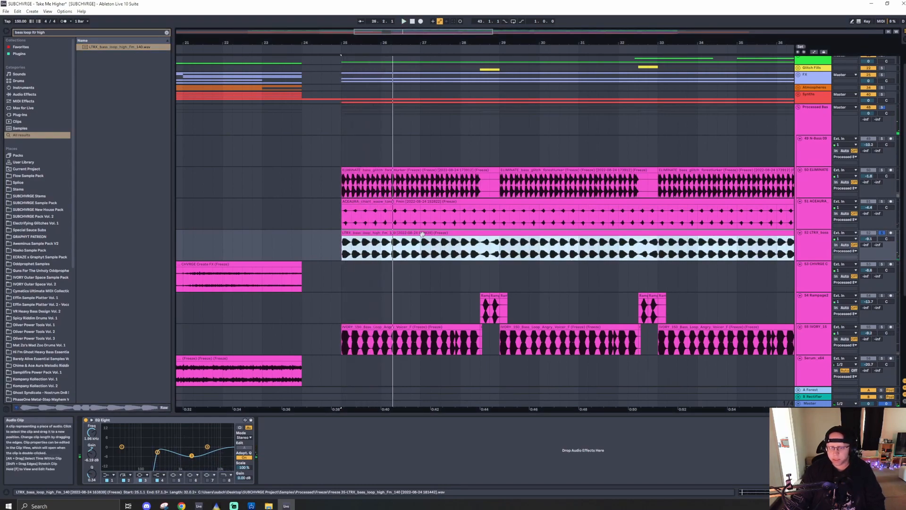
{"action": "left_click", "coordinate": [814, 242]}
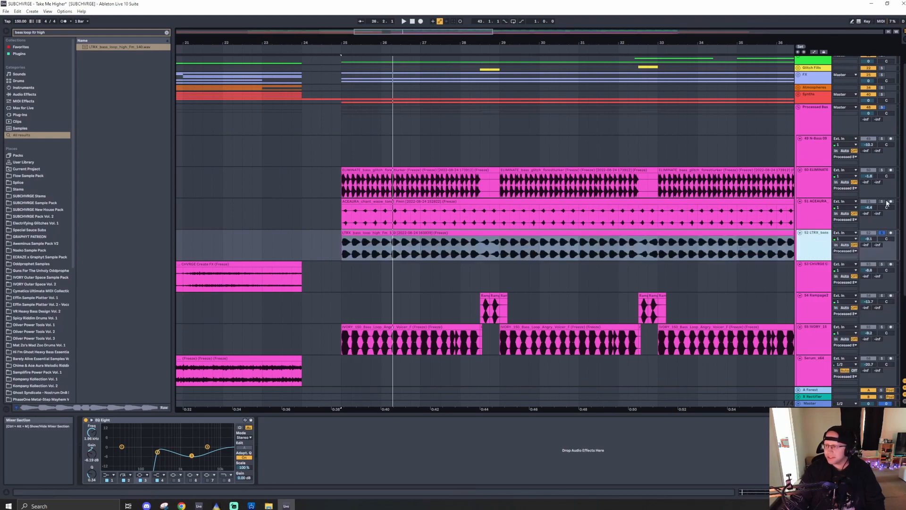
- Solo track 51 and audition its ACEAURA clip from bar 25
{"action": "key", "text": "space"}
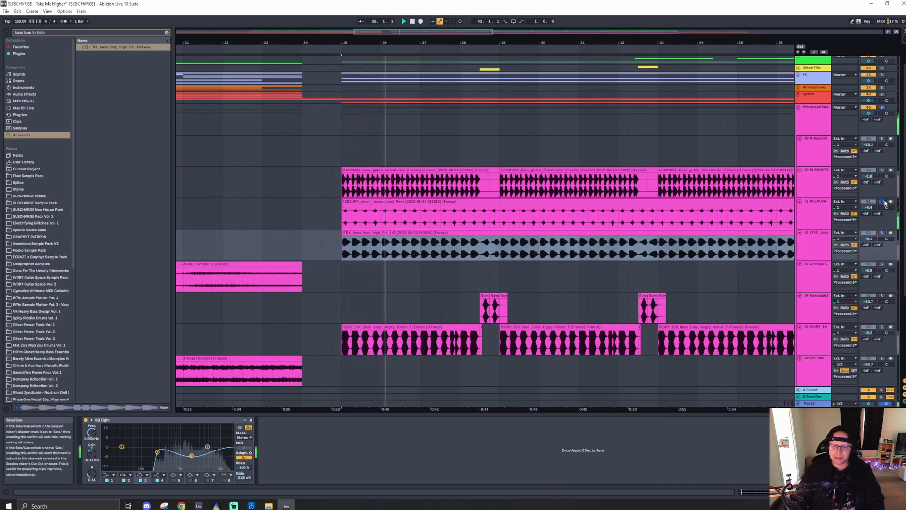
{"action": "left_click", "coordinate": [812, 216]}
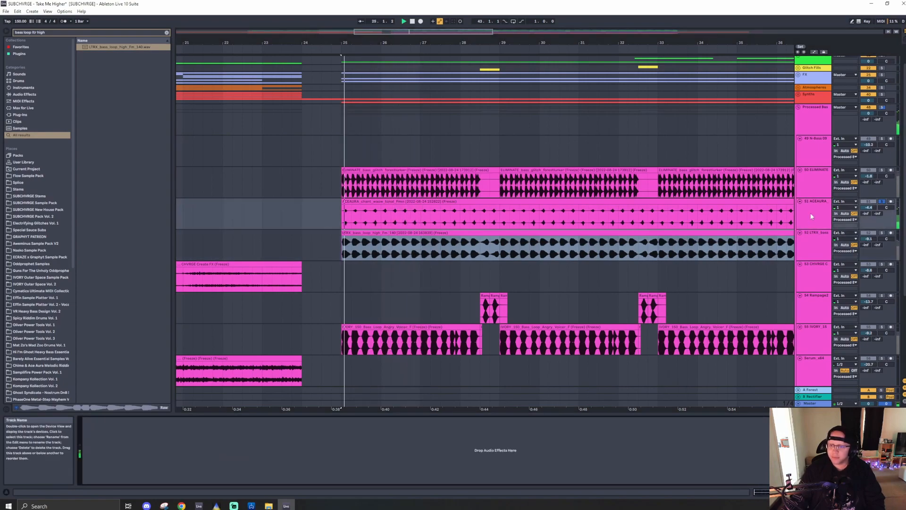
{"action": "scroll", "coordinate": [521, 290], "scroll_direction": "down", "scroll_amount": 1}
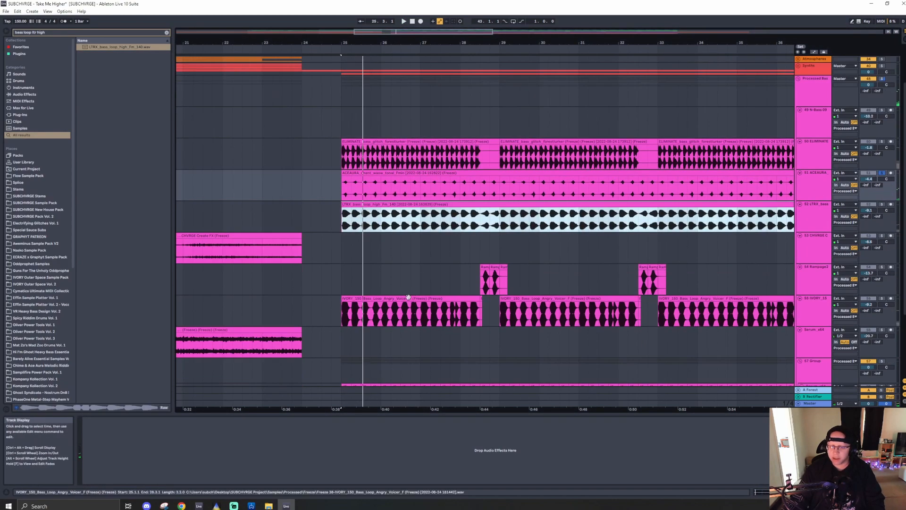
- Select the first IVORY Bass_Loop_Angry_Voicer clip on track 55, solo the track and audition it
{"action": "left_click", "coordinate": [414, 298]}
{"action": "double_click", "coordinate": [815, 309]}
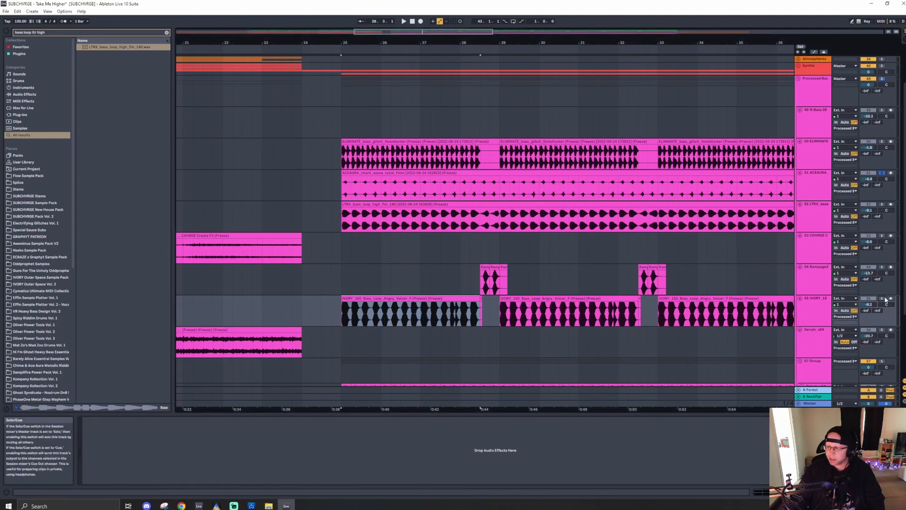
{"action": "key", "text": "space"}
{"action": "left_click", "coordinate": [813, 309]}
- Display the Processed Basses group's effect chain and collapse its ShaperBox 2 device
{"action": "left_click", "coordinate": [814, 85]}
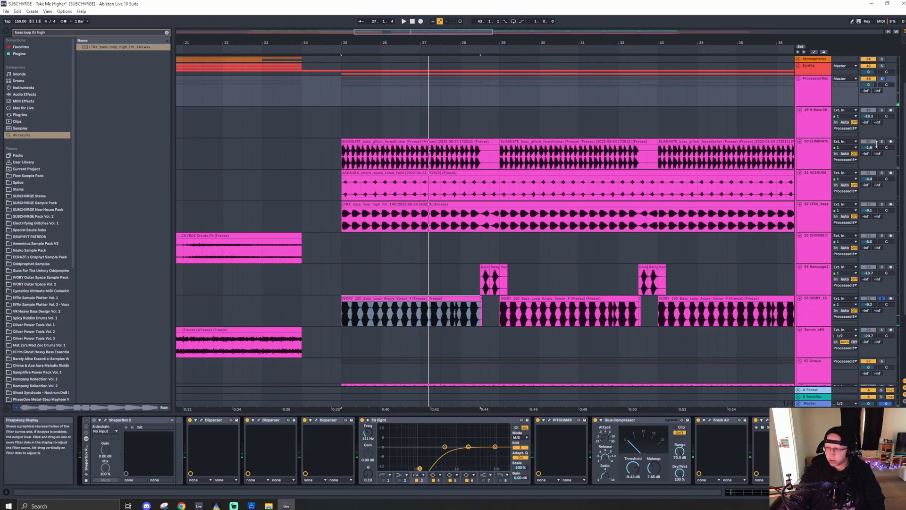
{"action": "left_click", "coordinate": [814, 97]}
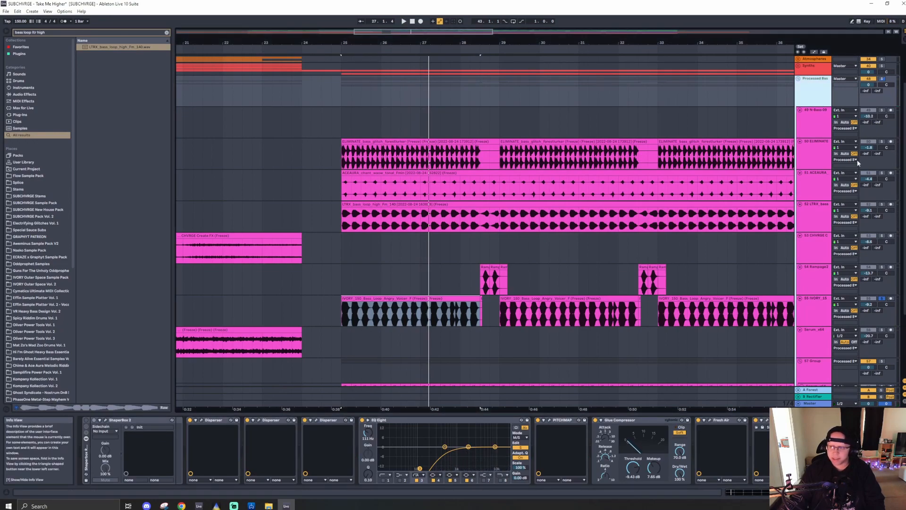
{"action": "double_click", "coordinate": [87, 462]}
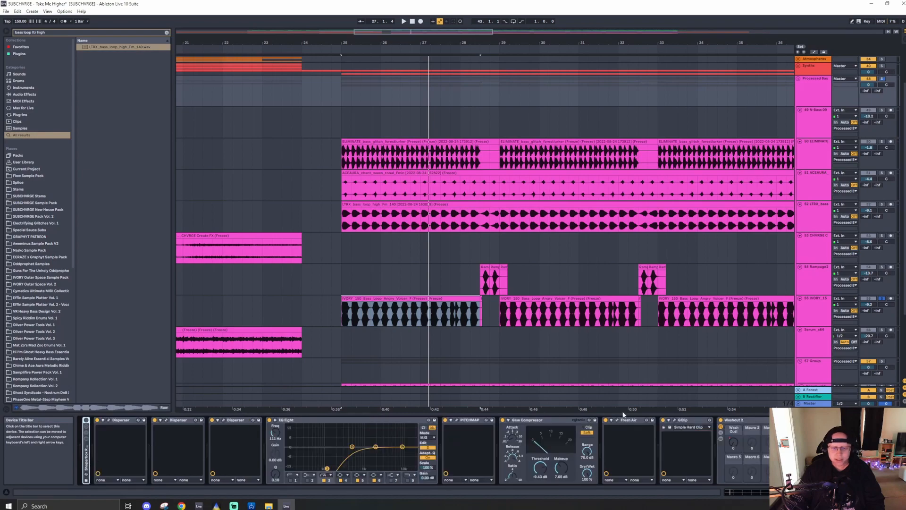
{"action": "left_click", "coordinate": [820, 91]}
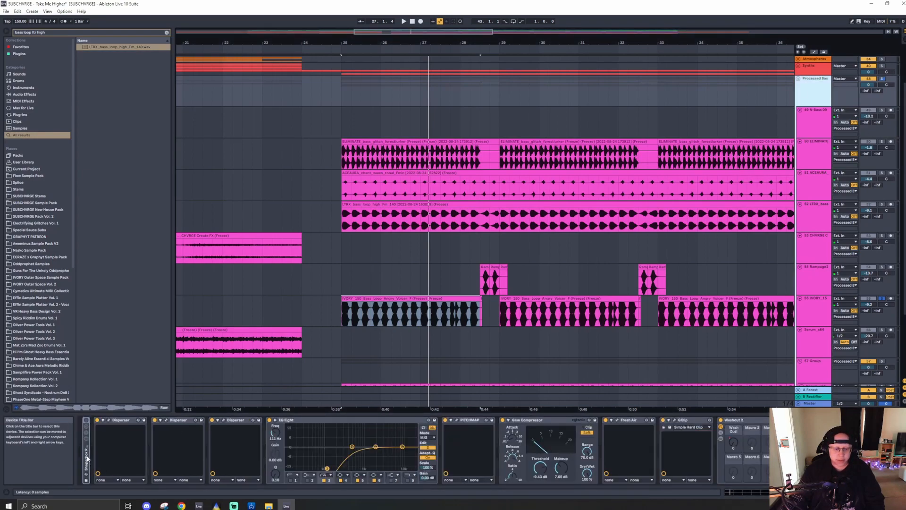
- Examine the settings of the first Disperser and the PITCHMAP plug-in on the Processed Basses group, closing each window
{"action": "left_click", "coordinate": [109, 420]}
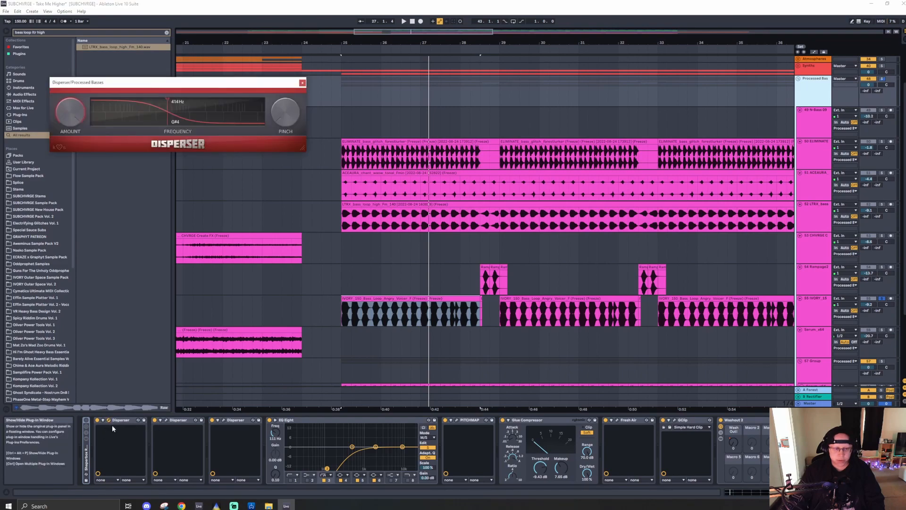
{"action": "left_click", "coordinate": [303, 84]}
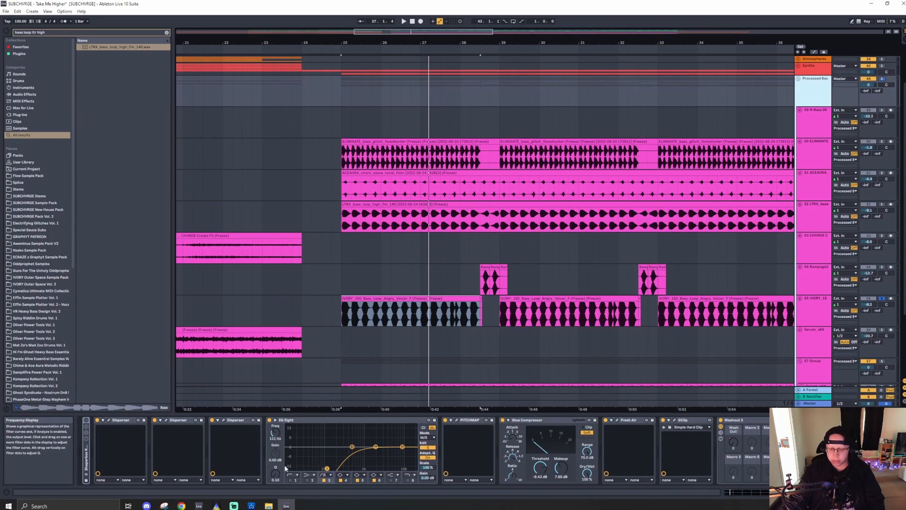
{"action": "left_click", "coordinate": [457, 420]}
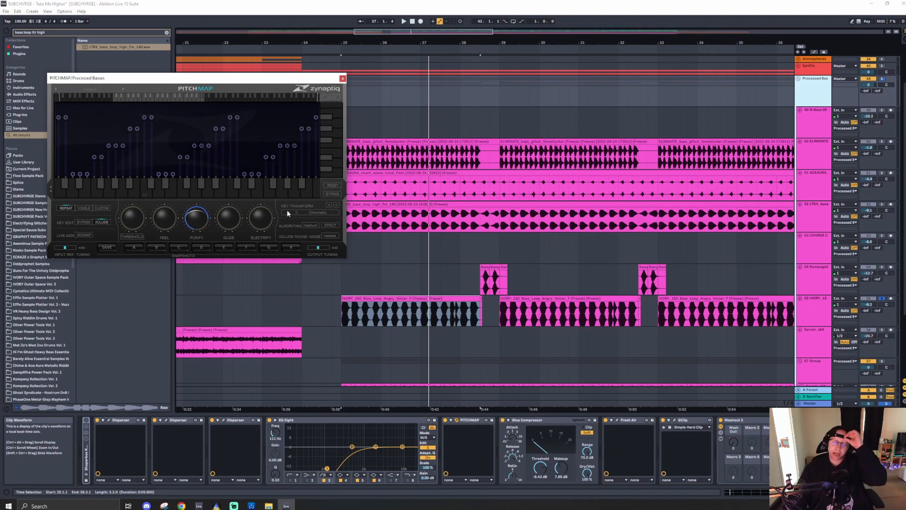
{"action": "left_click", "coordinate": [342, 79]}
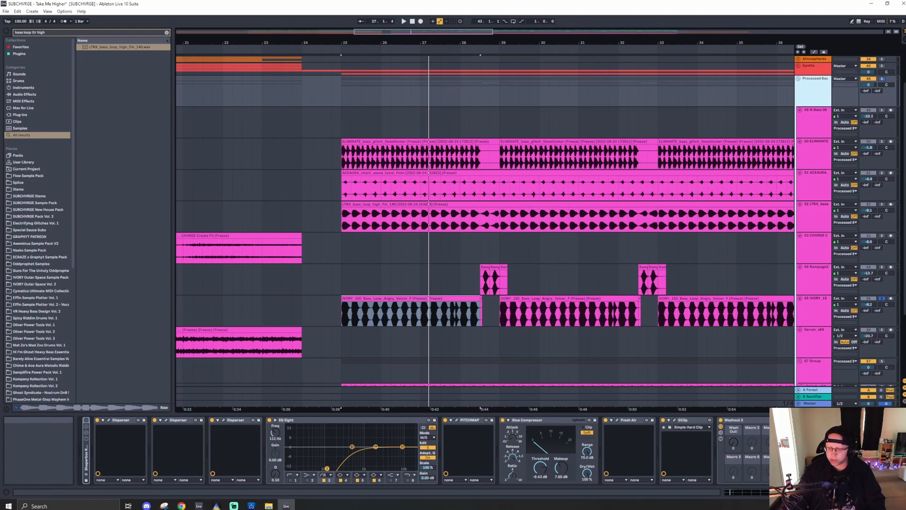
- Play from bar 25, open Fresh Air on the Processed Basses group and solo the whole group
{"action": "key", "text": "space"}
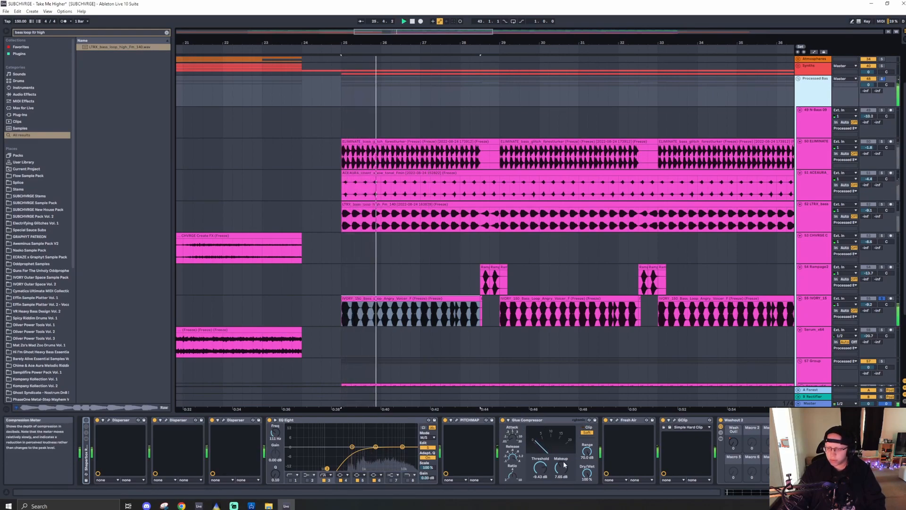
{"action": "left_click", "coordinate": [617, 419]}
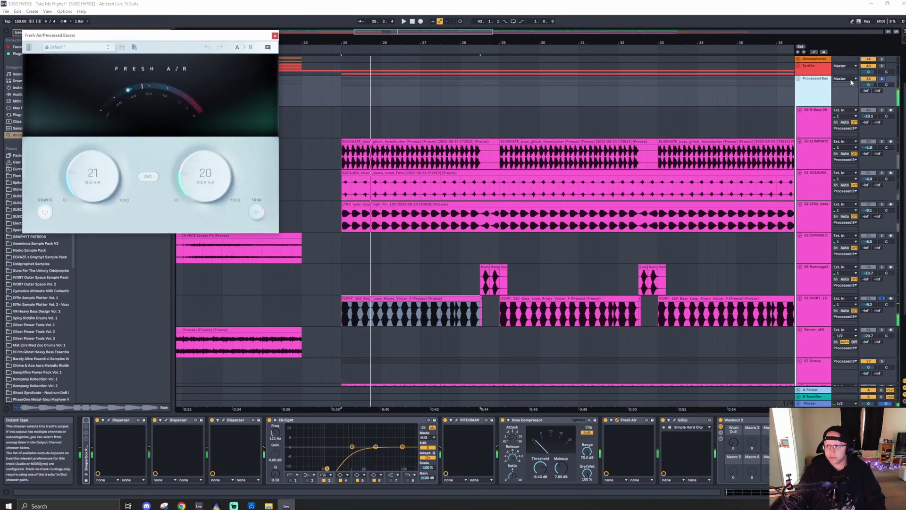
{"action": "left_click", "coordinate": [881, 79]}
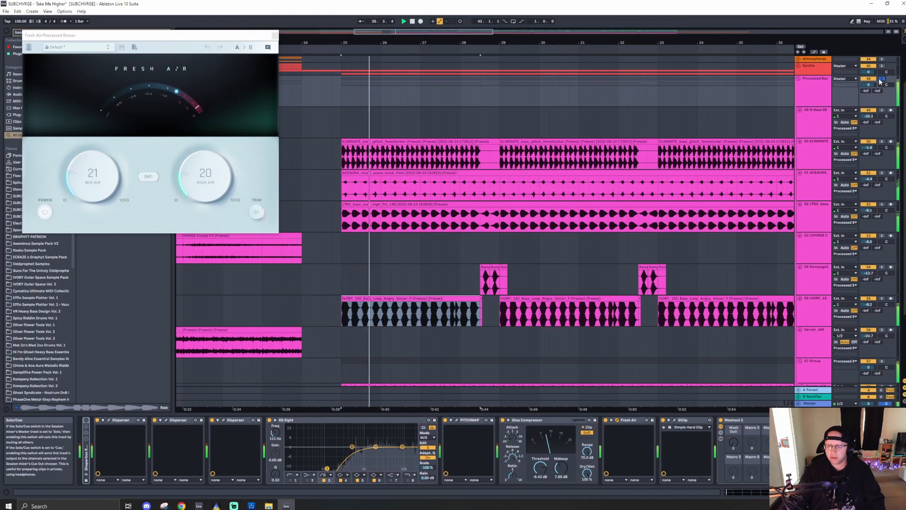
- Examine GClip while auditioning the Processed Basses group, unsolo the group and close the GClip and Fresh Air windows
{"action": "left_click", "coordinate": [675, 421]}
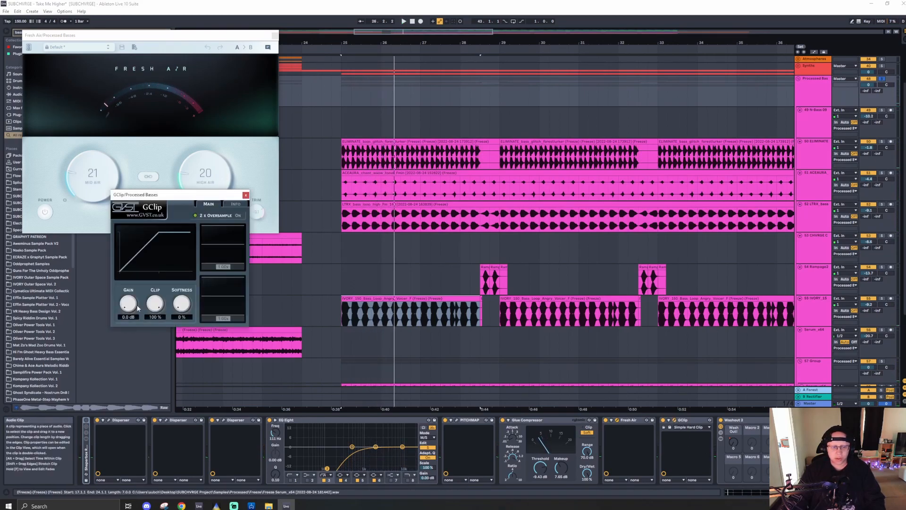
{"action": "key", "text": "space"}
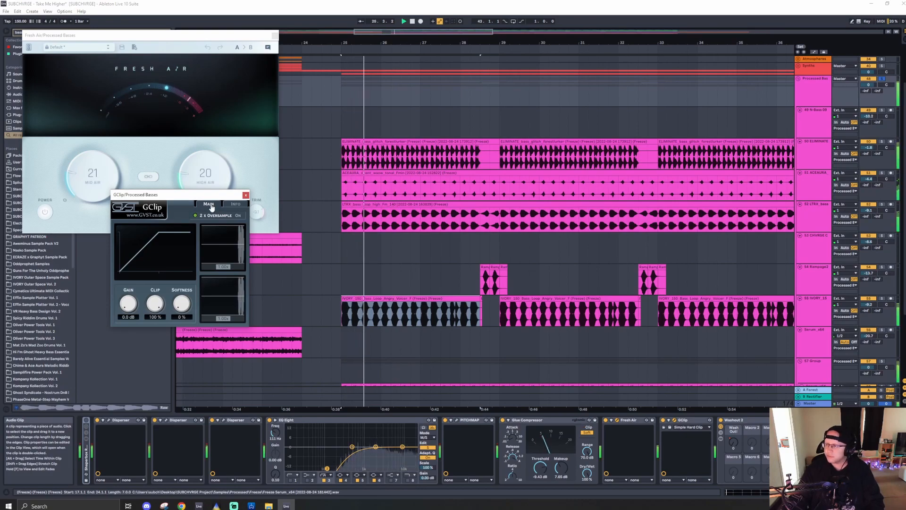
{"action": "left_click", "coordinate": [881, 80]}
{"action": "left_click", "coordinate": [274, 36]}
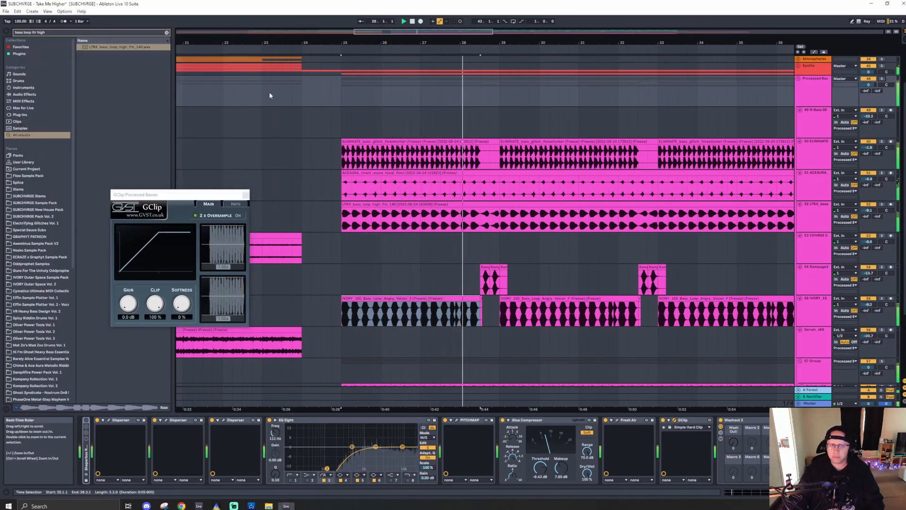
{"action": "left_click", "coordinate": [246, 195]}
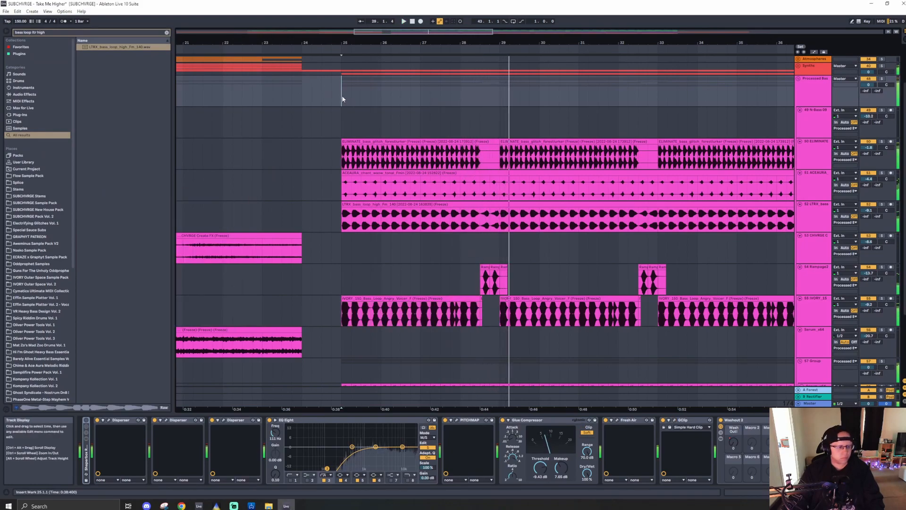
- Place the insert marker at bar 25 and fold all tracks in the arrangement
{"action": "scroll", "coordinate": [343, 96], "scroll_direction": "up", "scroll_amount": 1}
{"action": "left_click", "coordinate": [812, 97]}
{"action": "left_click", "coordinate": [798, 93], "text": "alt"}
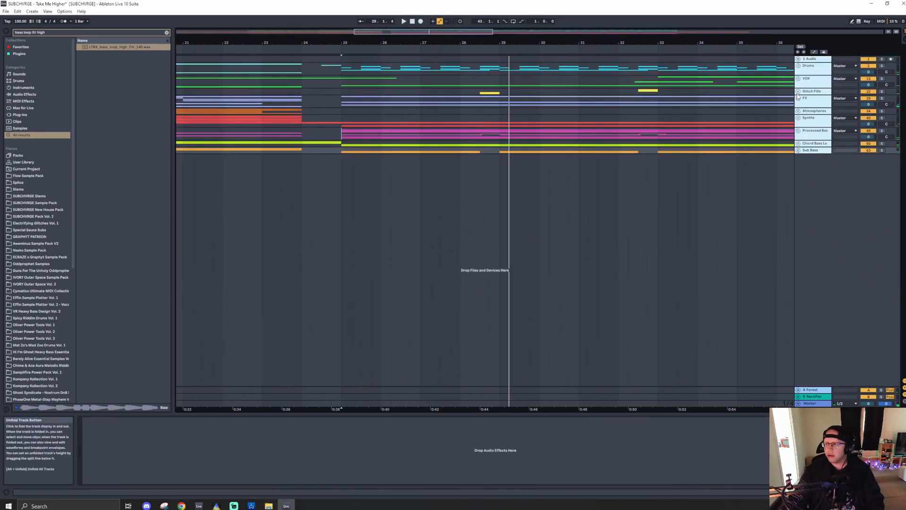
- Unfold the Synths group across the full arrangement and solo it
{"action": "left_click", "coordinate": [821, 105]}
{"action": "left_click", "coordinate": [799, 118]}
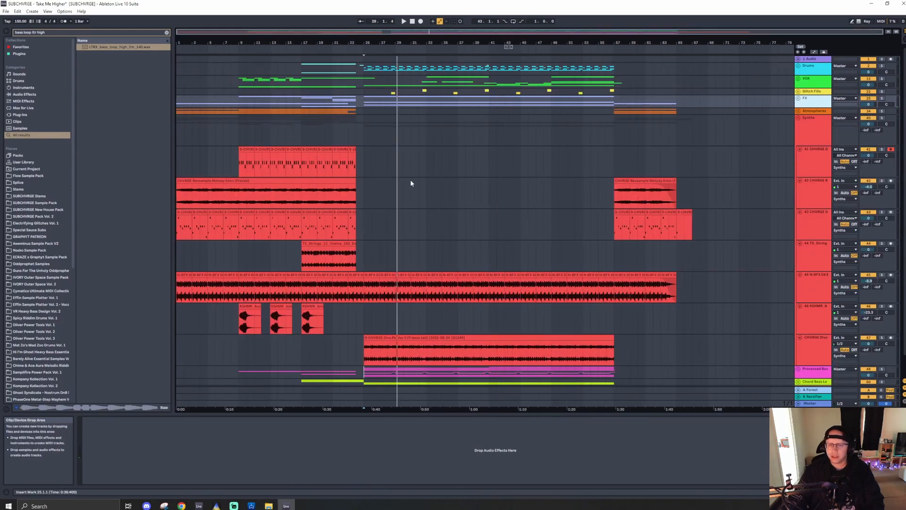
{"action": "left_click", "coordinate": [883, 128]}
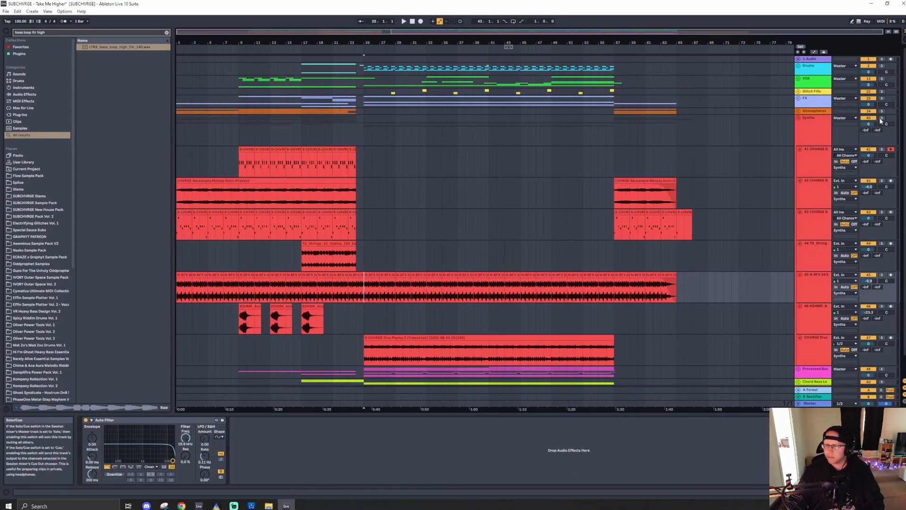
- Play the soloed Synths group from bar 25 and select the group track
{"action": "key", "text": "space"}
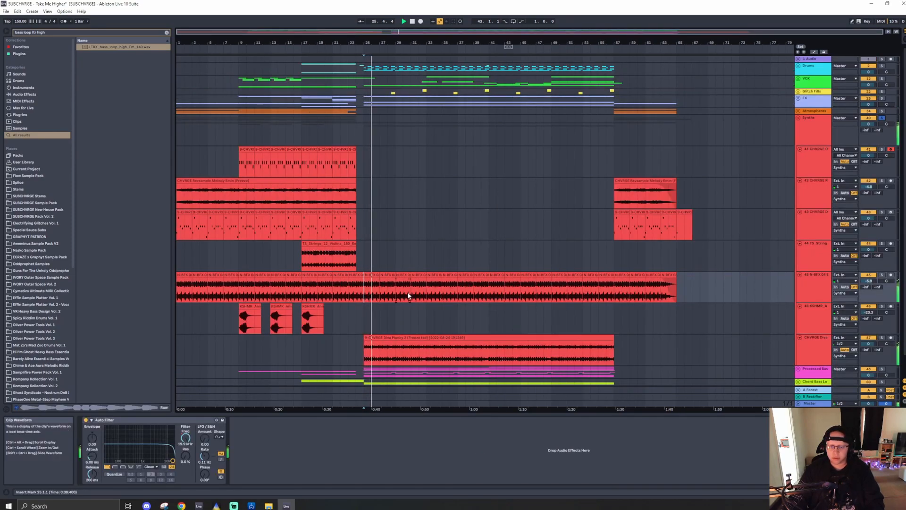
{"action": "scroll", "coordinate": [382, 293], "scroll_direction": "up", "scroll_amount": 5, "text": "ctrl"}
{"action": "left_click", "coordinate": [816, 133]}
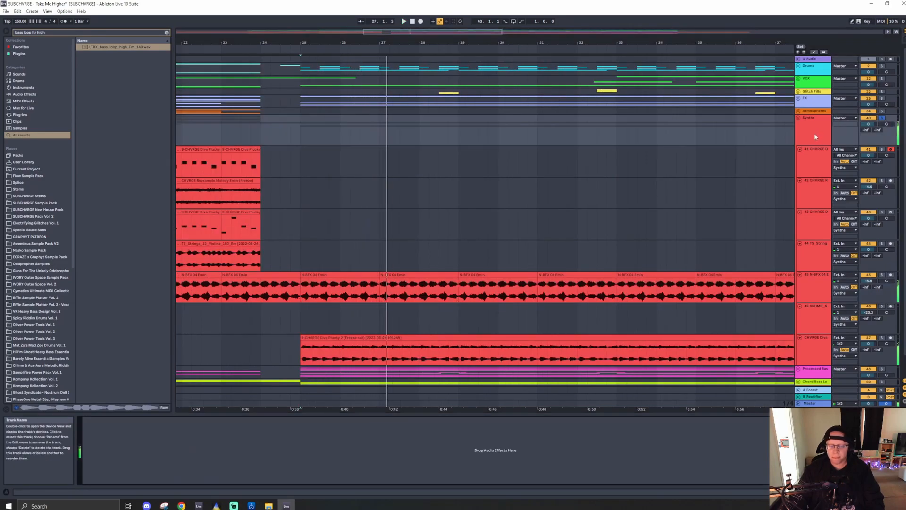
{"action": "scroll", "coordinate": [306, 283], "scroll_direction": "down", "scroll_amount": 1}
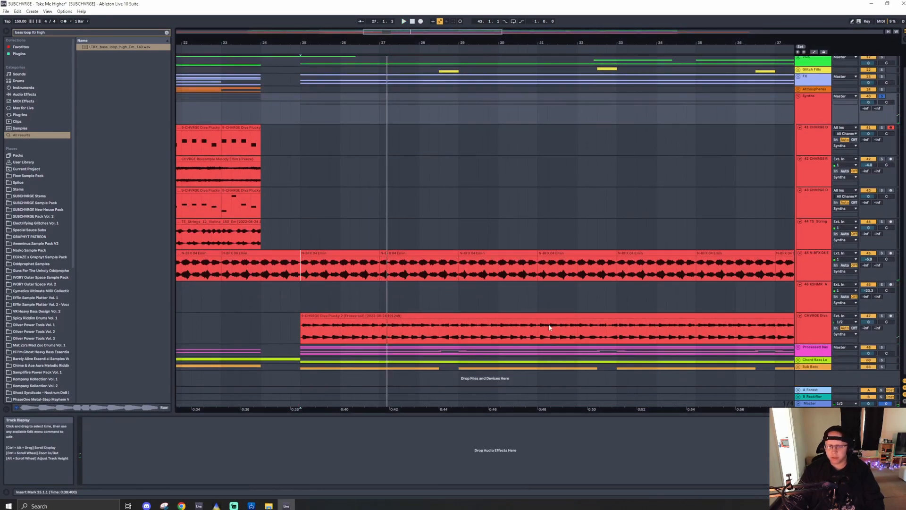
- Unfold the Chord Bass group and select the N-Bass 05 MultiChord clip that starts at bar 25
{"action": "left_click", "coordinate": [797, 359]}
{"action": "left_click", "coordinate": [799, 360]}
{"action": "left_click", "coordinate": [823, 343]}
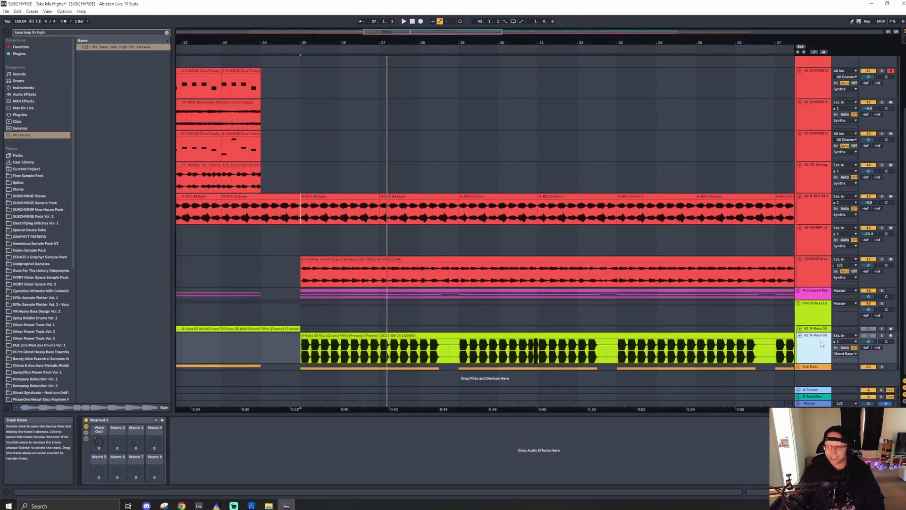
{"action": "left_click", "coordinate": [326, 336]}
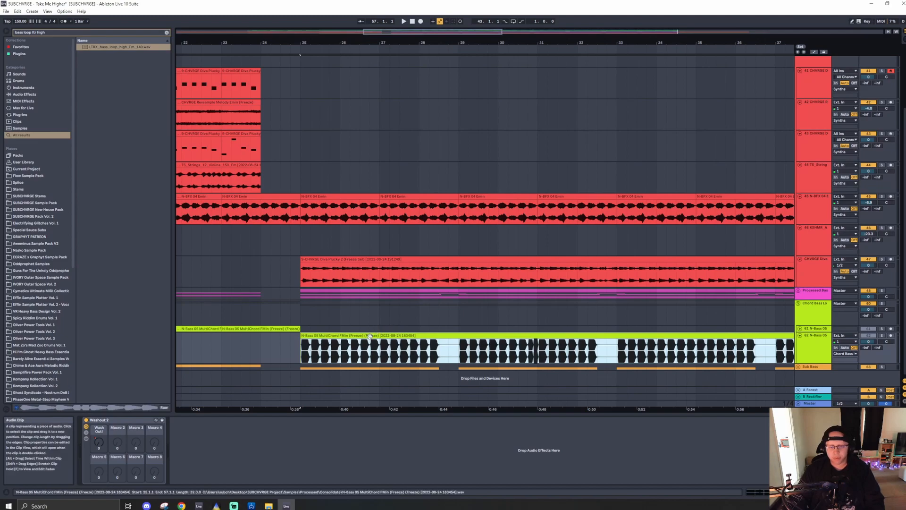
- Play the arrangement from bar 25, solo the Chord Bass group during playback and stop
{"action": "key", "text": "space"}
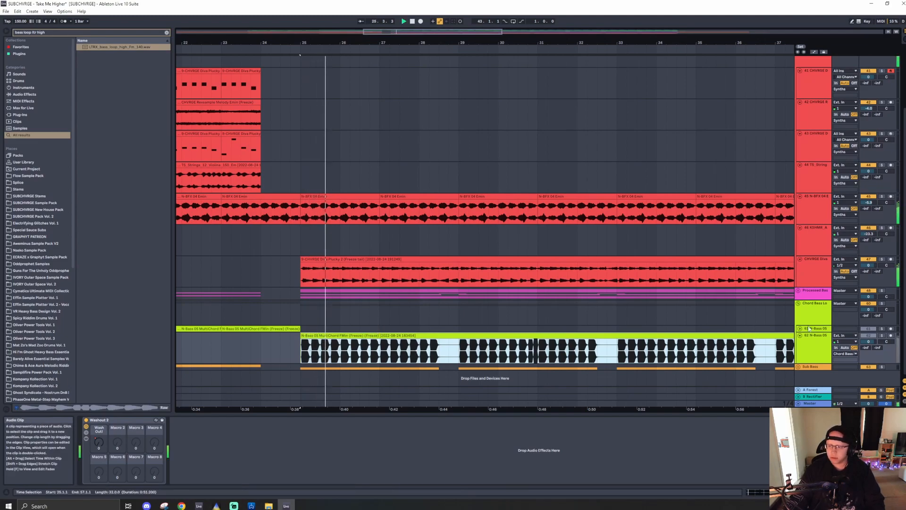
{"action": "left_click", "coordinate": [882, 304]}
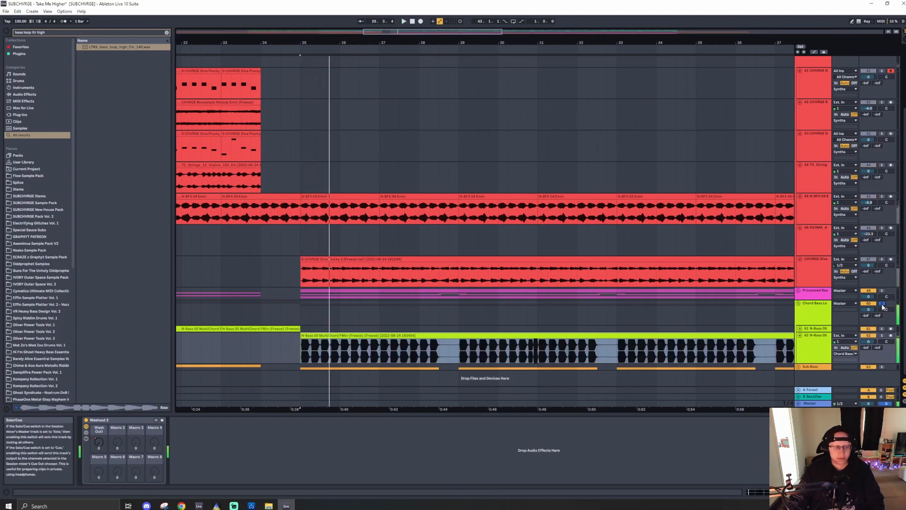
{"action": "key", "text": "space"}
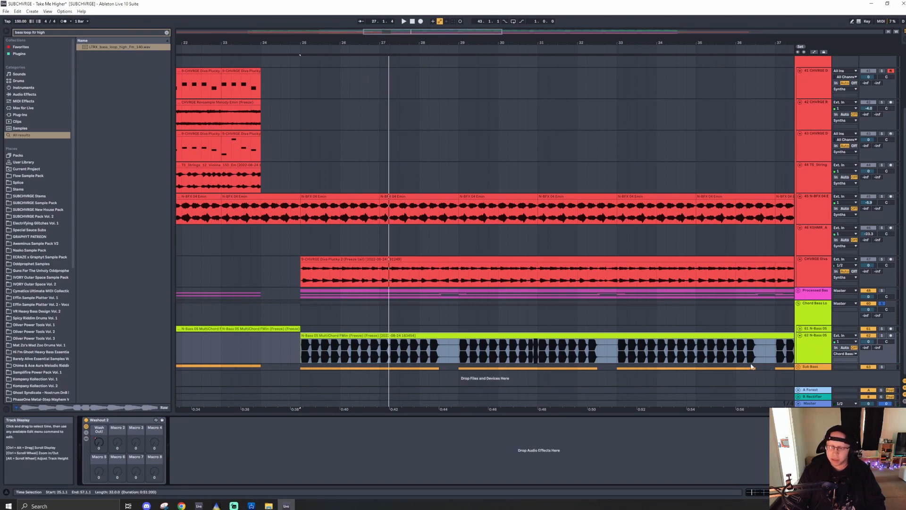
- Replay the soloed Chord Bass group from bar 25 and save the project
{"action": "left_click", "coordinate": [819, 347]}
{"action": "key", "text": "space"}
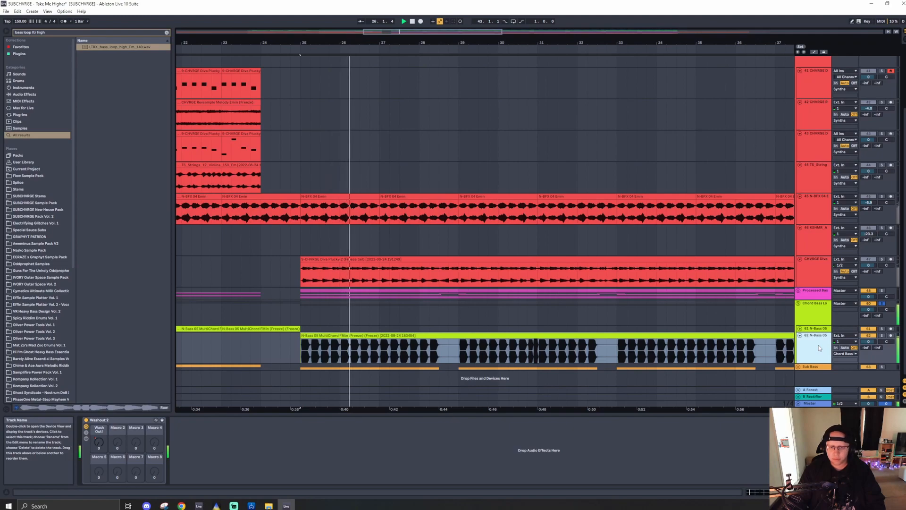
{"action": "left_click", "coordinate": [628, 313]}
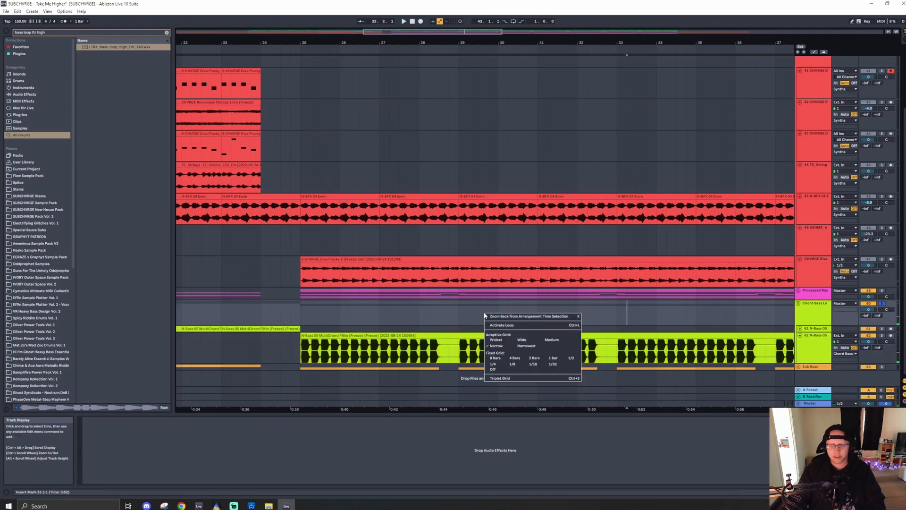
{"action": "key", "text": "ctrl+s"}
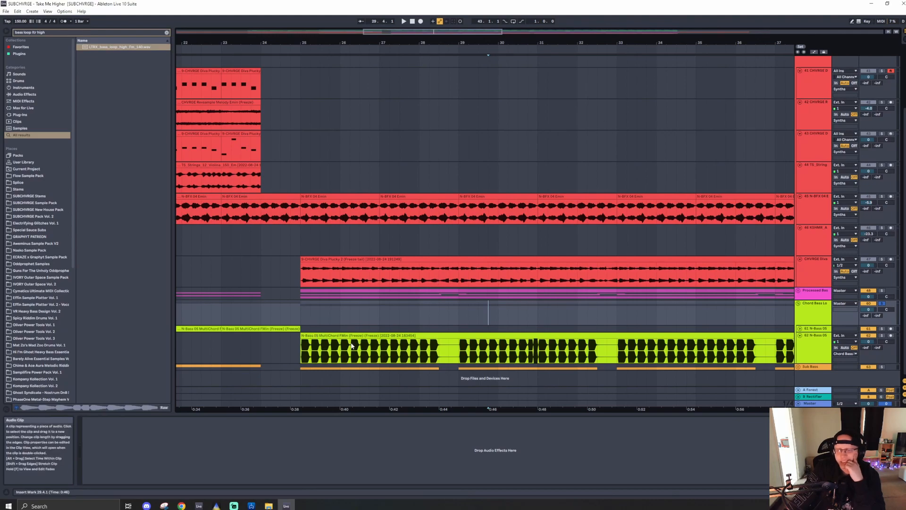
- Reselect the N-Bass 05 clip at bar 25, play from there and unsolo the Chord Bass group to hear all tracks
{"action": "left_click", "coordinate": [821, 347]}
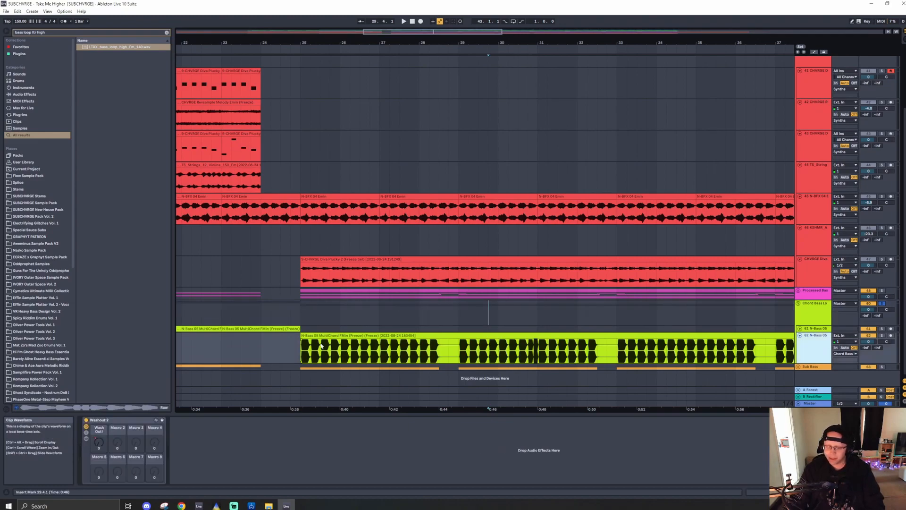
{"action": "left_click", "coordinate": [334, 333]}
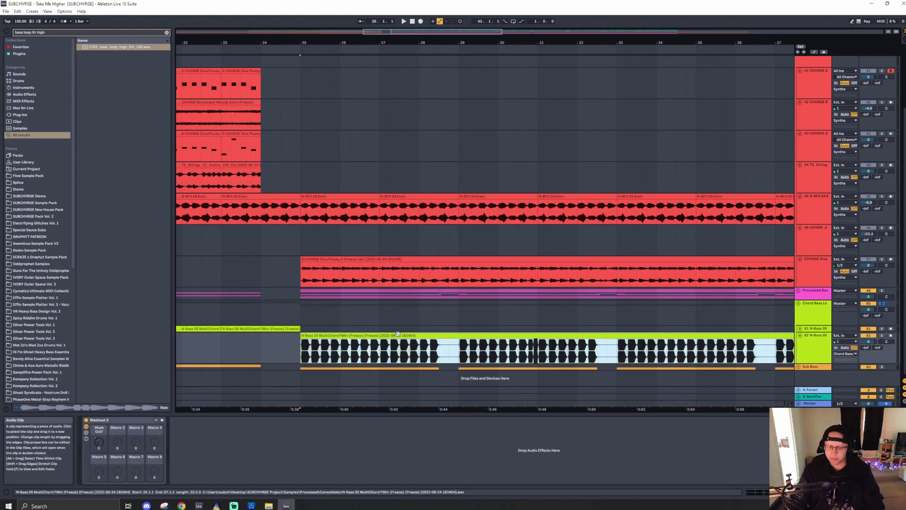
{"action": "key", "text": "space"}
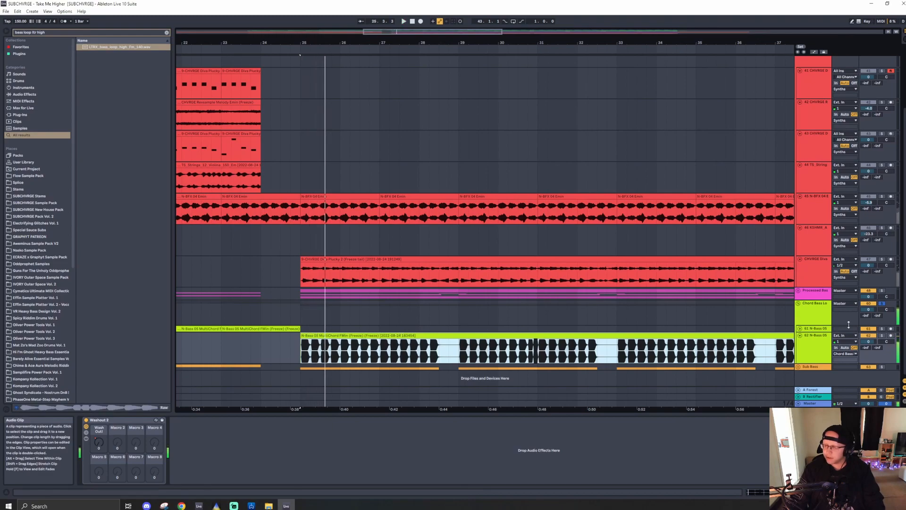
{"action": "left_click", "coordinate": [883, 303]}
{"action": "key", "text": "space"}
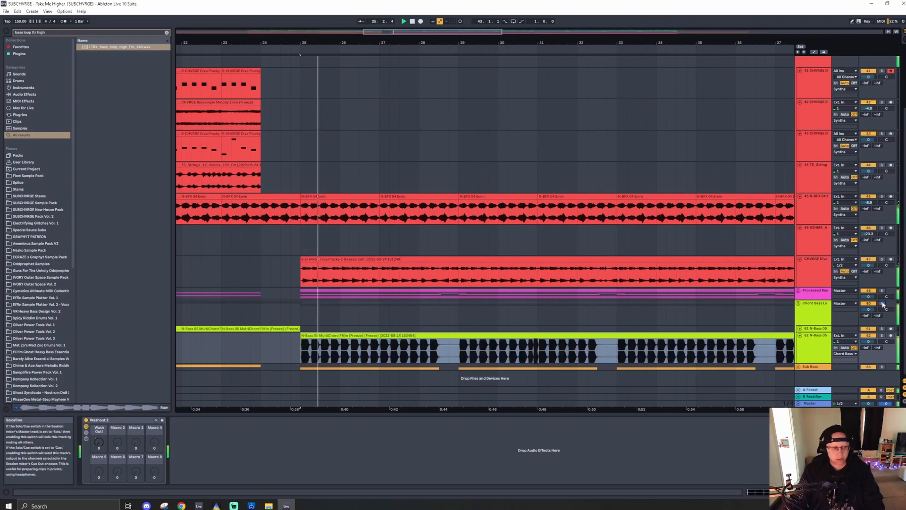
{"action": "left_click", "coordinate": [882, 304]}
- Unfold the Sub Bass group, zoom in on the CHVRGE Sheets Sub clips from bar 25 and stop playback
{"action": "left_click", "coordinate": [797, 367]}
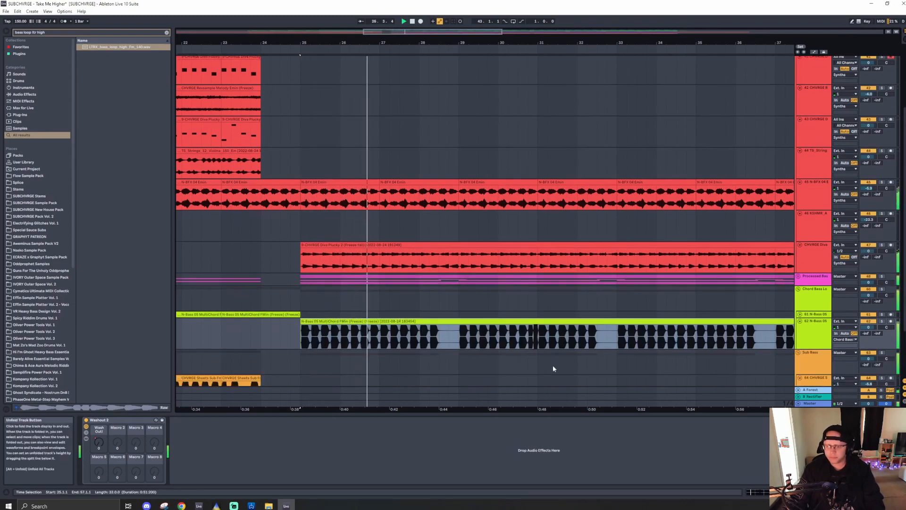
{"action": "scroll", "coordinate": [811, 358], "scroll_direction": "down", "scroll_amount": 3}
{"action": "left_click", "coordinate": [815, 353]}
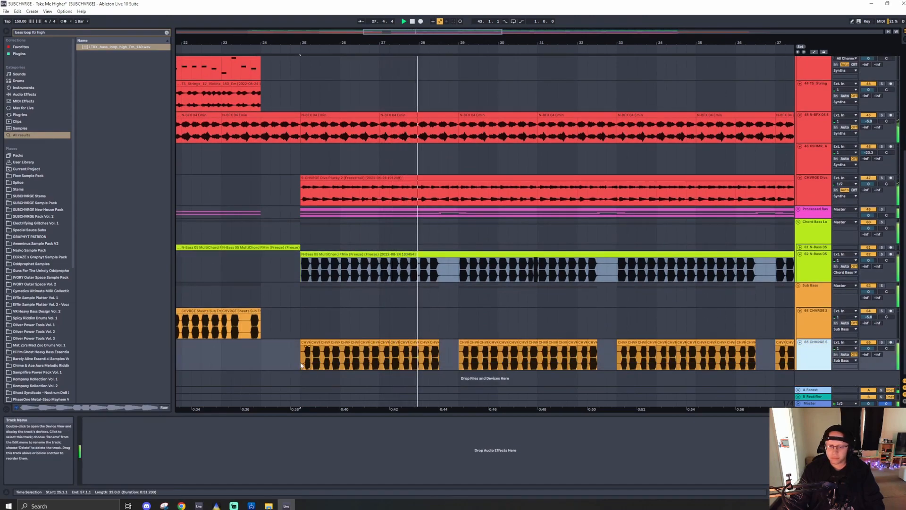
{"action": "key", "text": "plus"}
{"action": "key", "text": "plus"}
{"action": "key", "text": "space"}
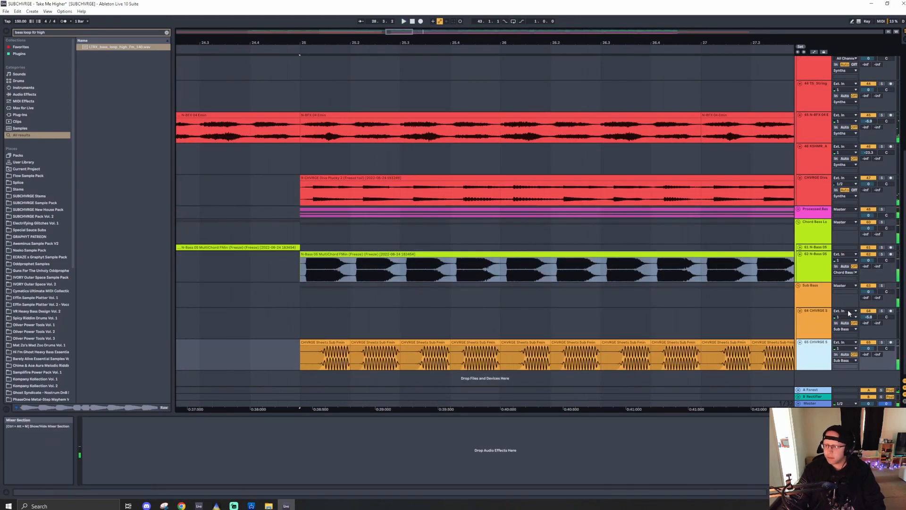
- Fold all the track groups together and fit the full arrangement in view
{"action": "left_click", "coordinate": [803, 291]}
{"action": "key", "text": "ctrl+a"}
{"action": "left_click", "coordinate": [798, 285]}
{"action": "key", "text": "w"}
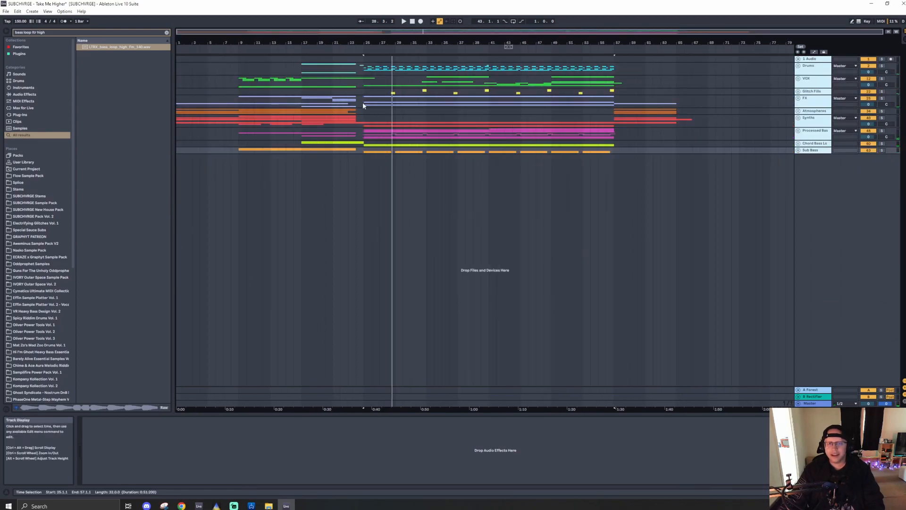
- Unfold the Drums group and its Drop Drums subgroup, solo Drop Drums and play it from bar 25
{"action": "left_click", "coordinate": [363, 67]}
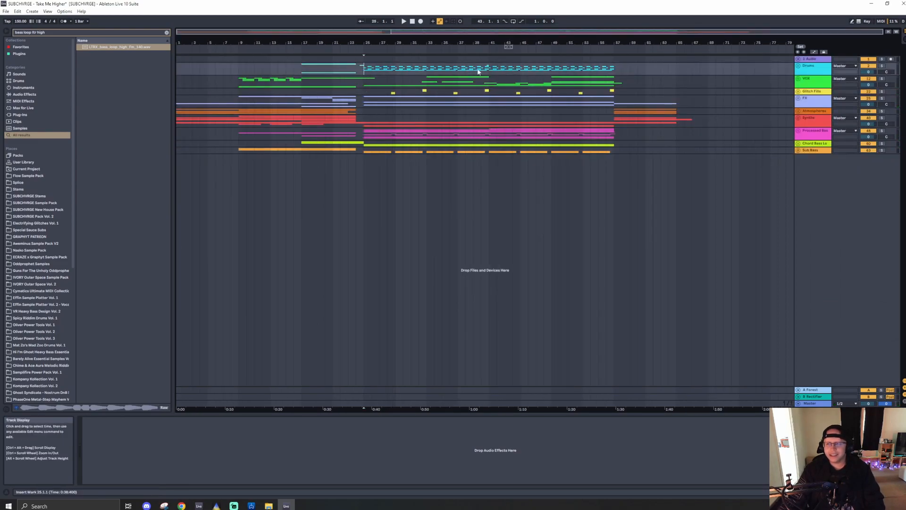
{"action": "left_click", "coordinate": [798, 65]}
{"action": "left_click", "coordinate": [806, 137]}
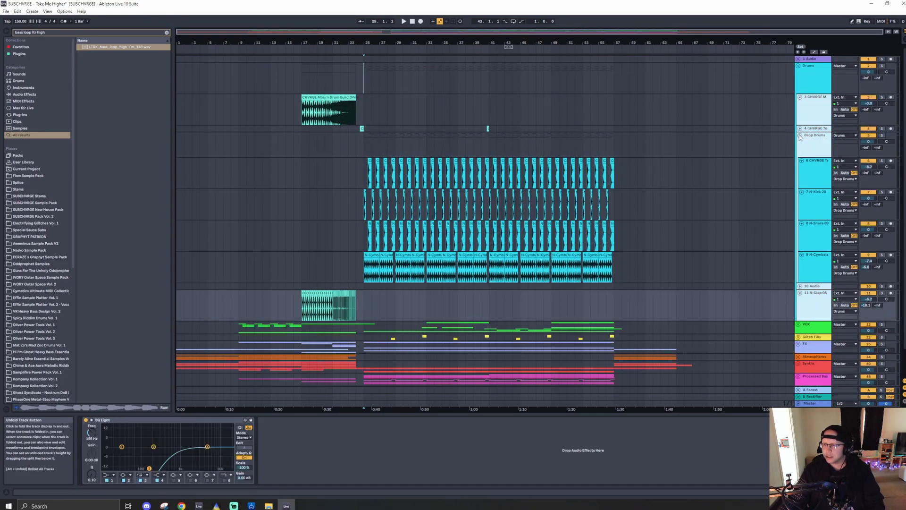
{"action": "left_click", "coordinate": [349, 150]}
{"action": "key", "text": "space"}
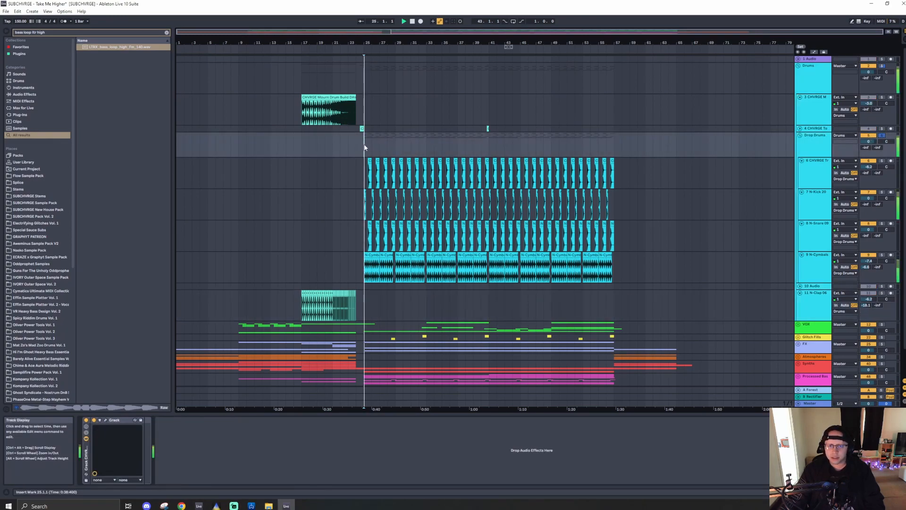
- Zoom in on the drop drums at bar 25, stop playback and examine the cymbal loop, kick and snare clips
{"action": "scroll", "coordinate": [366, 144], "scroll_direction": "up", "scroll_amount": 10}
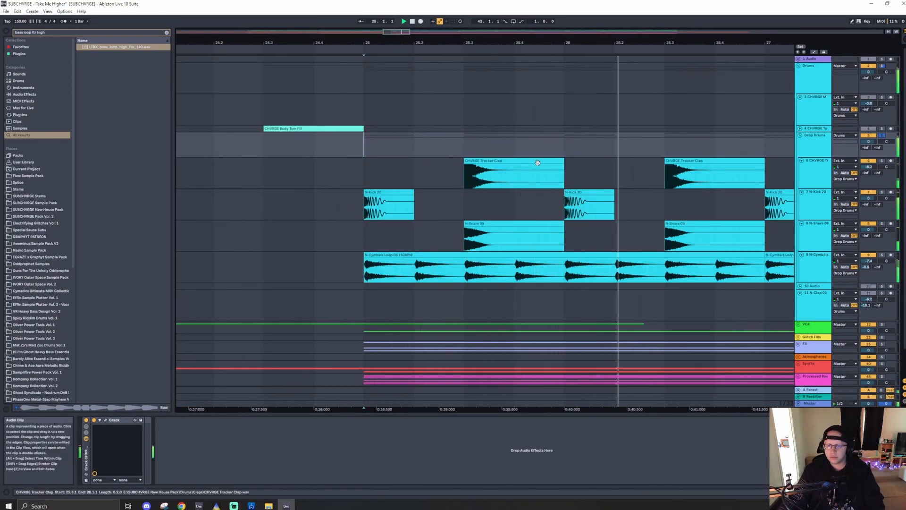
{"action": "left_click", "coordinate": [397, 261]}
{"action": "key", "text": "space"}
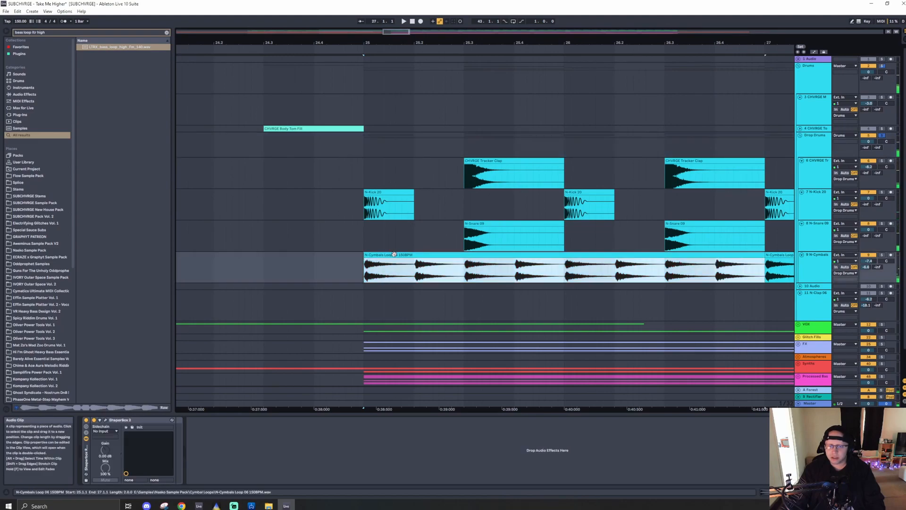
{"action": "left_click", "coordinate": [384, 193]}
{"action": "left_click", "coordinate": [400, 255]}
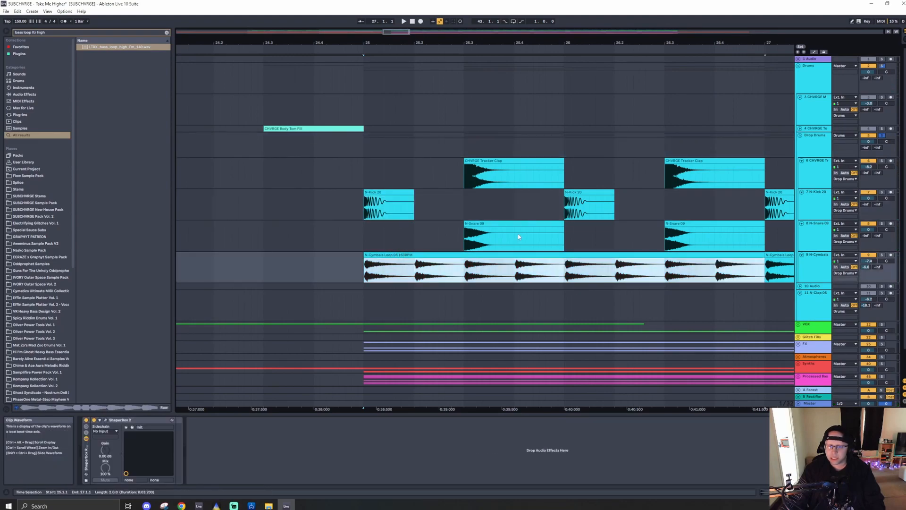
{"action": "left_click", "coordinate": [518, 222]}
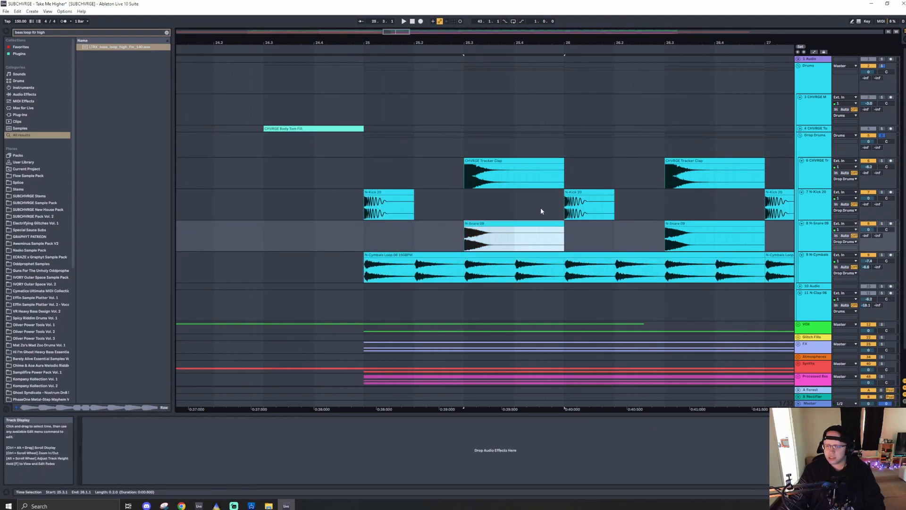
- View the effects on the Drop Drums group and the CHVRGE Tracker Clap track, and replay the drop drums from bar 25
{"action": "left_click", "coordinate": [813, 137]}
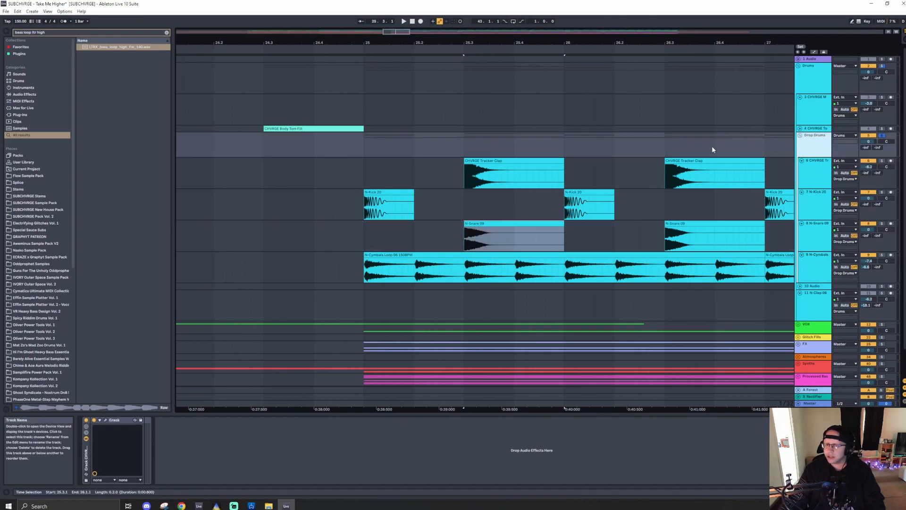
{"action": "key", "text": "Down"}
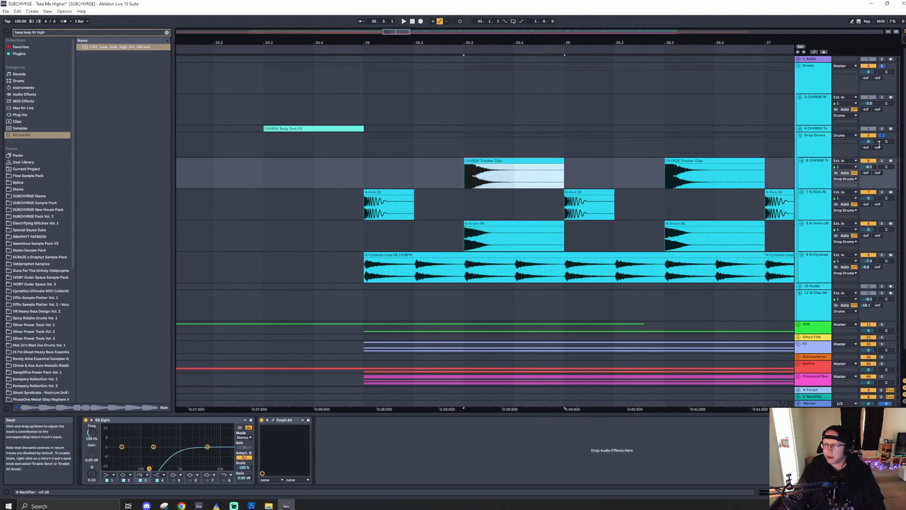
{"action": "key", "text": "Up"}
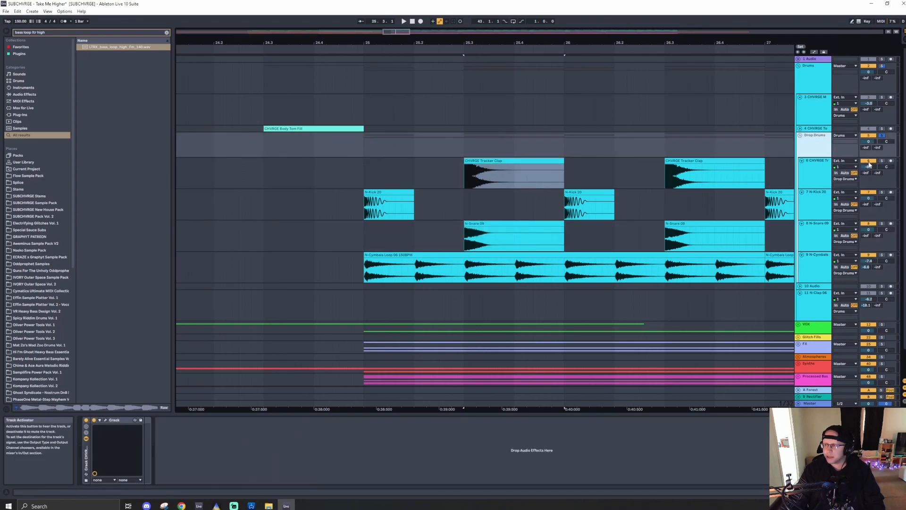
{"action": "left_click", "coordinate": [366, 154]}
{"action": "key", "text": "space"}
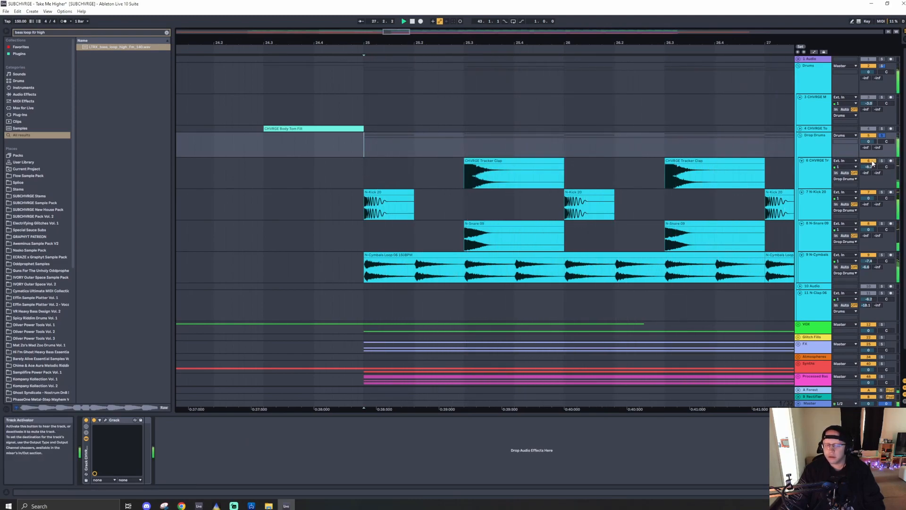
{"action": "left_click_drag", "start_coordinate": [397, 33], "coordinate": [399, 31]}
{"action": "key", "text": "space"}
- Inspect the EQ Eight and Fresh Air effects on the CHVRGE Tracker Clap track and close the Fresh Air window
{"action": "scroll", "coordinate": [532, 199], "scroll_direction": "up", "scroll_amount": 4}
{"action": "scroll", "coordinate": [484, 192], "scroll_direction": "down", "scroll_amount": 4}
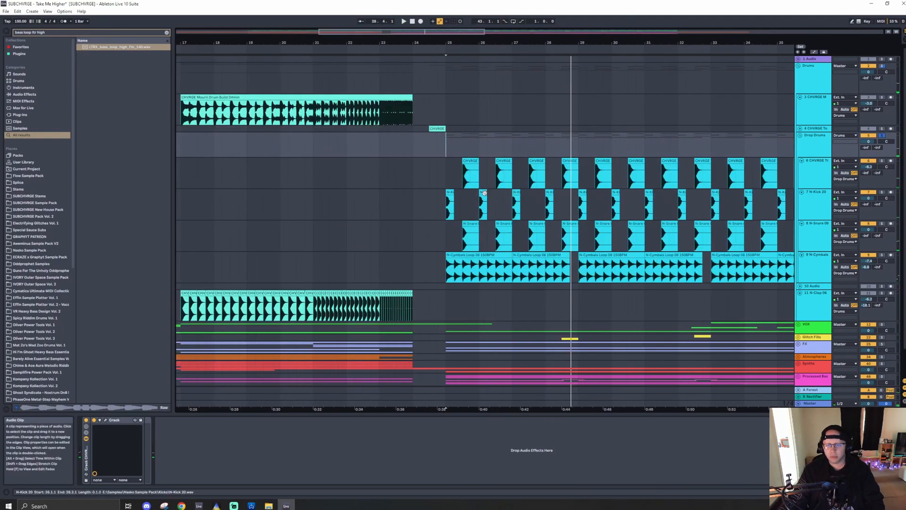
{"action": "left_click", "coordinate": [812, 172]}
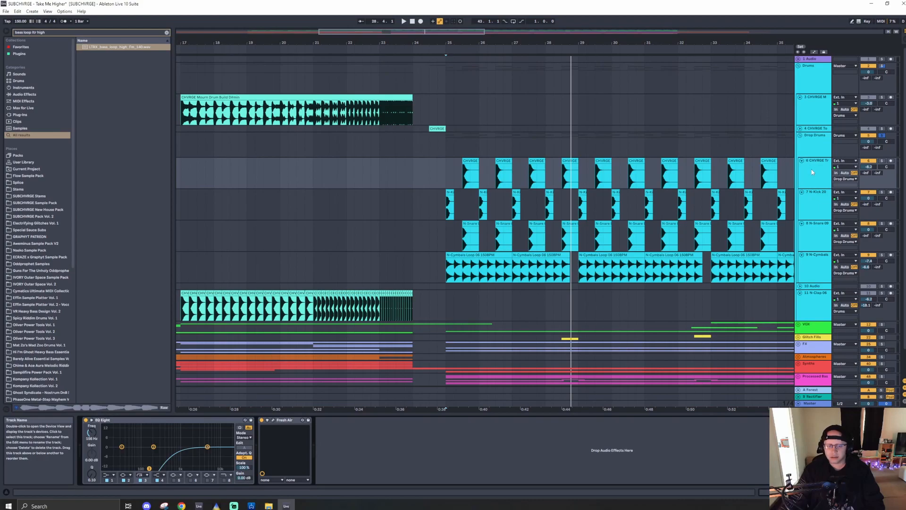
{"action": "left_click", "coordinate": [816, 174]}
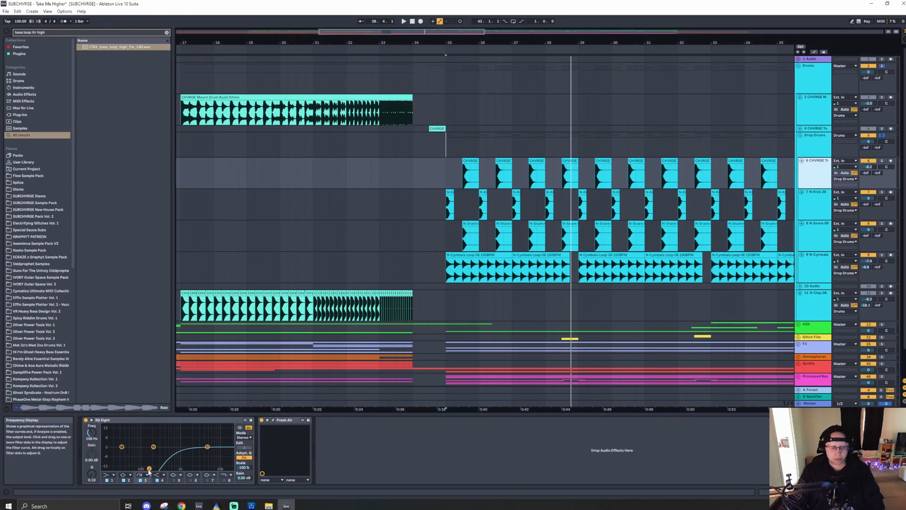
{"action": "left_click", "coordinate": [273, 420]}
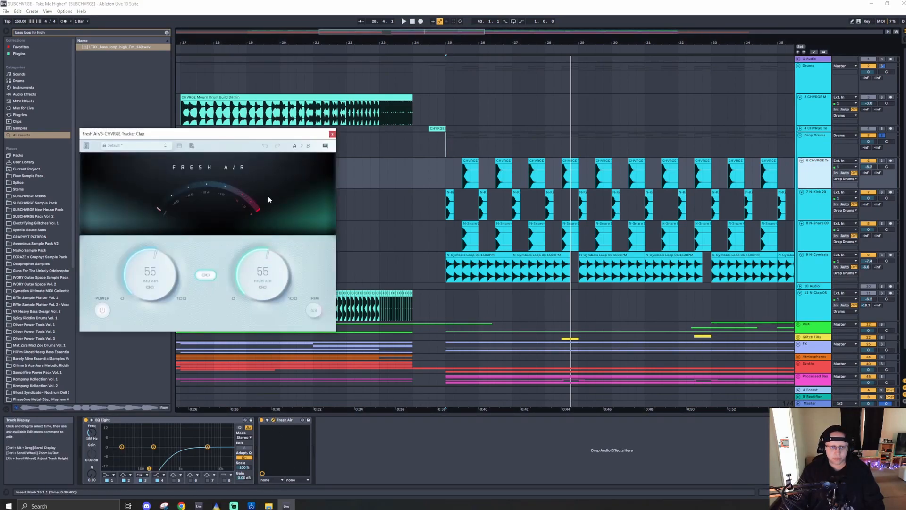
{"action": "left_click", "coordinate": [332, 134]}
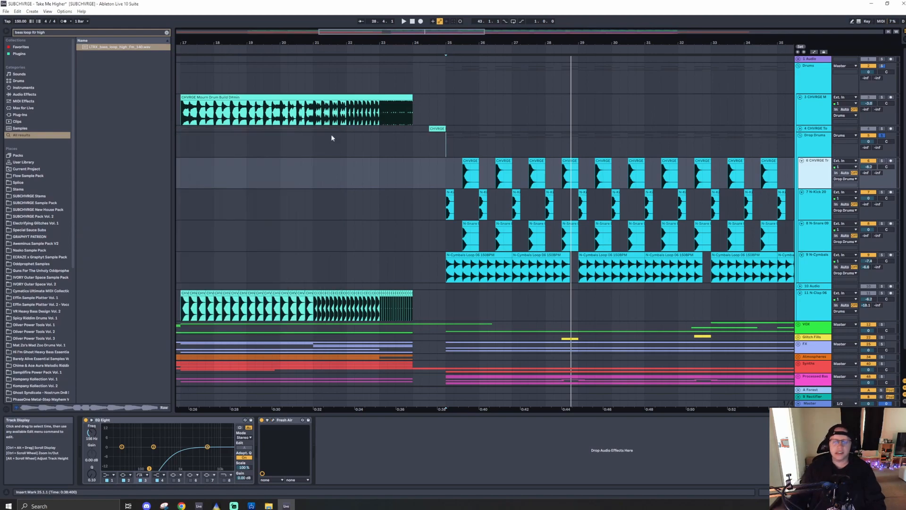
- Unsolo the Drop Drums group and play the drop with all tracks audible
{"action": "left_click", "coordinate": [882, 136]}
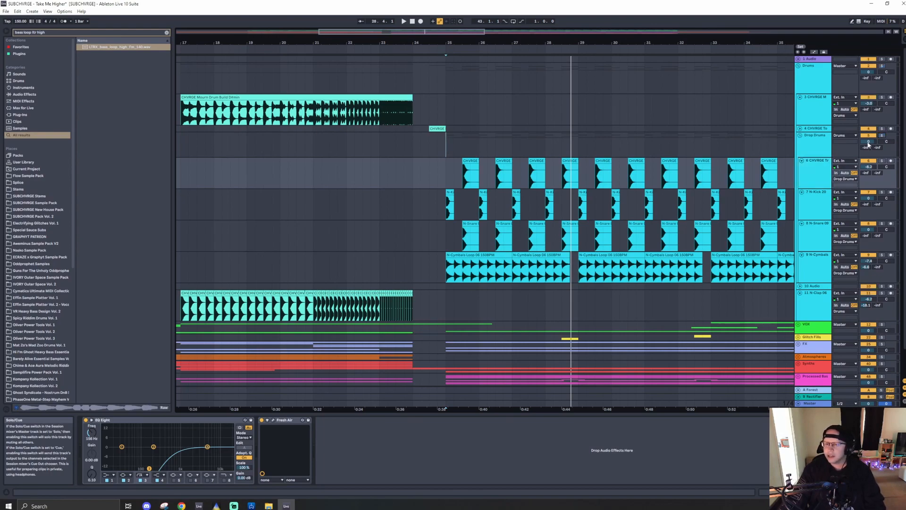
{"action": "key", "text": "space"}
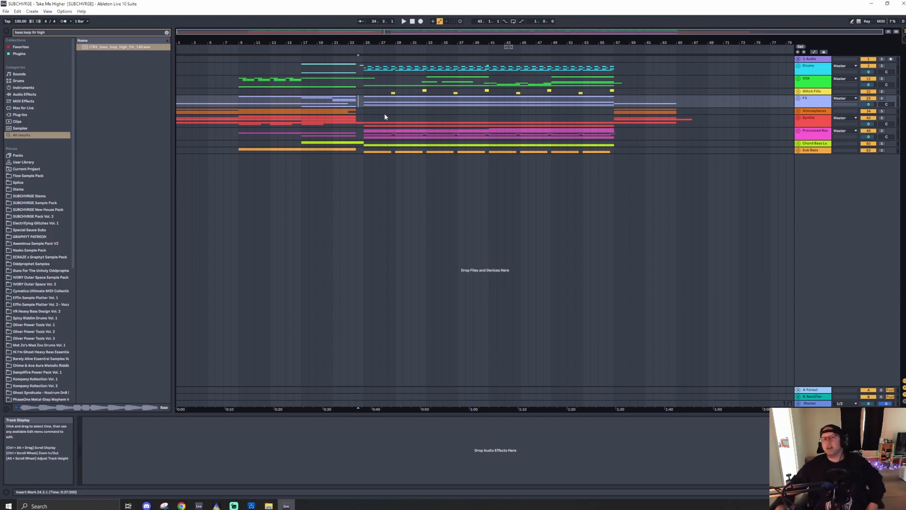
- Clear the search term from the browser's search field
{"action": "left_click", "coordinate": [167, 32]}
{"action": "right_click", "coordinate": [705, 2]}
{"action": "left_click", "coordinate": [699, 2]}
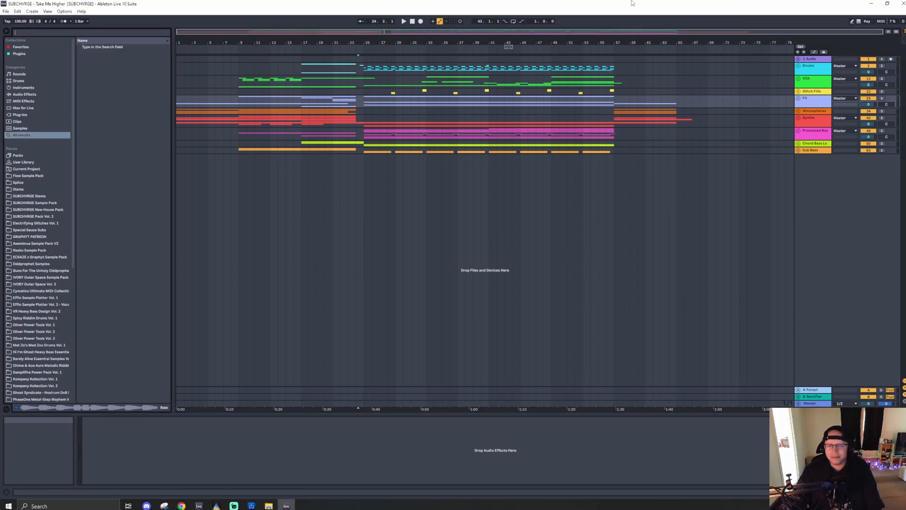
{"action": "left_click_drag", "start_coordinate": [178, 101], "coordinate": [729, 107]}
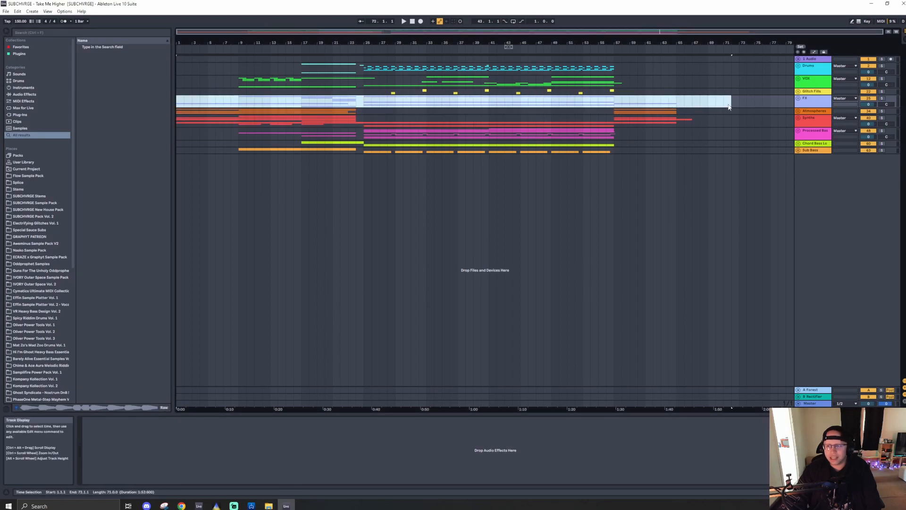
{"action": "left_click", "coordinate": [753, 102]}
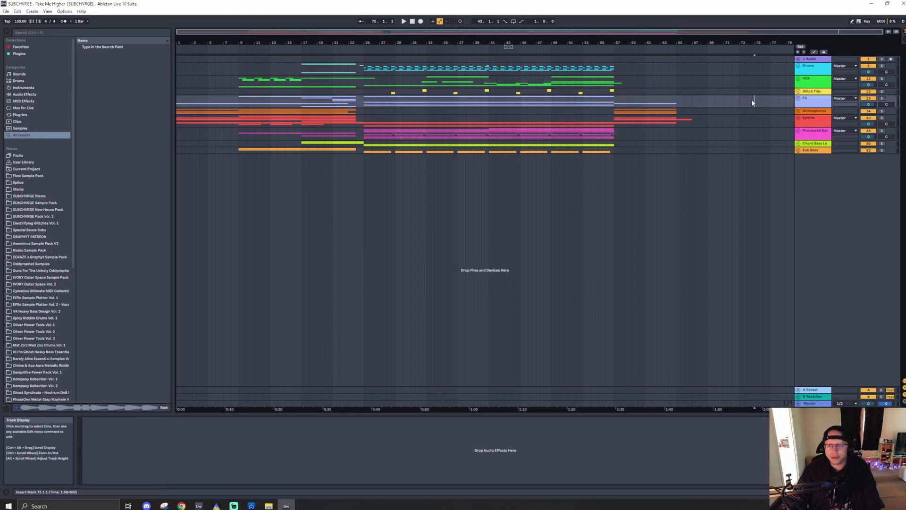
{"action": "left_click", "coordinate": [716, 151]}
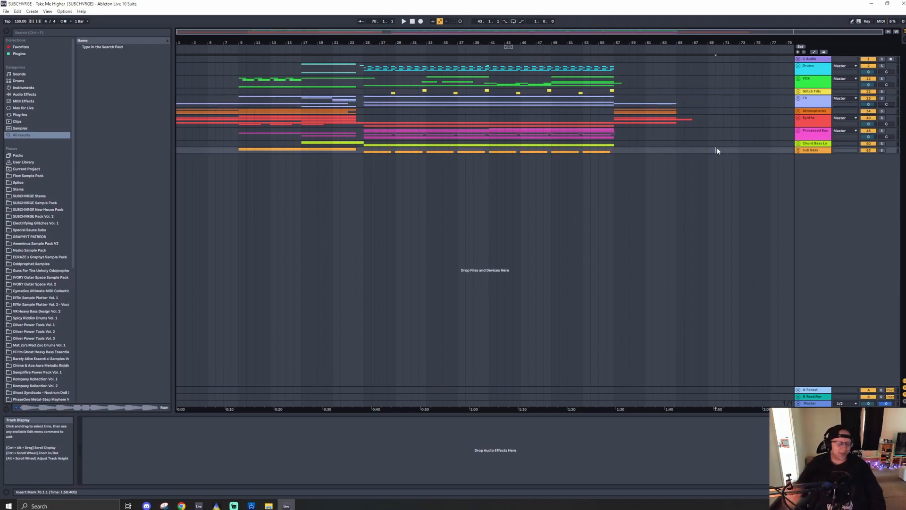